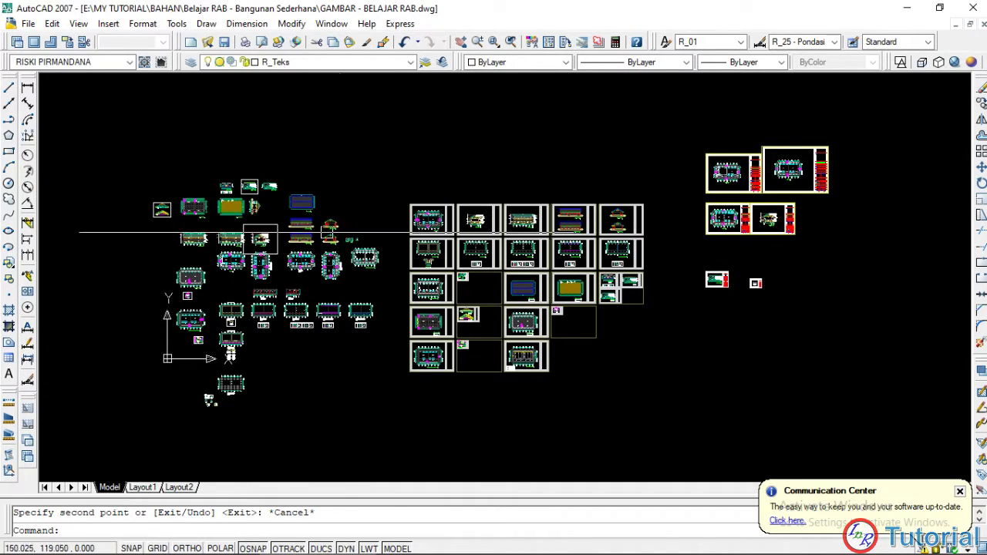
- Switch to Layout1 and examine its row of drawing sheets
{"action": "middle_click_drag", "start_coordinate": [295, 401], "coordinate": [296, 389]}
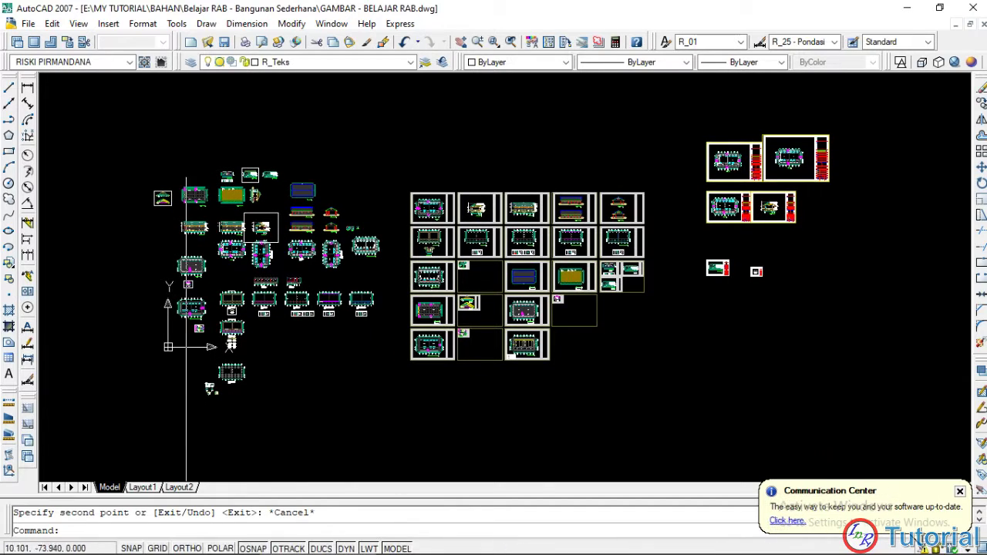
{"action": "left_click", "coordinate": [143, 487]}
{"action": "left_click", "coordinate": [142, 487]}
{"action": "middle_click_drag", "start_coordinate": [352, 318], "coordinate": [379, 344]}
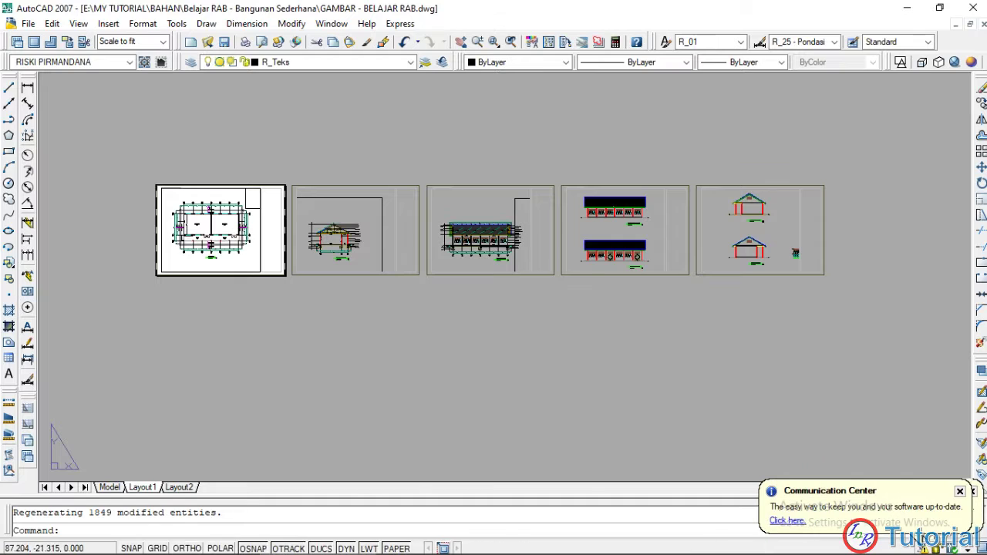
{"action": "scroll", "coordinate": [335, 309], "scroll_direction": "up", "scroll_amount": 3}
{"action": "middle_click_drag", "start_coordinate": [334, 308], "coordinate": [439, 387]}
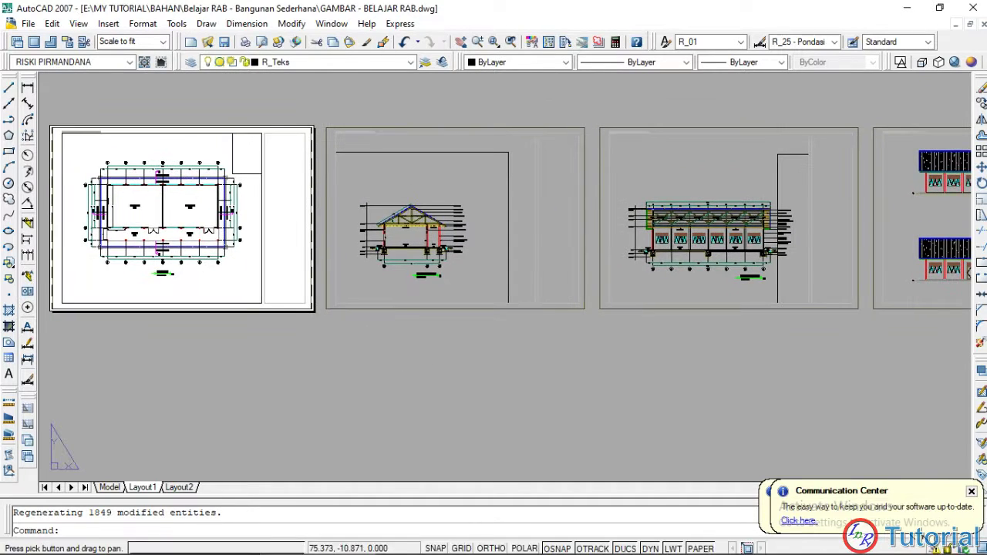
{"action": "scroll", "coordinate": [418, 363], "scroll_direction": "down", "scroll_amount": 2}
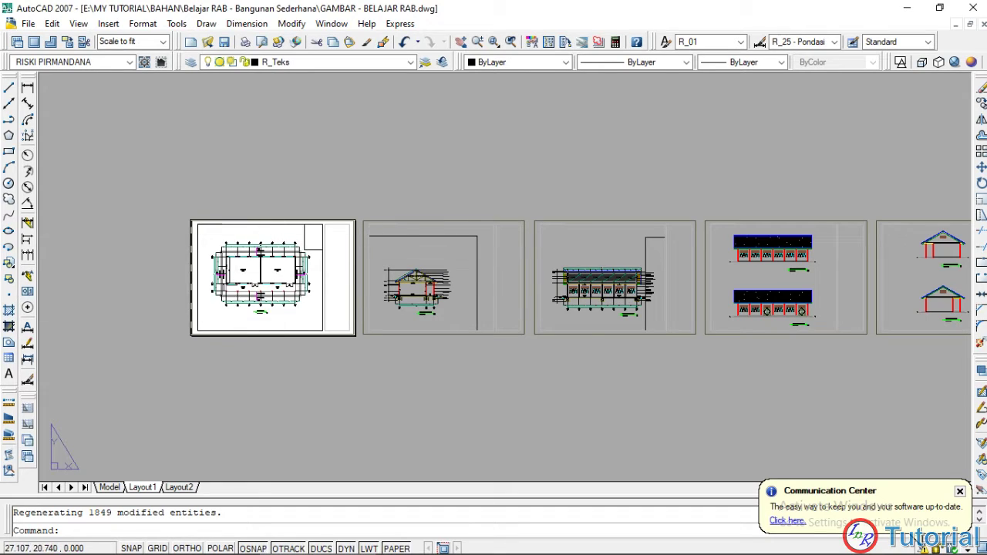
{"action": "scroll", "coordinate": [239, 259], "scroll_direction": "down", "scroll_amount": 2}
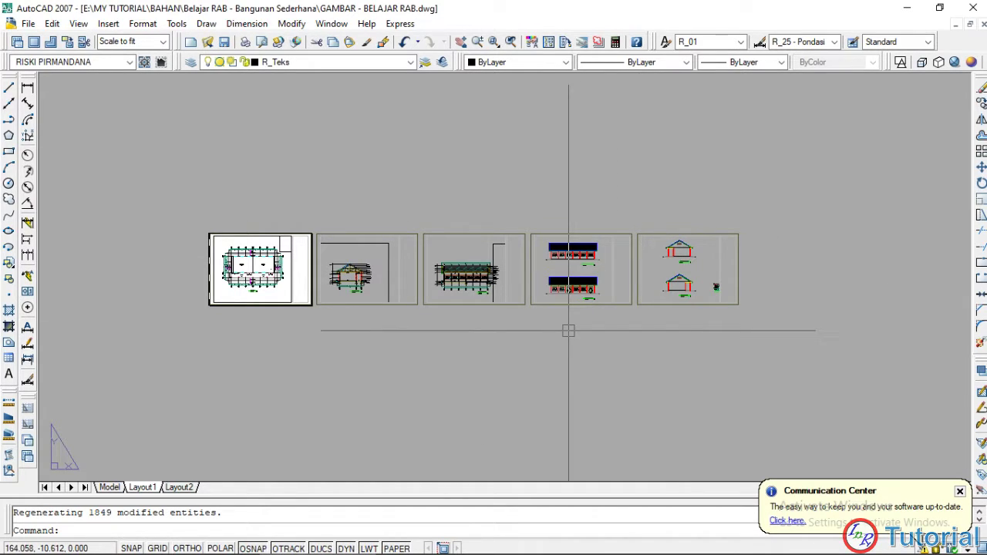
{"action": "middle_click_drag", "start_coordinate": [568, 331], "coordinate": [552, 321]}
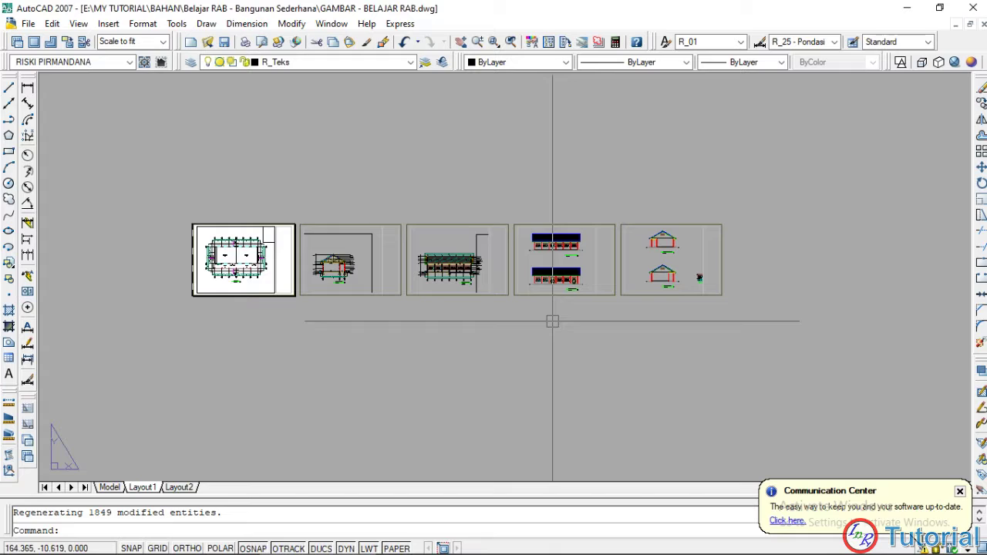
- Switch to the drawing InR Tutorial - KOP GAMBAR 01.dwg and clear the existing selection
{"action": "left_click", "coordinate": [331, 24]}
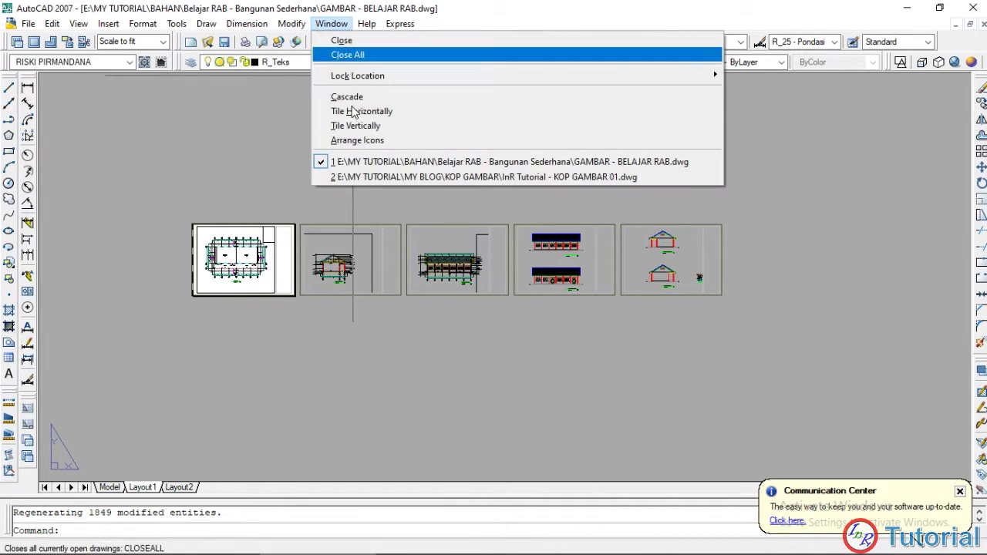
{"action": "left_click", "coordinate": [375, 177]}
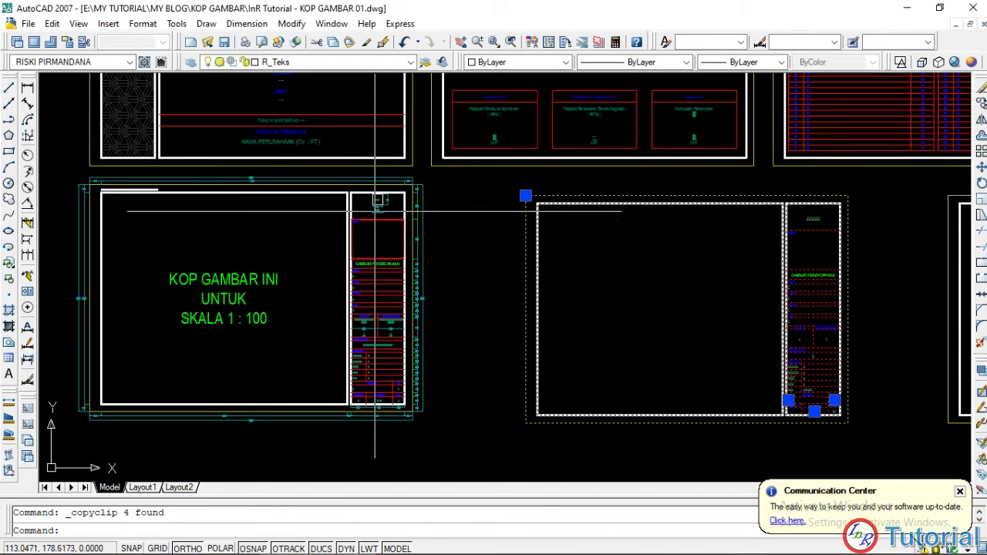
{"action": "middle_click_drag", "start_coordinate": [655, 274], "coordinate": [568, 249]}
{"action": "key", "text": "Escape"}
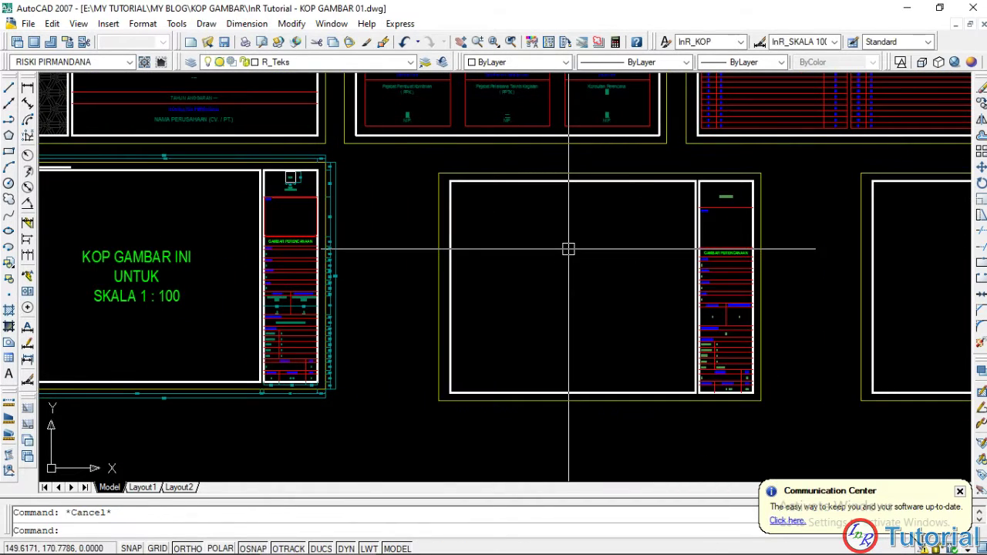
- Copy the blank sheet frame with its title block, beside the SKALA 1 : 100 template, to the clipboard
{"action": "middle_click_drag", "start_coordinate": [597, 282], "coordinate": [545, 281]}
{"action": "left_click", "coordinate": [748, 425]}
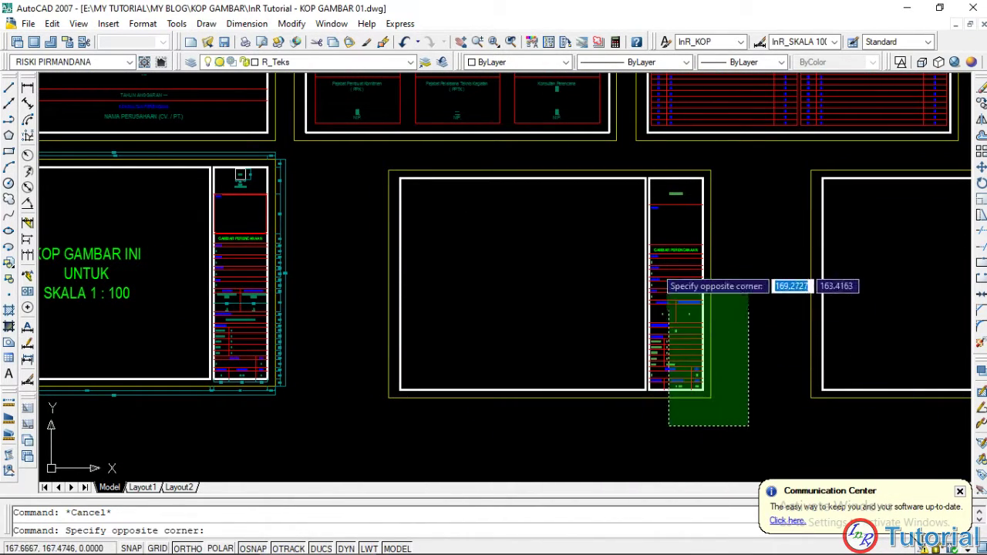
{"action": "left_click", "coordinate": [609, 160]}
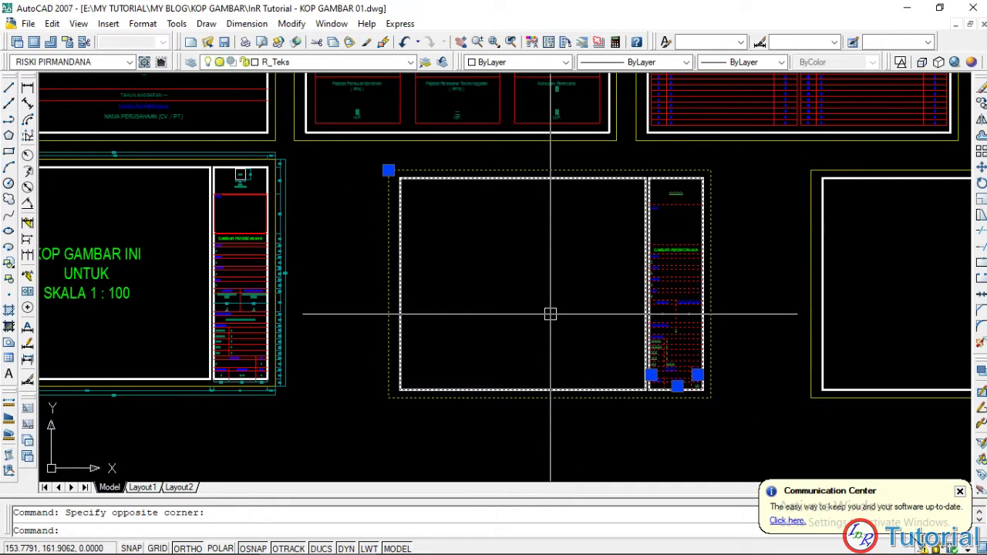
{"action": "key", "text": "ctrl+c"}
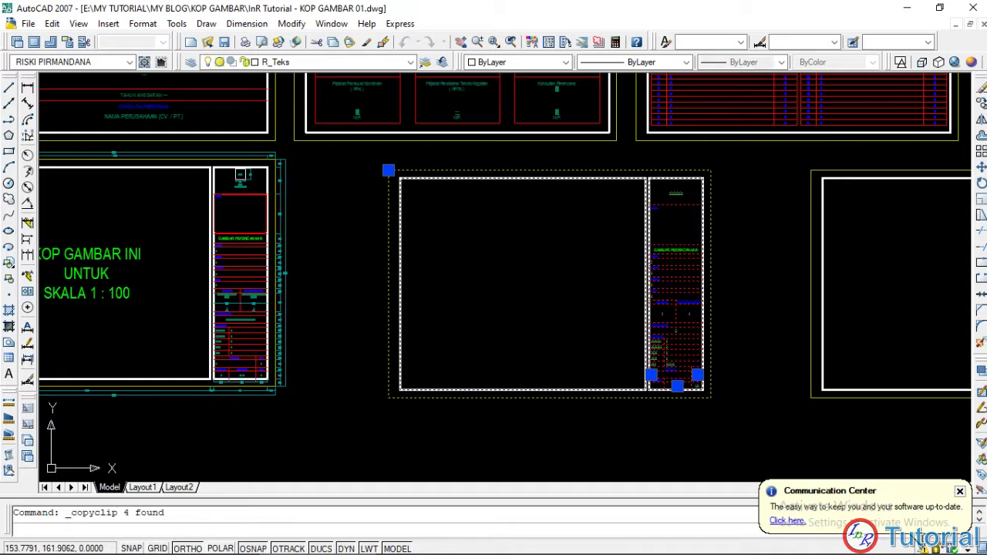
{"action": "right_click", "coordinate": [691, 251]}
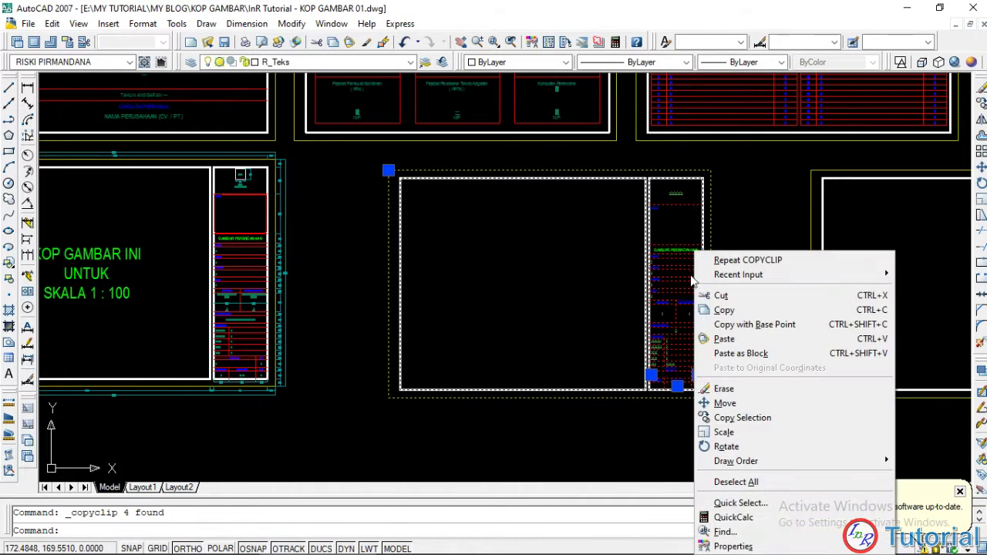
{"action": "left_click", "coordinate": [698, 310]}
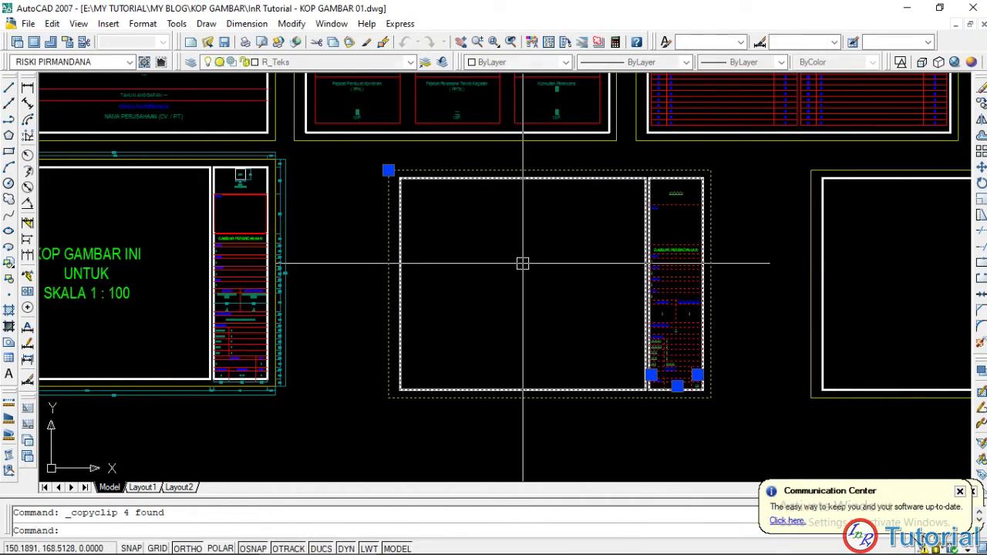
- Return to GAMBAR - BELAJAR RAB.dwg and paste the copied frame into Layout1 directly below the first sheet
{"action": "left_click", "coordinate": [331, 24]}
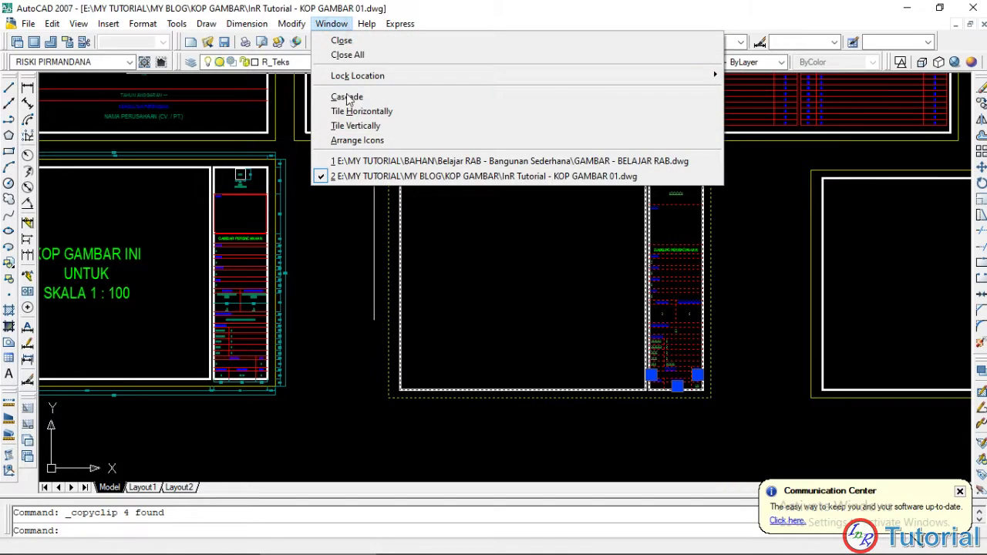
{"action": "left_click", "coordinate": [371, 162]}
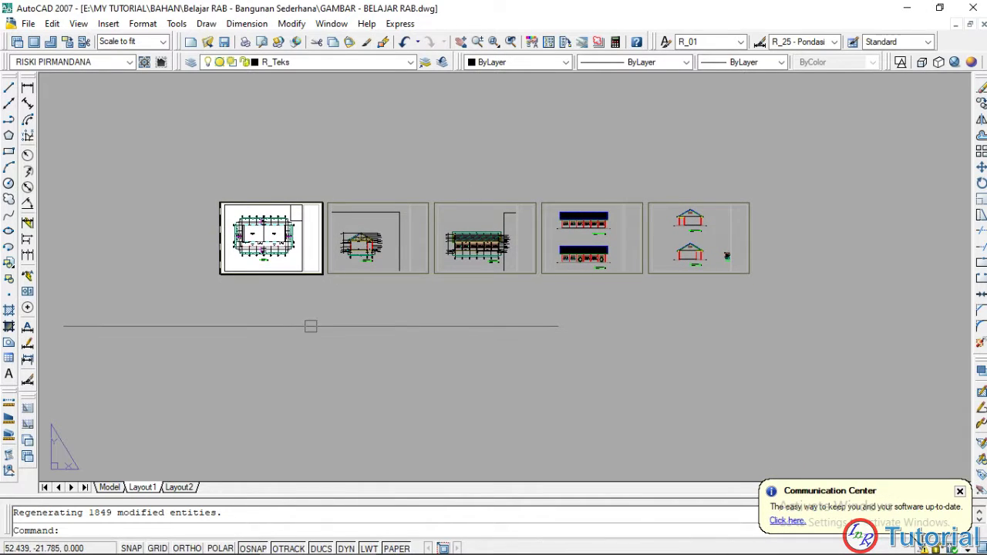
{"action": "middle_click_drag", "start_coordinate": [318, 372], "coordinate": [304, 341]}
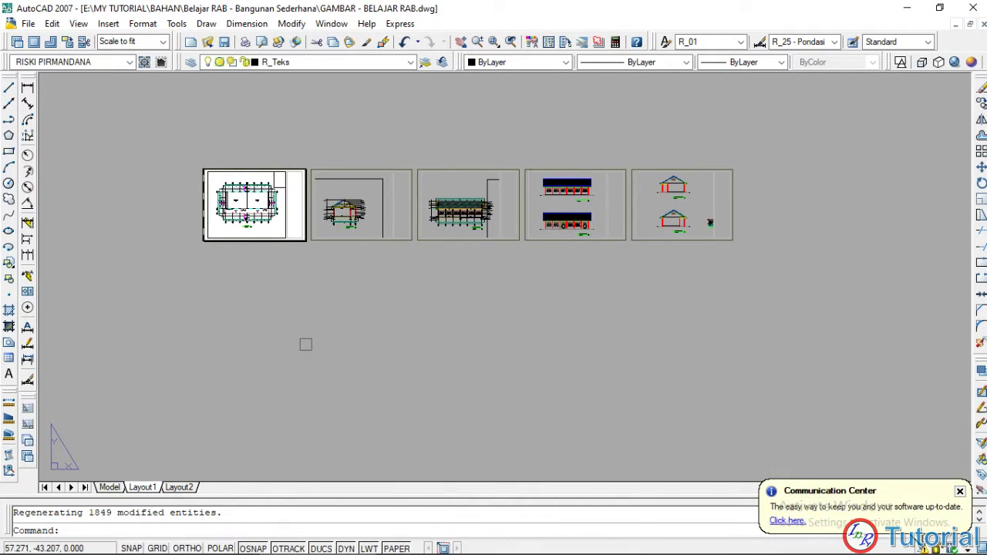
{"action": "key", "text": "ctrl+v"}
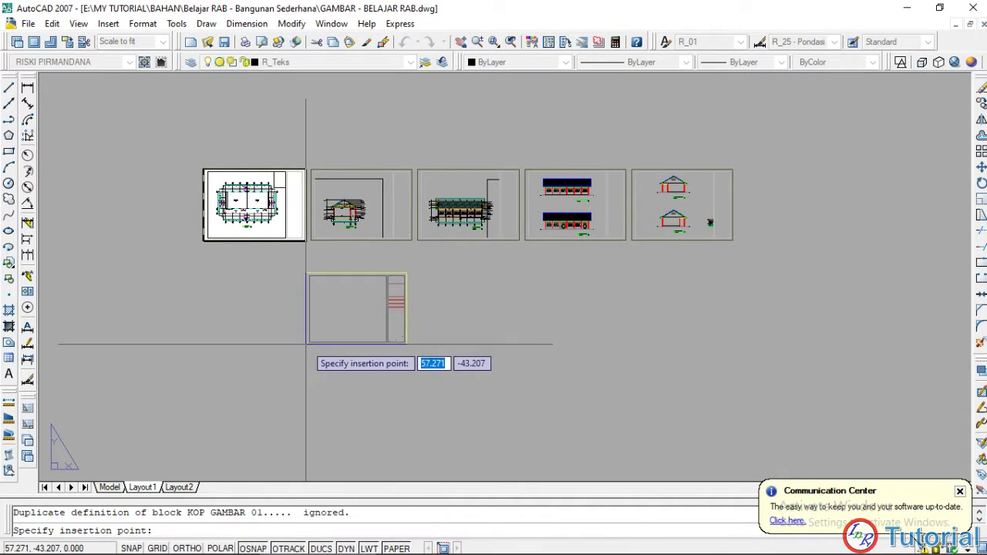
{"action": "left_click", "coordinate": [205, 360]}
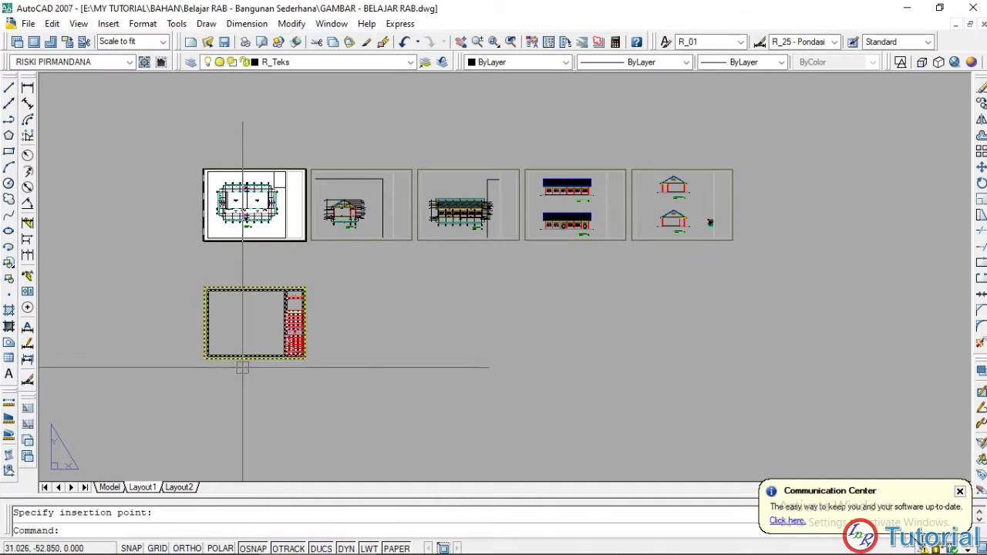
{"action": "middle_click_drag", "start_coordinate": [352, 341], "coordinate": [378, 324]}
{"action": "scroll", "coordinate": [307, 309], "scroll_direction": "up", "scroll_amount": 5}
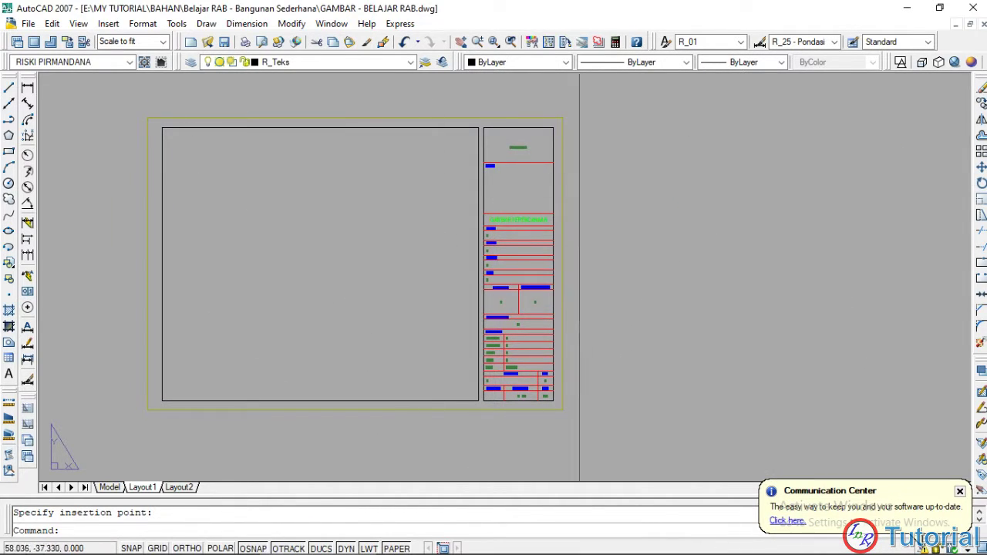
{"action": "key", "text": "ctrl+a"}
{"action": "key", "text": "Escape"}
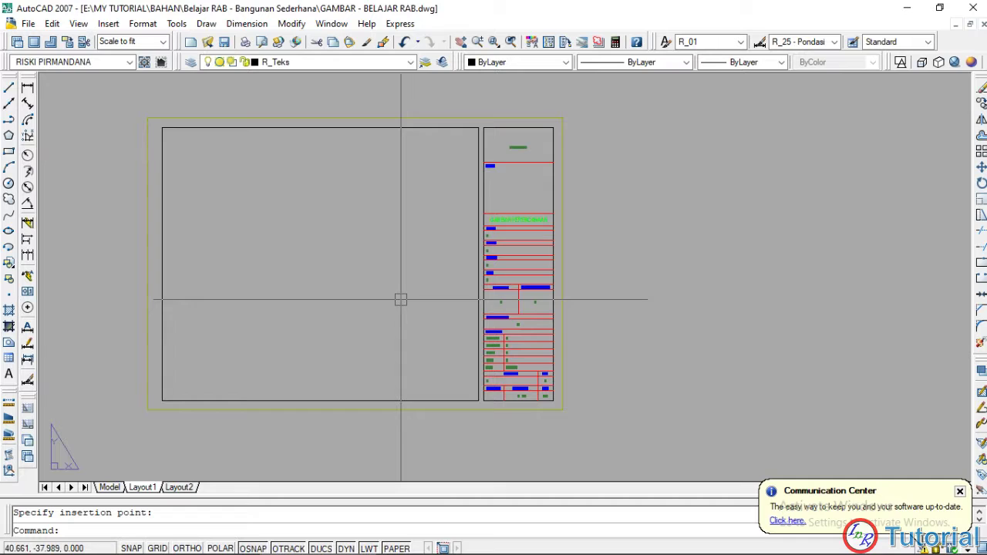
{"action": "scroll", "coordinate": [380, 249], "scroll_direction": "down", "scroll_amount": 2}
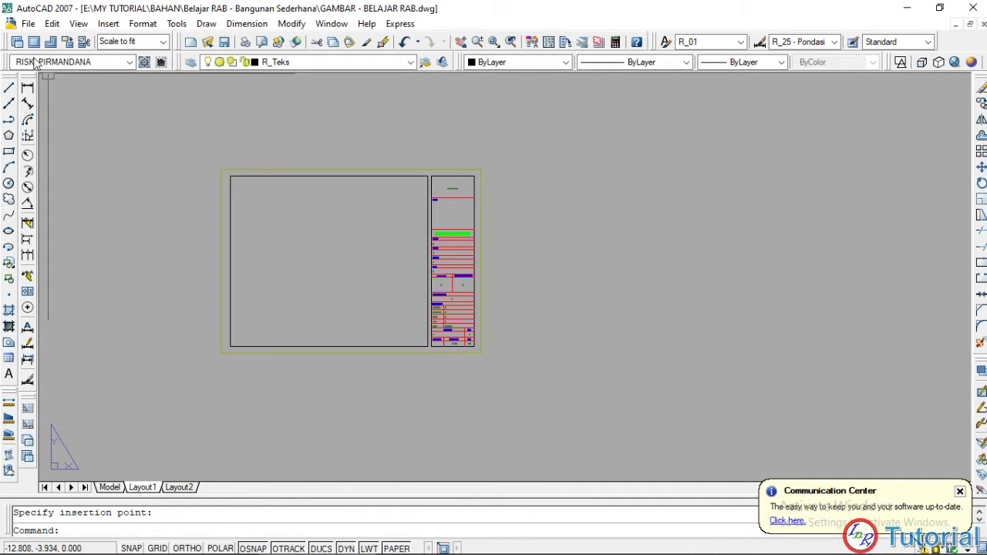
- Undock the Viewports toolbar so it floats over the drawing area
{"action": "left_click_drag", "start_coordinate": [5, 41], "coordinate": [53, 82]}
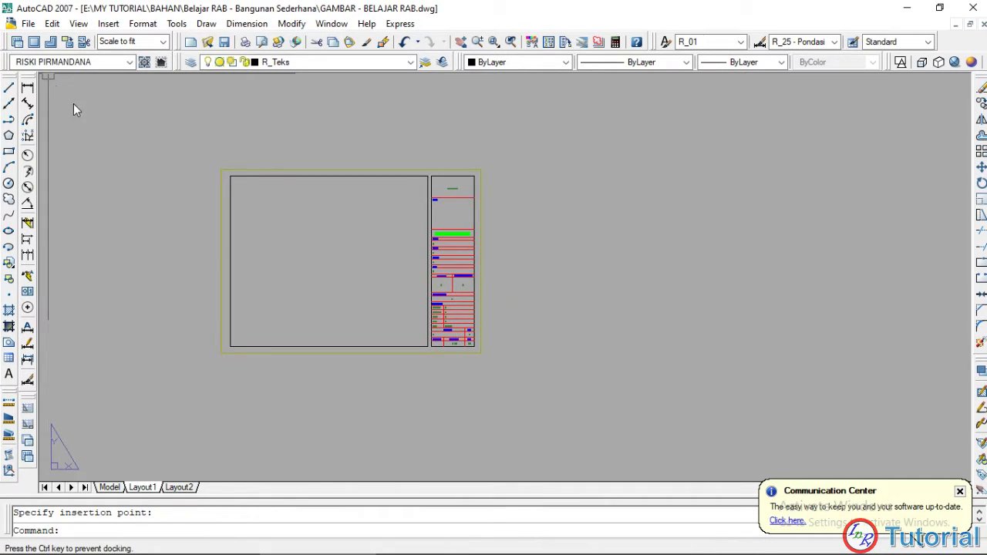
{"action": "left_click_drag", "start_coordinate": [142, 99], "coordinate": [142, 100]}
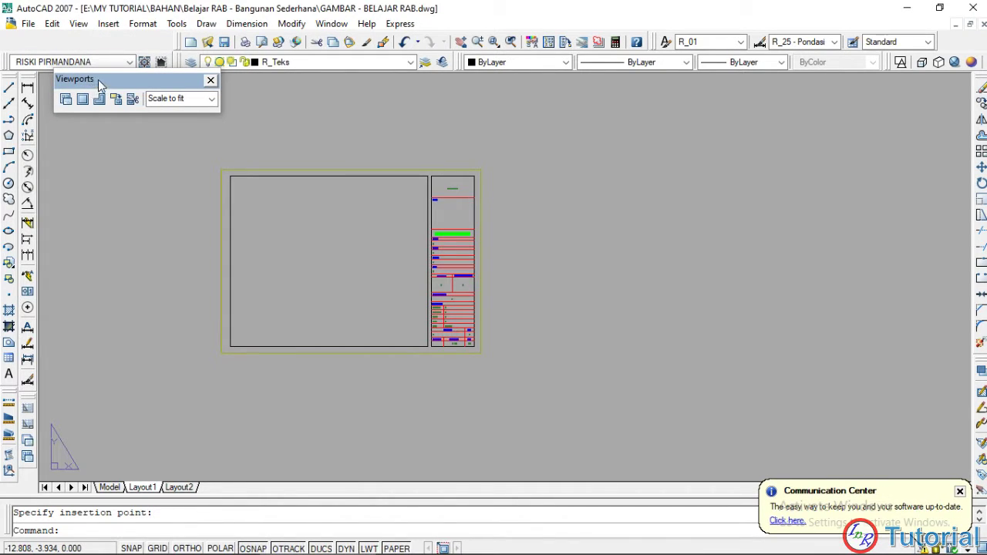
{"action": "left_click_drag", "start_coordinate": [98, 89], "coordinate": [99, 88]}
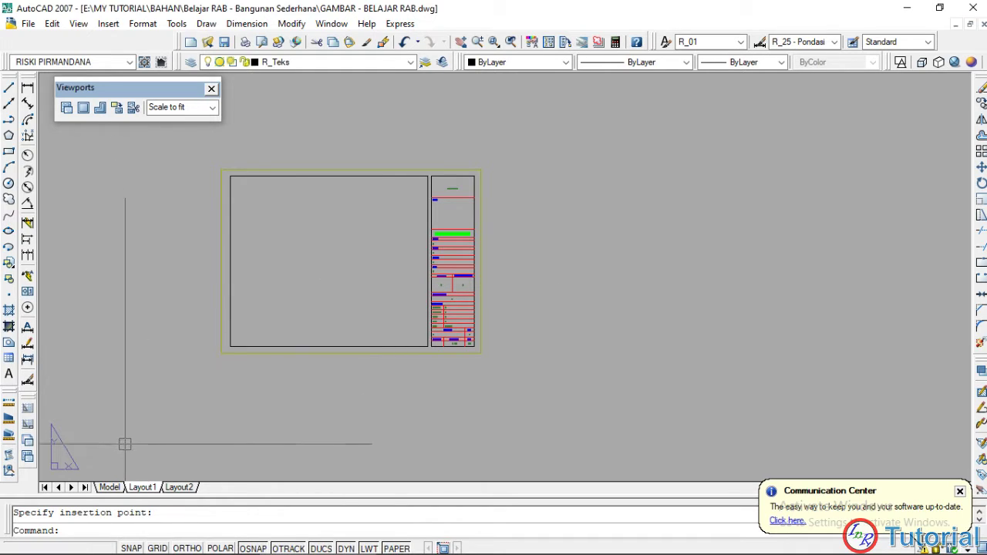
- In model space, copy the horizontal DENAH floor plan about 154 units straight up with Ortho on, into the empty area above the drawings
{"action": "left_click", "coordinate": [109, 487]}
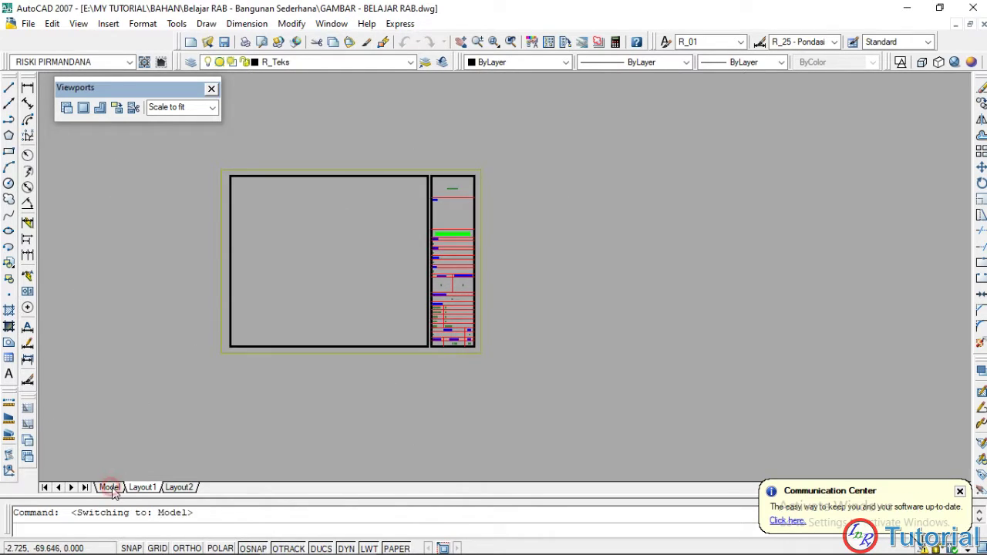
{"action": "scroll", "coordinate": [225, 240], "scroll_direction": "up", "scroll_amount": 10}
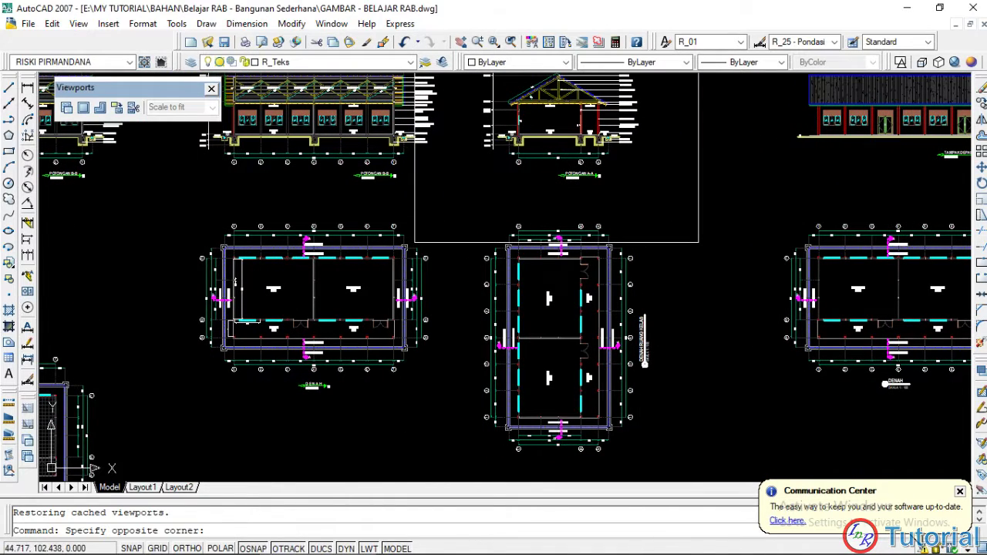
{"action": "left_click", "coordinate": [178, 209]}
{"action": "left_click", "coordinate": [457, 412]}
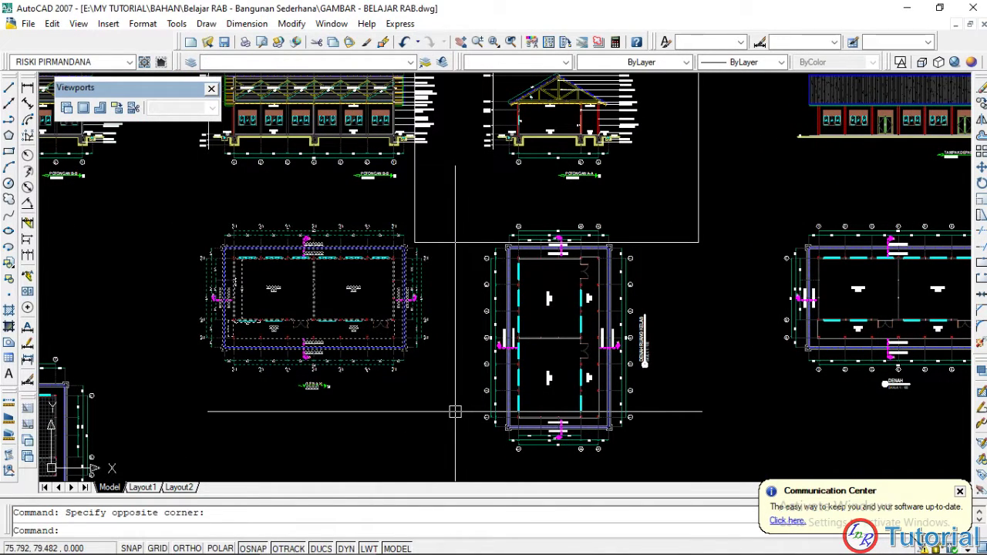
{"action": "type", "text": "co"}
{"action": "key", "text": "Return"}
{"action": "left_click", "coordinate": [425, 416]}
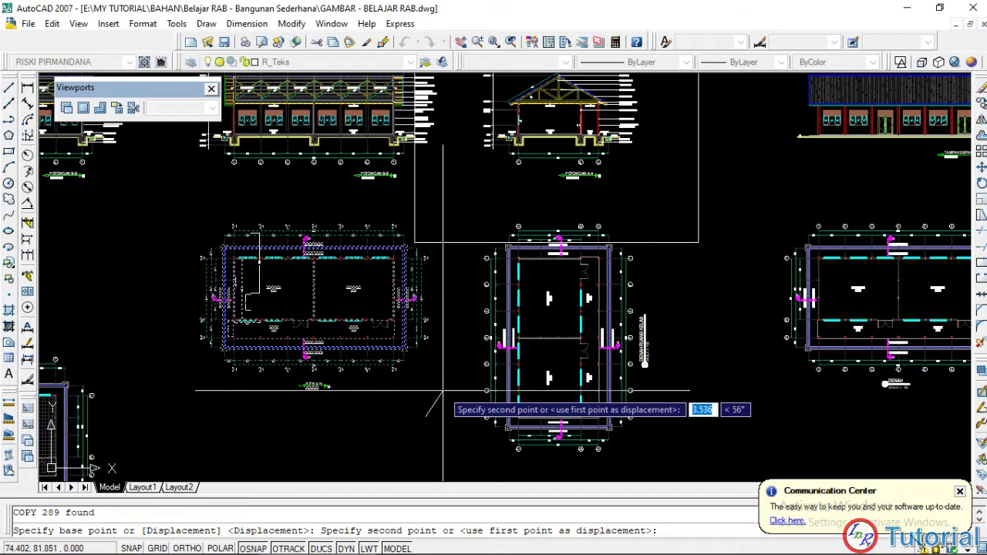
{"action": "key", "text": "F8"}
{"action": "scroll", "coordinate": [416, 232], "scroll_direction": "down", "scroll_amount": 6}
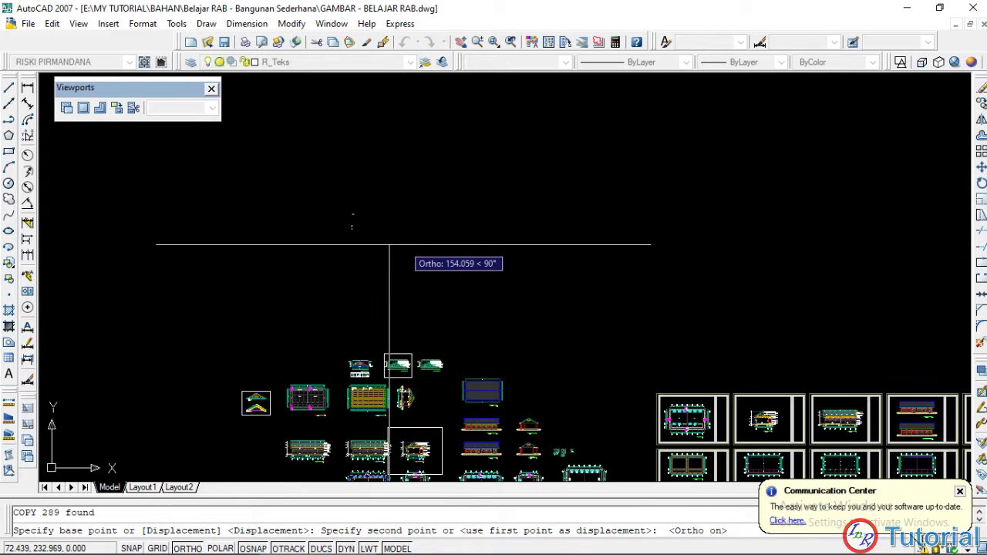
{"action": "left_click", "coordinate": [390, 245]}
{"action": "key", "text": "Escape"}
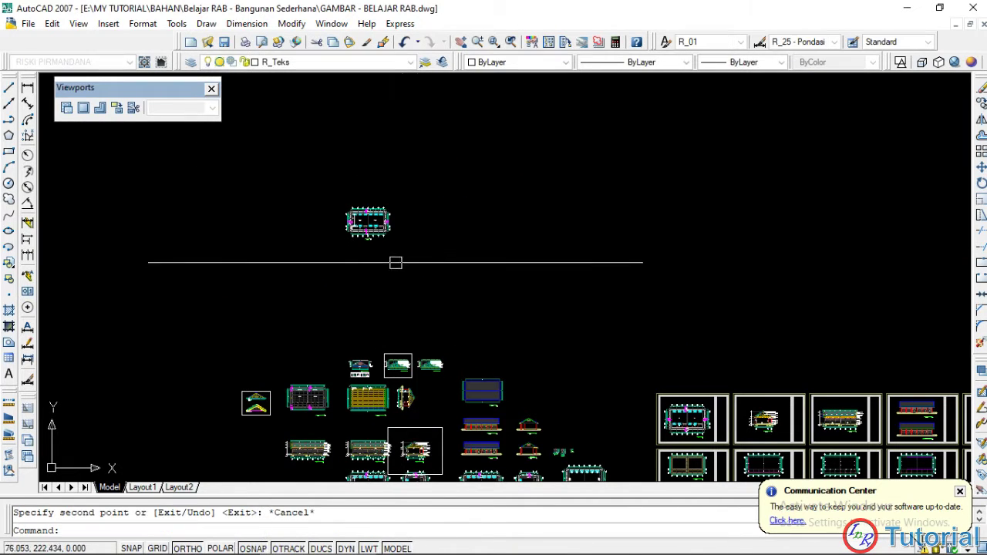
{"action": "middle_click_drag", "start_coordinate": [357, 267], "coordinate": [342, 244]}
{"action": "scroll", "coordinate": [347, 242], "scroll_direction": "down", "scroll_amount": 2}
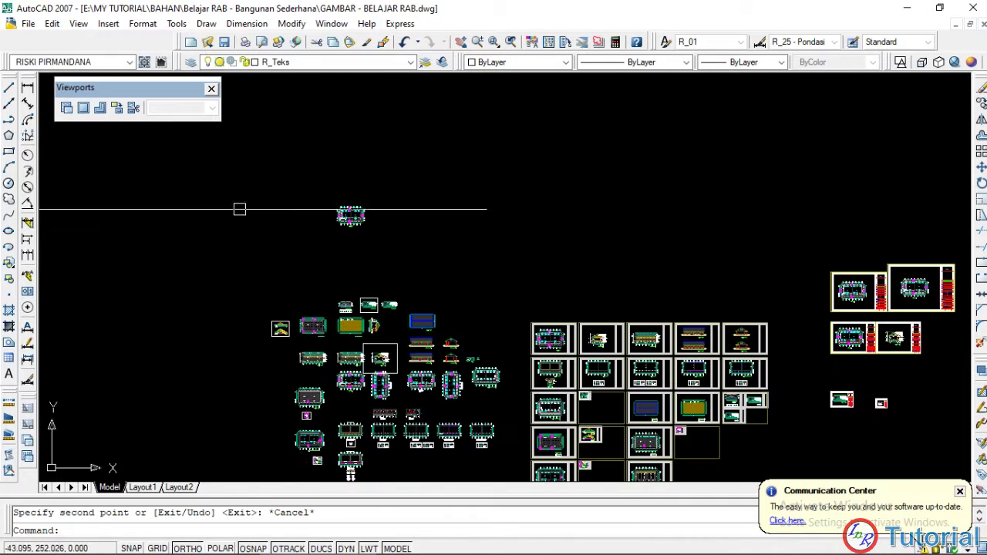
- In Layout1, create a single rectangular viewport that exactly fills the blank drawing area of the pasted frame
{"action": "left_click", "coordinate": [152, 487]}
{"action": "middle_click_drag", "start_coordinate": [326, 295], "coordinate": [334, 306]}
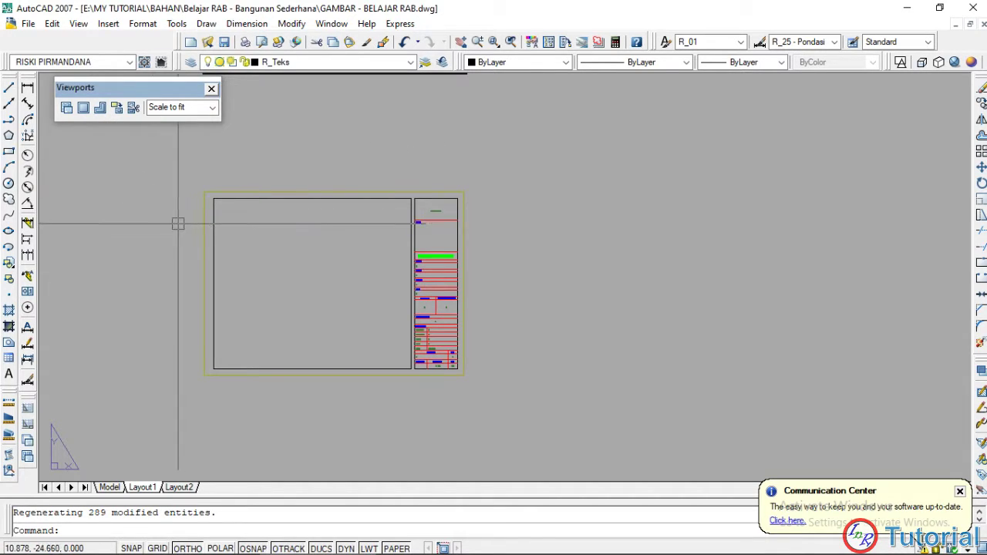
{"action": "left_click", "coordinate": [83, 108]}
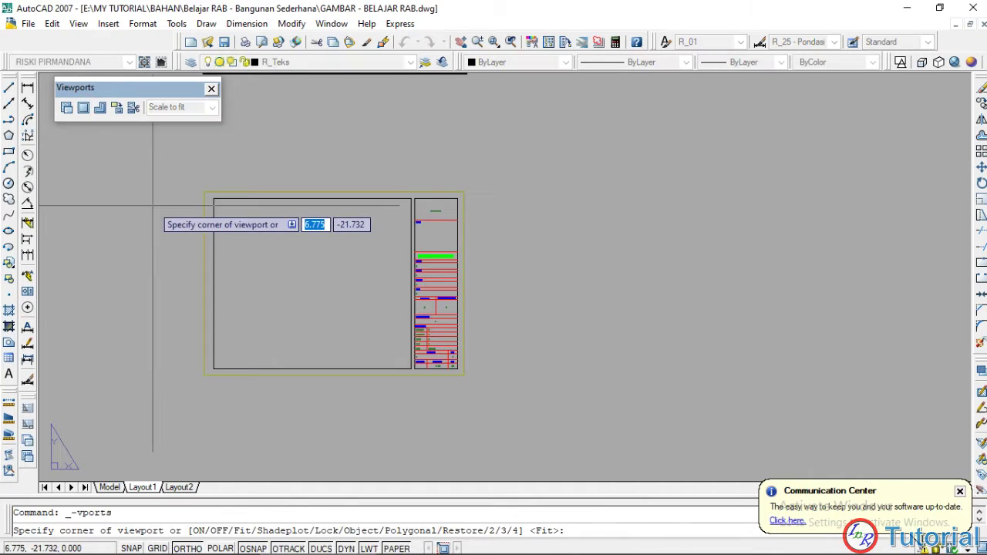
{"action": "left_click", "coordinate": [213, 198]}
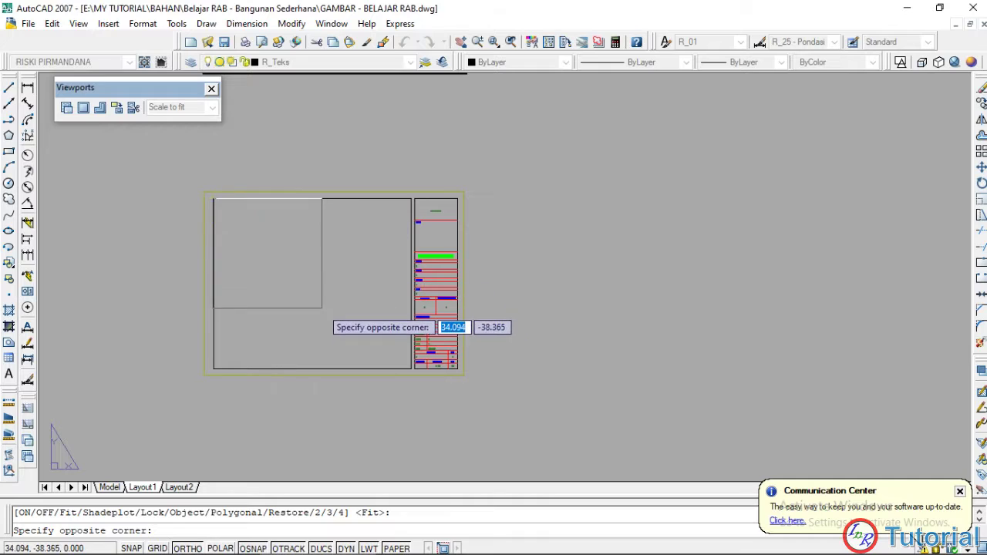
{"action": "scroll", "coordinate": [411, 370], "scroll_direction": "up", "scroll_amount": 3}
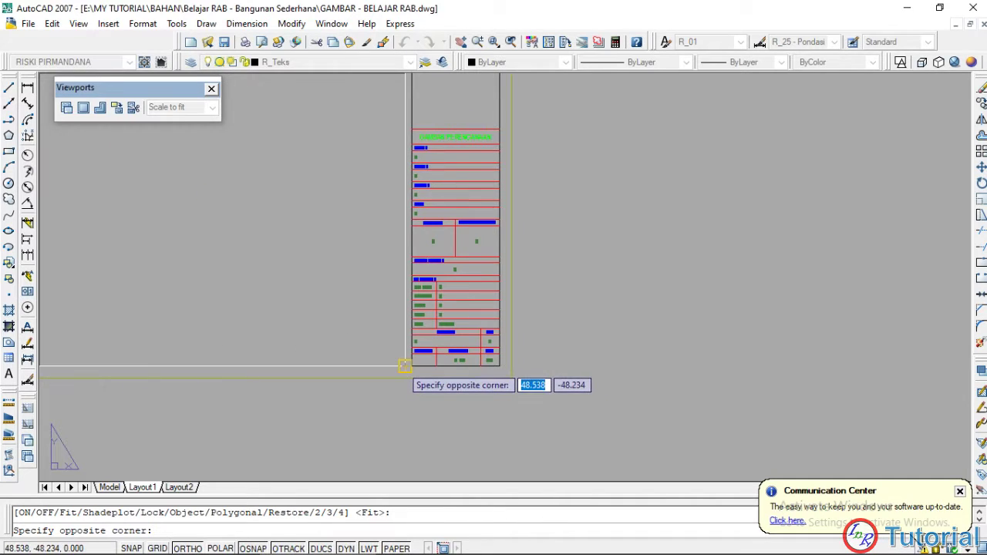
{"action": "left_click", "coordinate": [411, 371]}
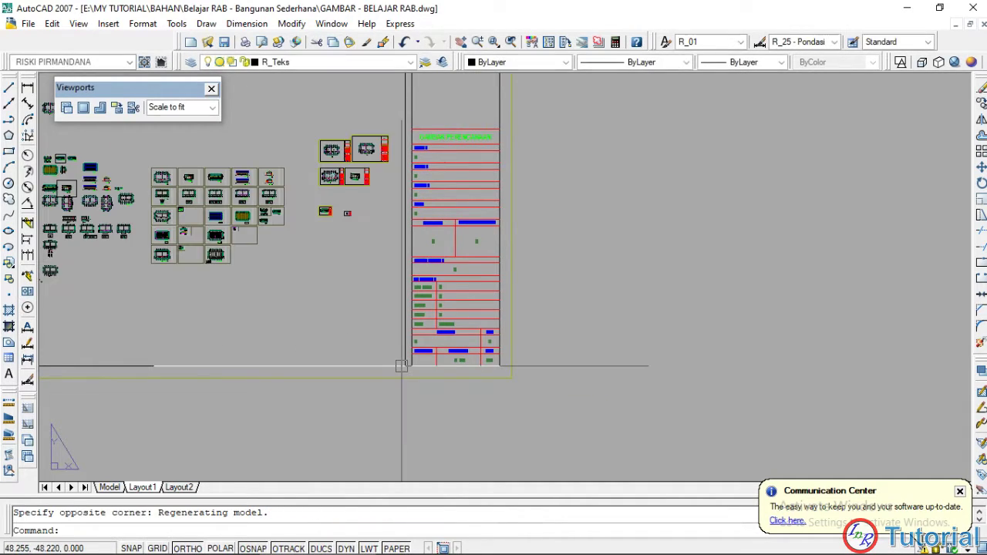
- Compare zooming the model view inside the activated viewport with zooming the whole sheet in paper space
{"action": "scroll", "coordinate": [569, 326], "scroll_direction": "down", "scroll_amount": 4}
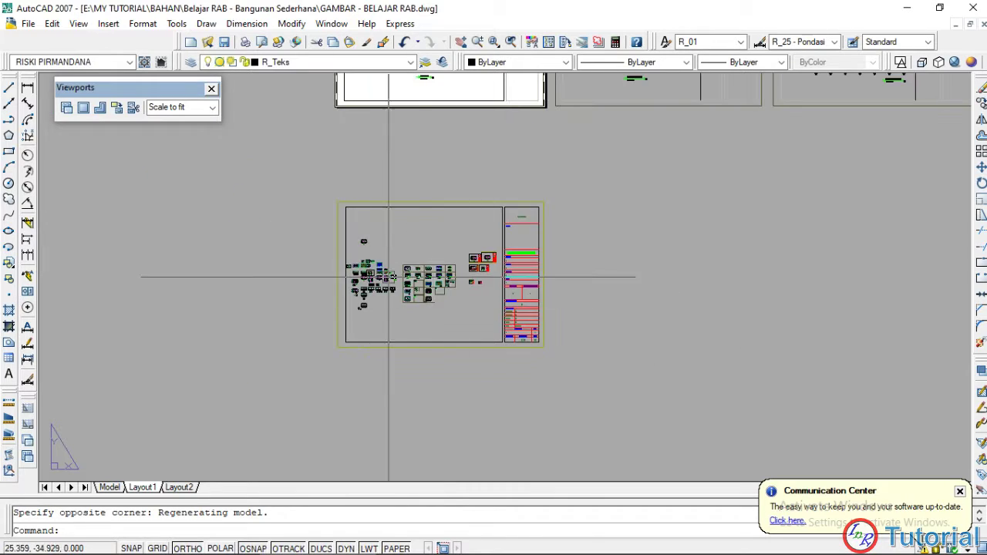
{"action": "scroll", "coordinate": [481, 300], "scroll_direction": "up", "scroll_amount": 2}
{"action": "scroll", "coordinate": [452, 298], "scroll_direction": "up", "scroll_amount": 2}
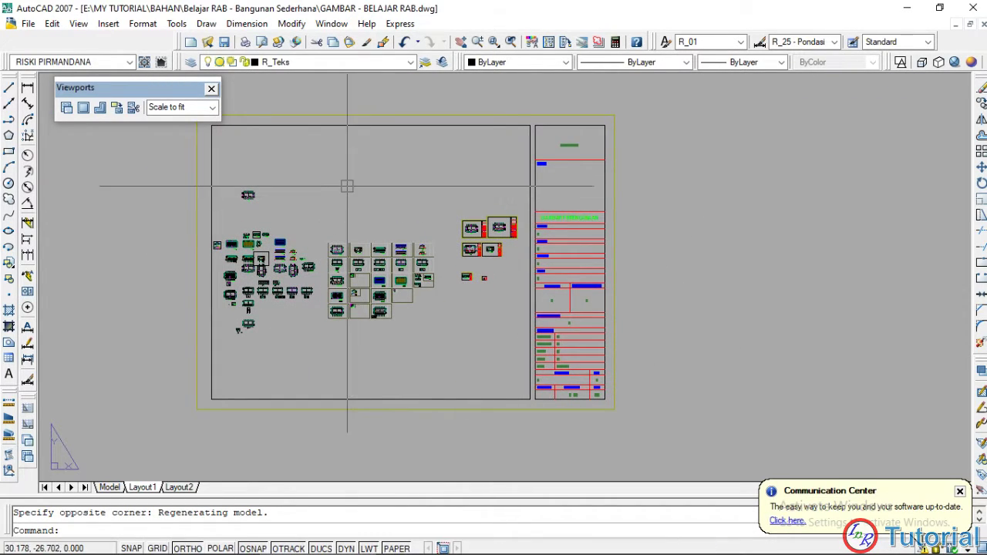
{"action": "middle_click_drag", "start_coordinate": [362, 193], "coordinate": [341, 180]}
{"action": "middle_click_drag", "start_coordinate": [463, 297], "coordinate": [449, 298]}
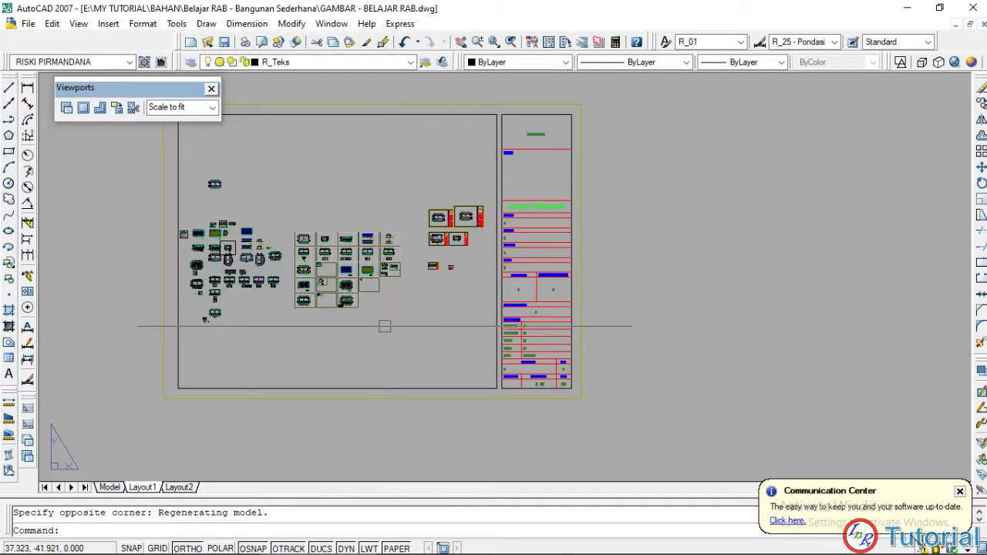
{"action": "middle_click_drag", "start_coordinate": [400, 332], "coordinate": [408, 337]}
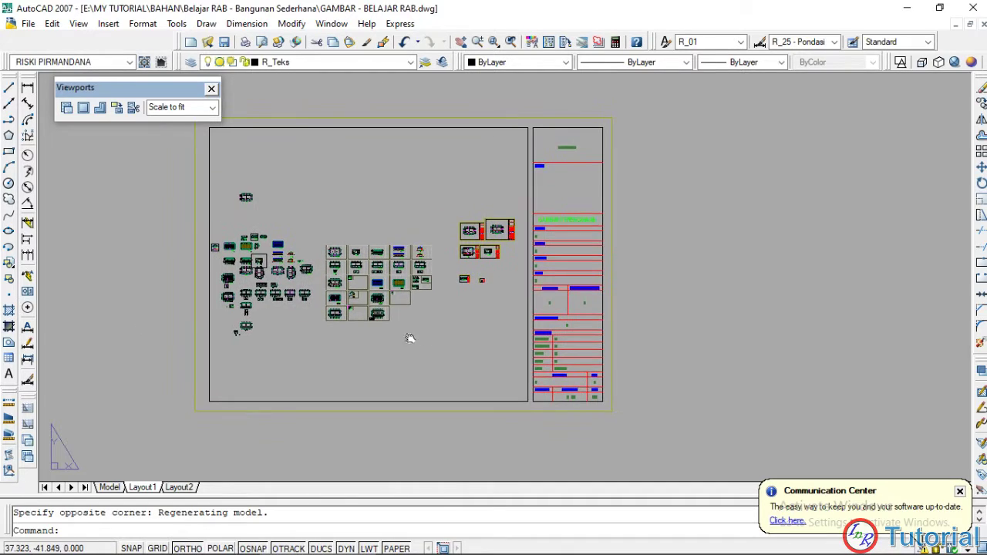
{"action": "double_click", "coordinate": [375, 199]}
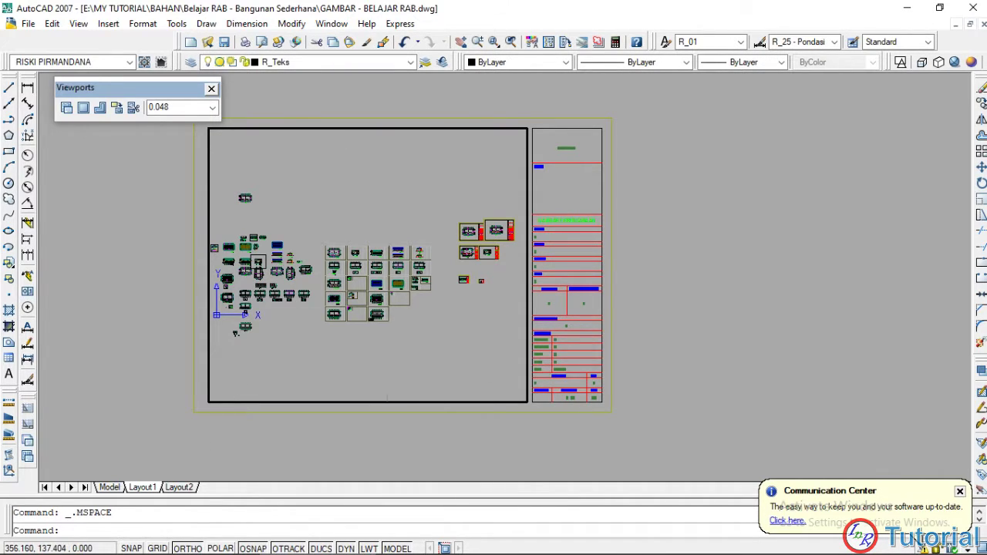
{"action": "scroll", "coordinate": [367, 270], "scroll_direction": "down", "scroll_amount": 3}
{"action": "scroll", "coordinate": [381, 269], "scroll_direction": "up", "scroll_amount": 2}
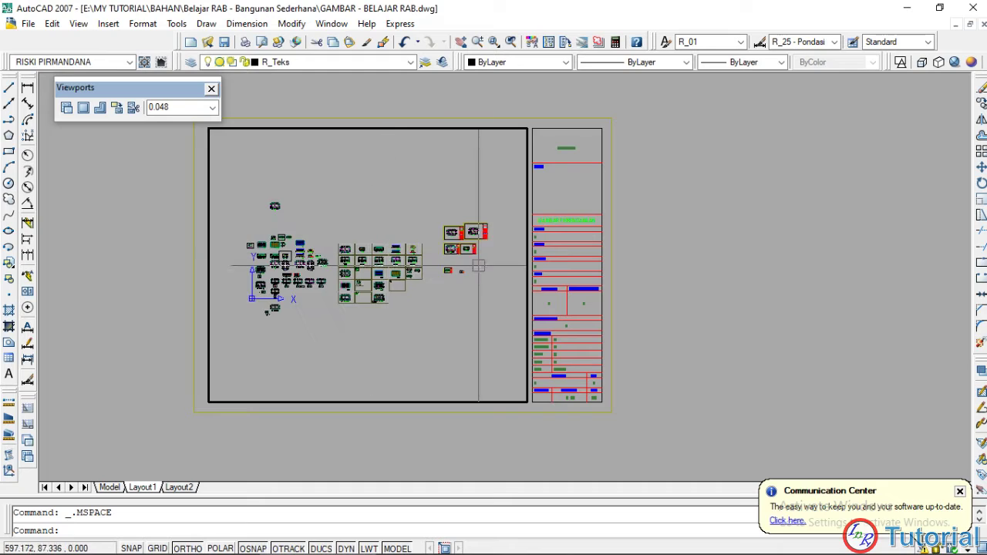
{"action": "double_click", "coordinate": [667, 279]}
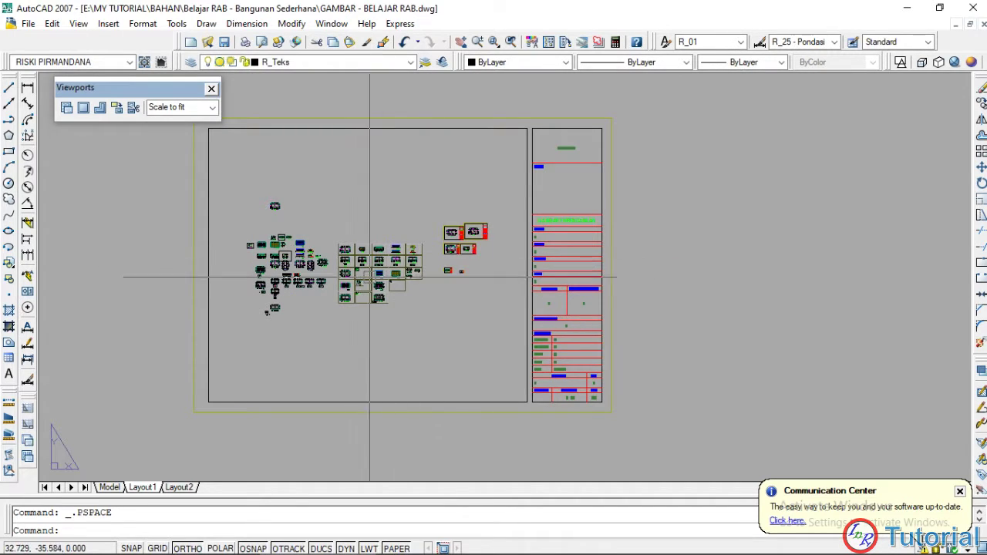
{"action": "scroll", "coordinate": [401, 267], "scroll_direction": "down", "scroll_amount": 8}
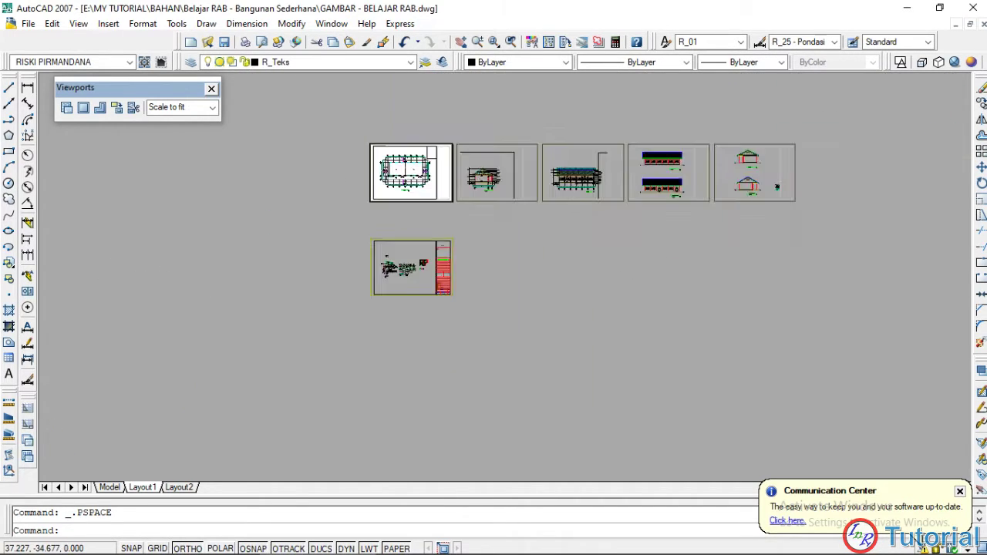
{"action": "scroll", "coordinate": [414, 269], "scroll_direction": "up", "scroll_amount": 10}
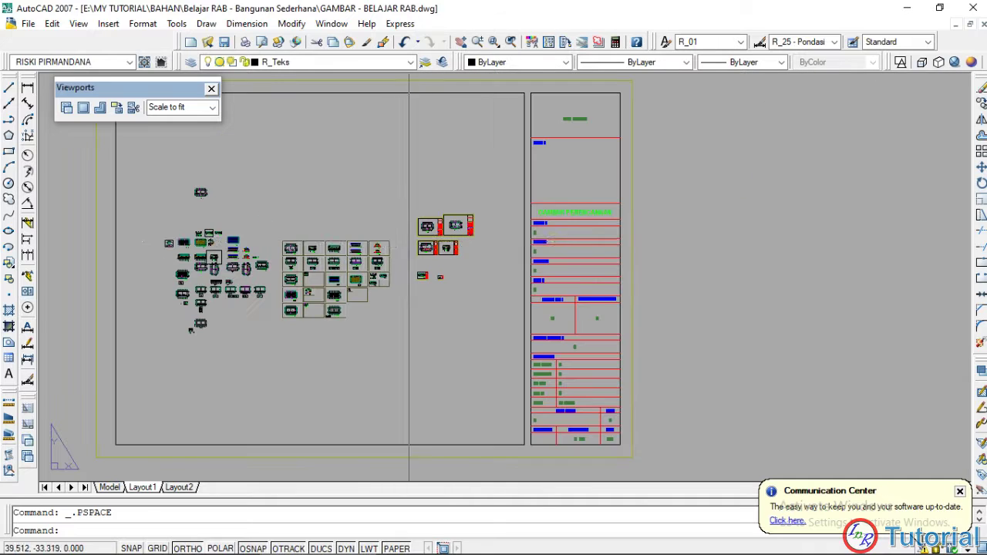
- Activate the viewport again and bring the horizontal DENAH floor plan into view inside it
{"action": "double_click", "coordinate": [409, 205]}
{"action": "scroll", "coordinate": [351, 197], "scroll_direction": "down", "scroll_amount": 3}
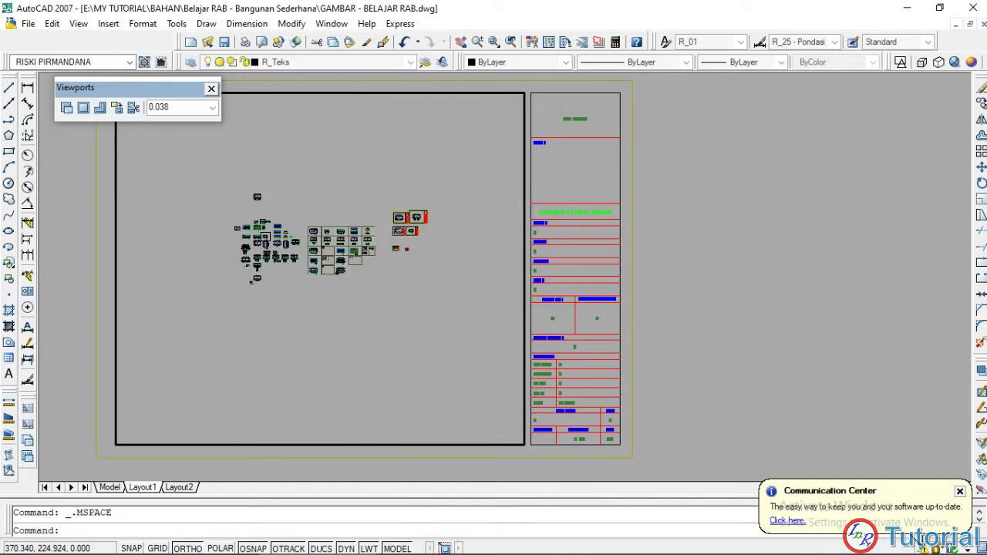
{"action": "scroll", "coordinate": [357, 205], "scroll_direction": "up", "scroll_amount": 4}
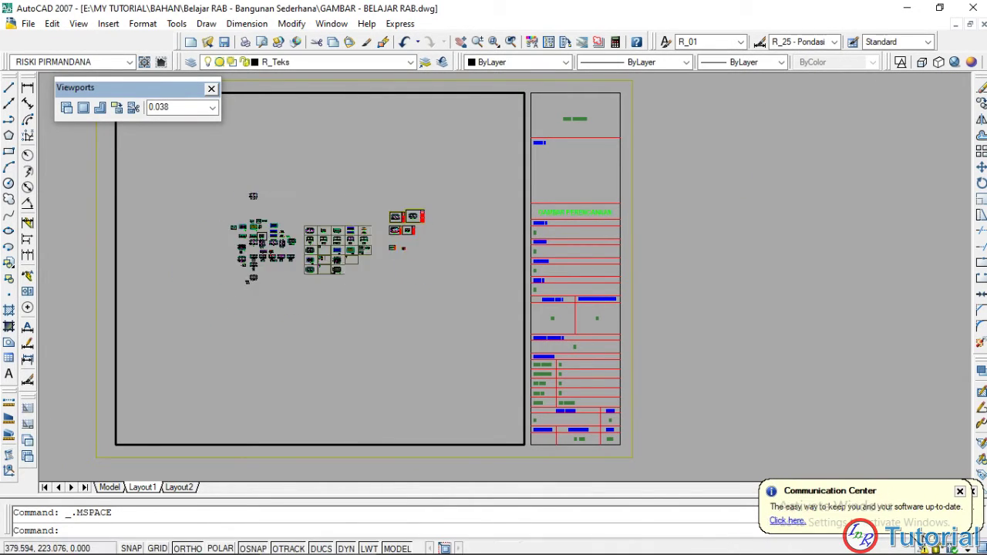
{"action": "scroll", "coordinate": [317, 269], "scroll_direction": "up", "scroll_amount": 4}
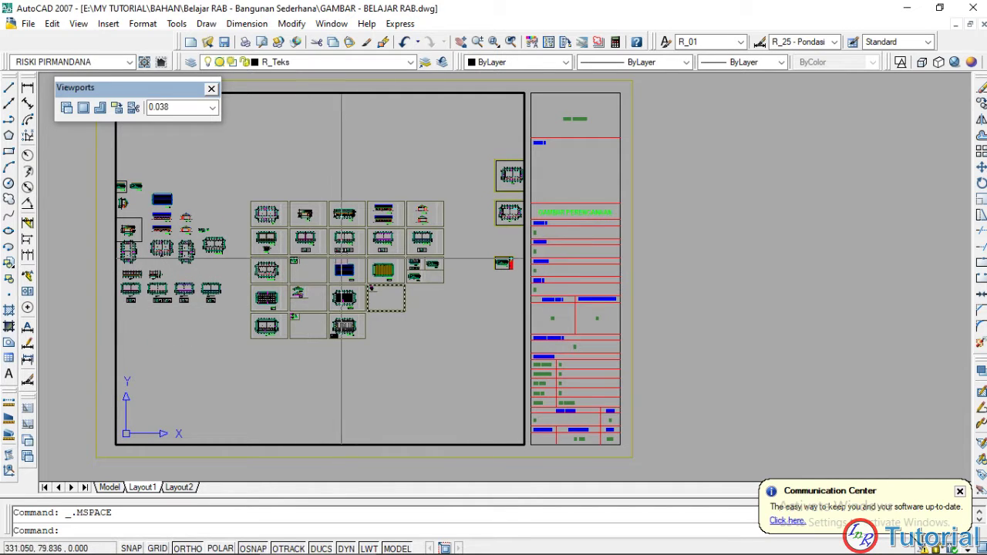
{"action": "scroll", "coordinate": [413, 283], "scroll_direction": "down", "scroll_amount": 3}
{"action": "scroll", "coordinate": [216, 236], "scroll_direction": "up", "scroll_amount": 2}
{"action": "scroll", "coordinate": [216, 288], "scroll_direction": "up", "scroll_amount": 5}
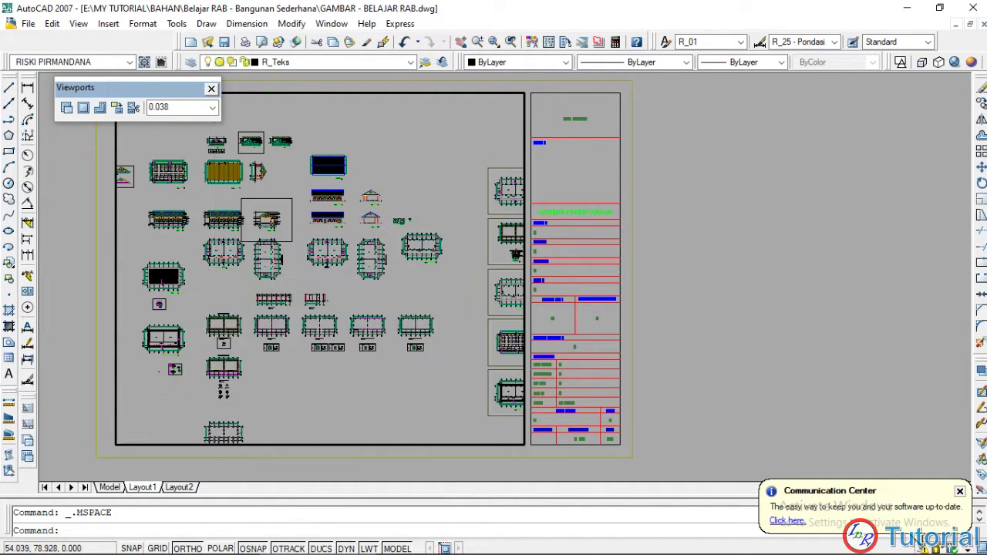
{"action": "scroll", "coordinate": [266, 220], "scroll_direction": "up", "scroll_amount": 5}
{"action": "scroll", "coordinate": [396, 327], "scroll_direction": "up", "scroll_amount": 5}
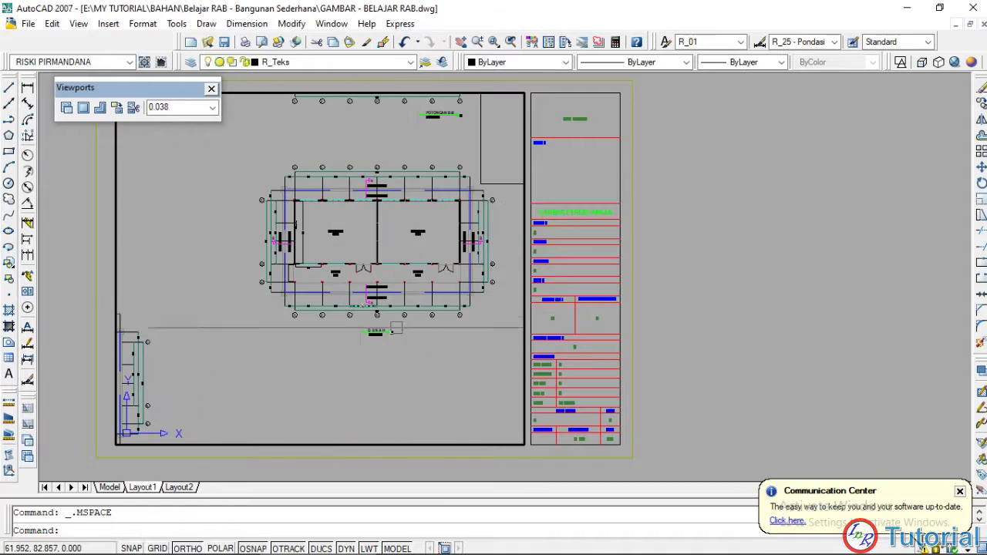
{"action": "scroll", "coordinate": [397, 328], "scroll_direction": "up", "scroll_amount": 3}
{"action": "middle_click_drag", "start_coordinate": [406, 321], "coordinate": [401, 358]}
{"action": "scroll", "coordinate": [310, 328], "scroll_direction": "down", "scroll_amount": 2}
{"action": "middle_click_drag", "start_coordinate": [385, 287], "coordinate": [386, 287]}
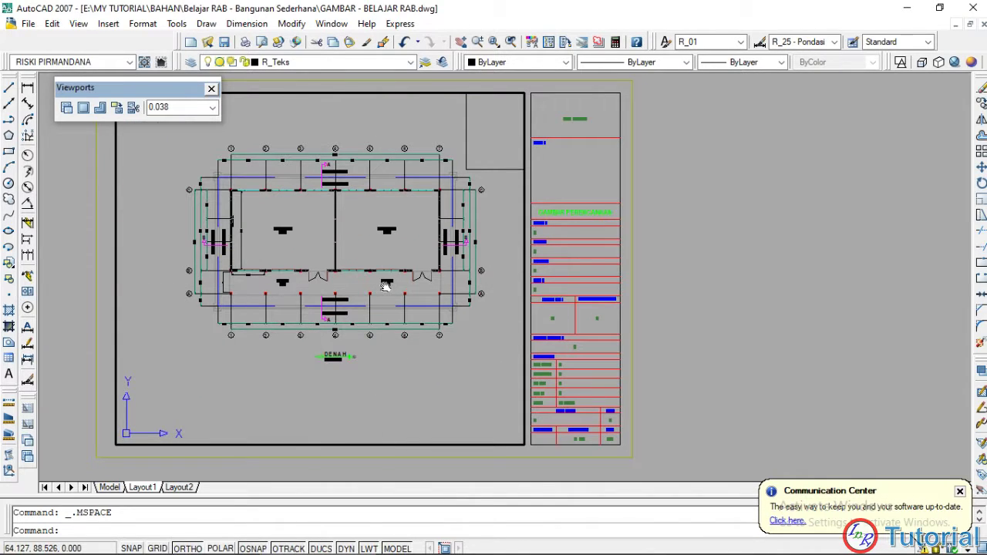
- Set the active viewport's scale to 1:1 and centre the DENAH plan within it, finishing in paper space
{"action": "scroll", "coordinate": [385, 287], "scroll_direction": "up", "scroll_amount": 2}
{"action": "scroll", "coordinate": [311, 385], "scroll_direction": "up", "scroll_amount": 5}
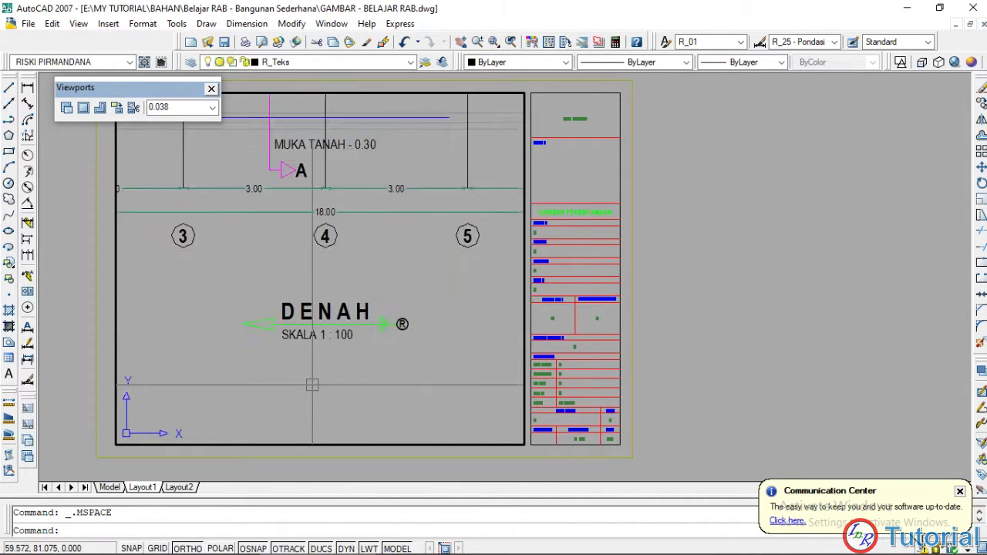
{"action": "scroll", "coordinate": [312, 385], "scroll_direction": "up", "scroll_amount": 2}
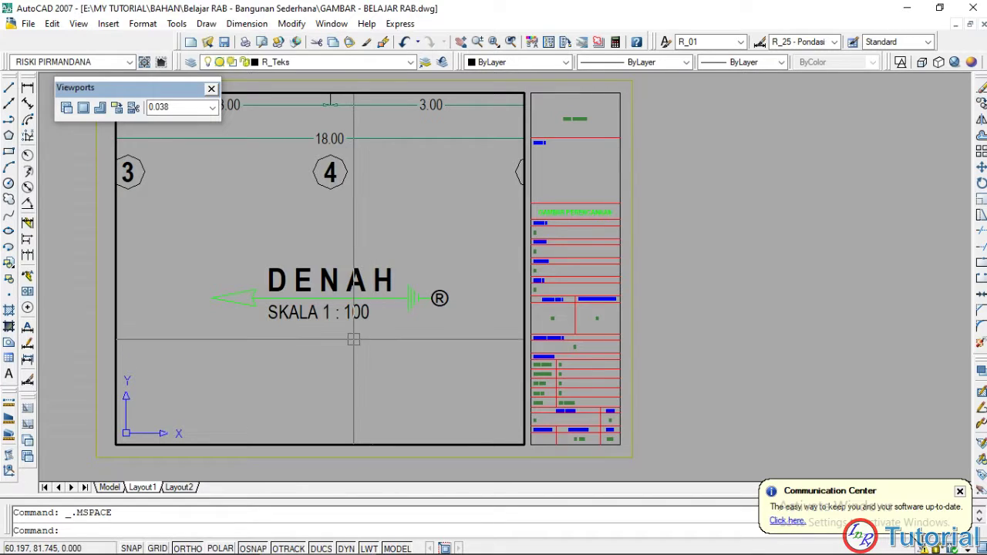
{"action": "left_click", "coordinate": [213, 108]}
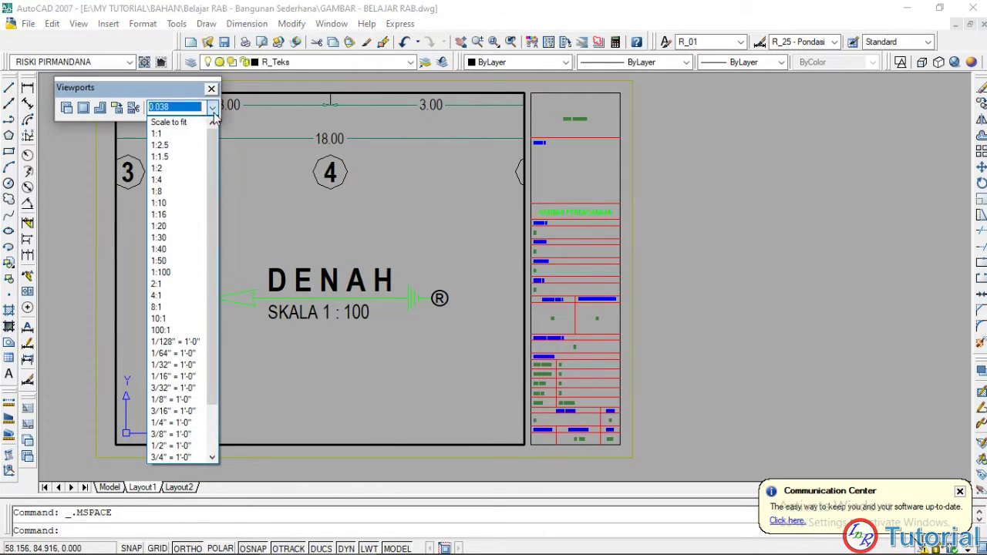
{"action": "left_click", "coordinate": [174, 135]}
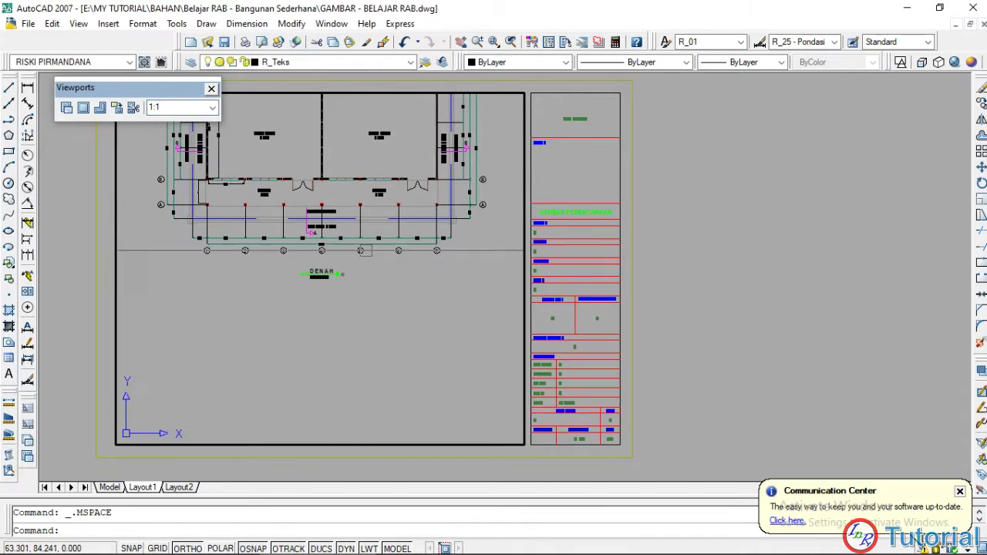
{"action": "middle_click_drag", "start_coordinate": [368, 216], "coordinate": [367, 363]}
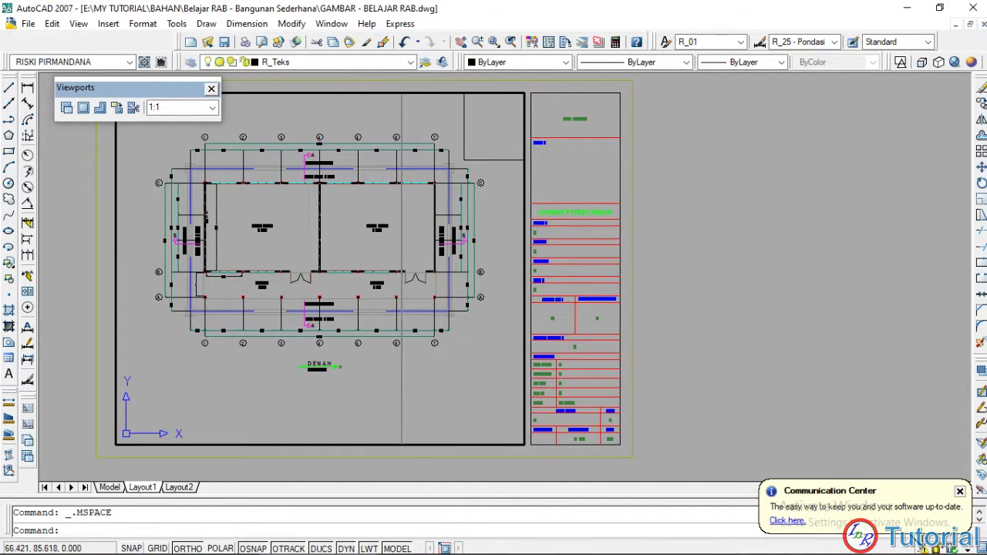
{"action": "double_click", "coordinate": [666, 306]}
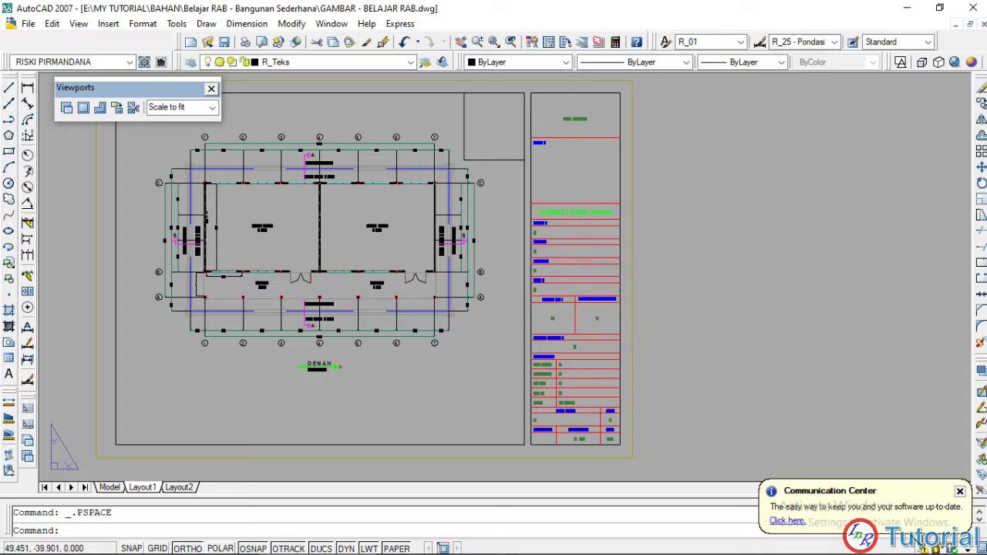
- Examine the pasted frame and its title block beside the scaled DENAH plan
{"action": "key", "text": "ctrl+a"}
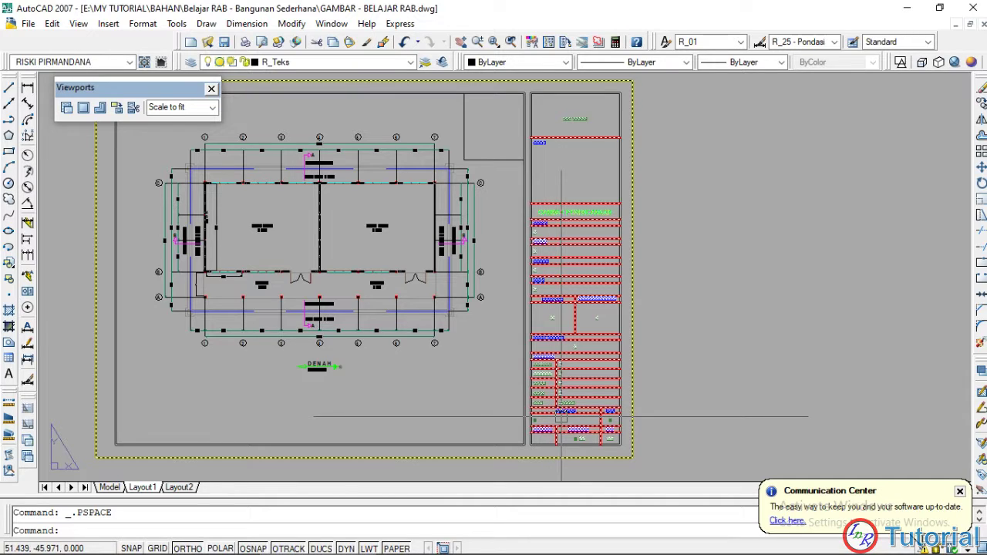
{"action": "middle_click_drag", "start_coordinate": [599, 390], "coordinate": [609, 371]}
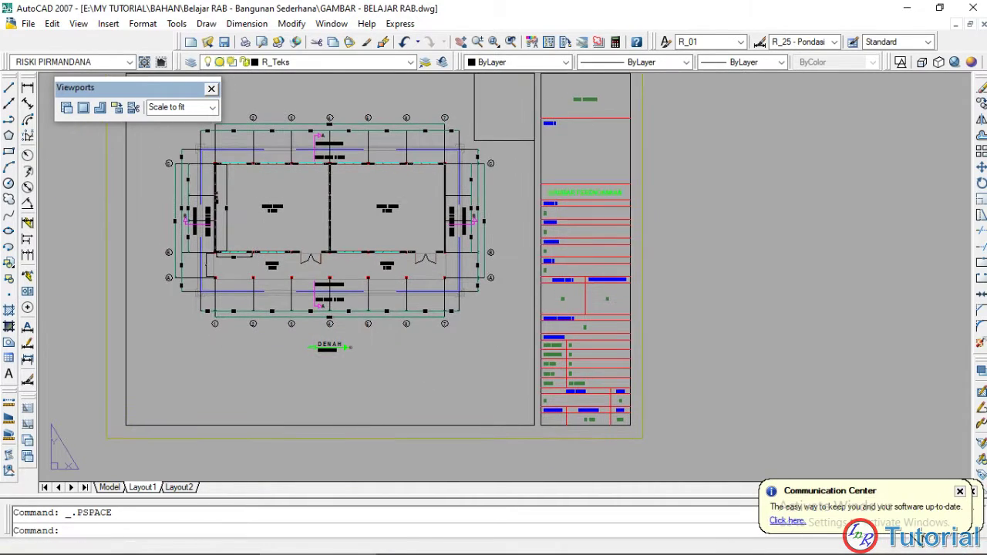
{"action": "scroll", "coordinate": [434, 354], "scroll_direction": "up", "scroll_amount": 4}
{"action": "scroll", "coordinate": [377, 359], "scroll_direction": "down", "scroll_amount": 3}
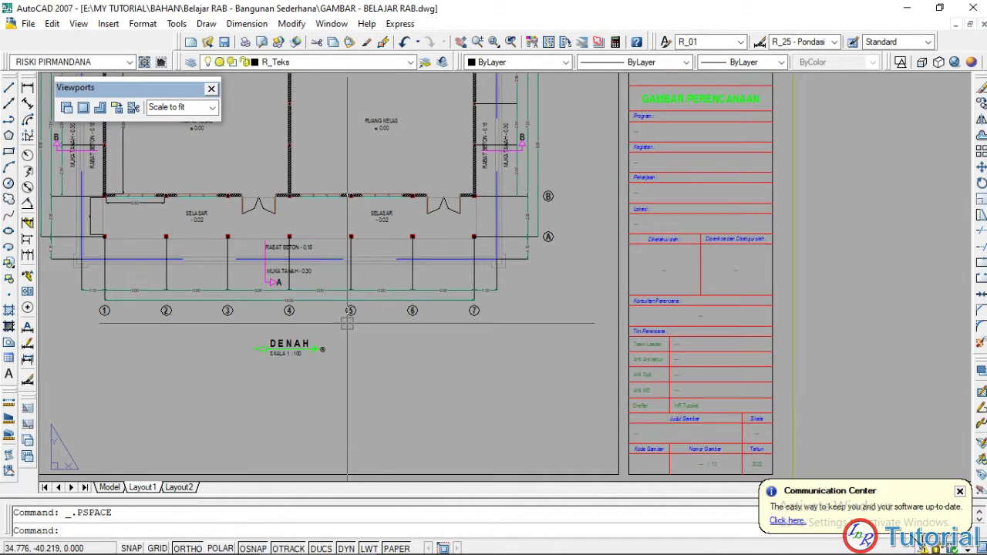
- Pick 1:100 as the viewport scale with nothing selected, and examine the SKALA 1 : 100 label under the DENAH title
{"action": "left_click", "coordinate": [212, 108]}
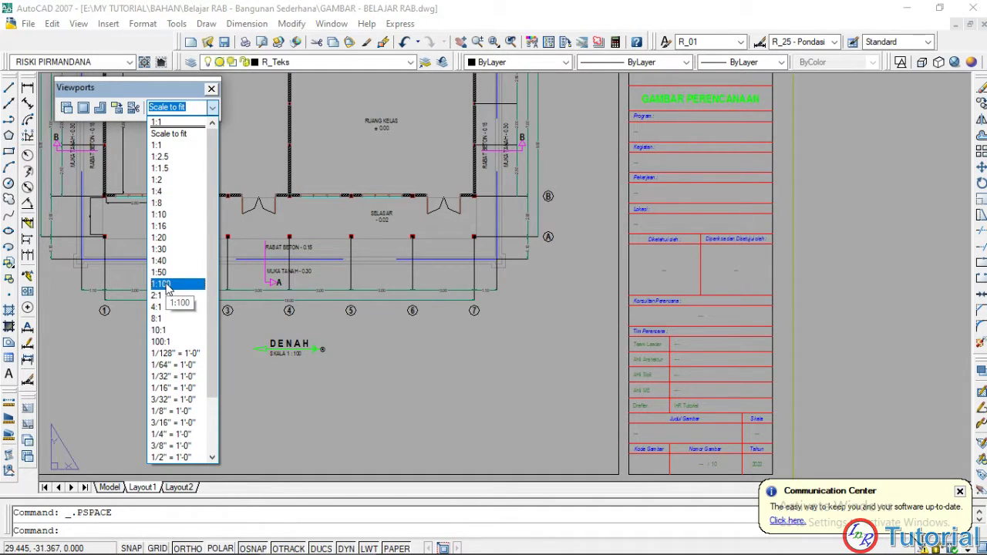
{"action": "left_click", "coordinate": [830, 334]}
{"action": "scroll", "coordinate": [620, 268], "scroll_direction": "down", "scroll_amount": 5}
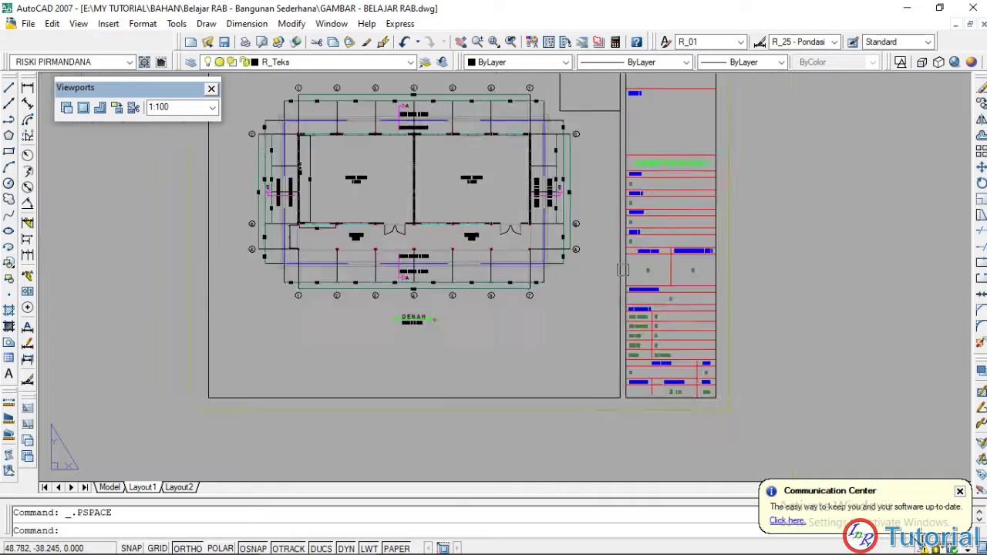
{"action": "scroll", "coordinate": [653, 289], "scroll_direction": "up", "scroll_amount": 3}
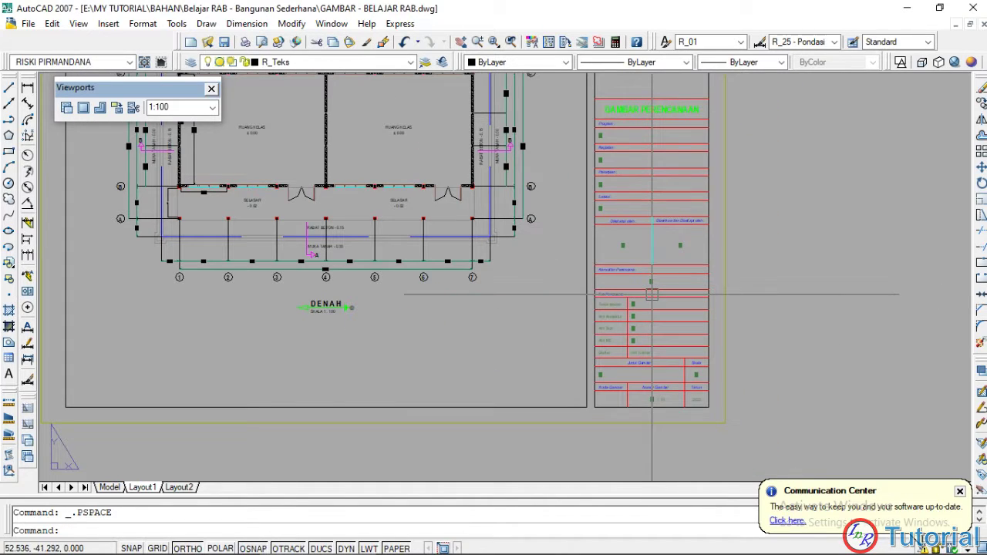
{"action": "scroll", "coordinate": [292, 325], "scroll_direction": "up", "scroll_amount": 3}
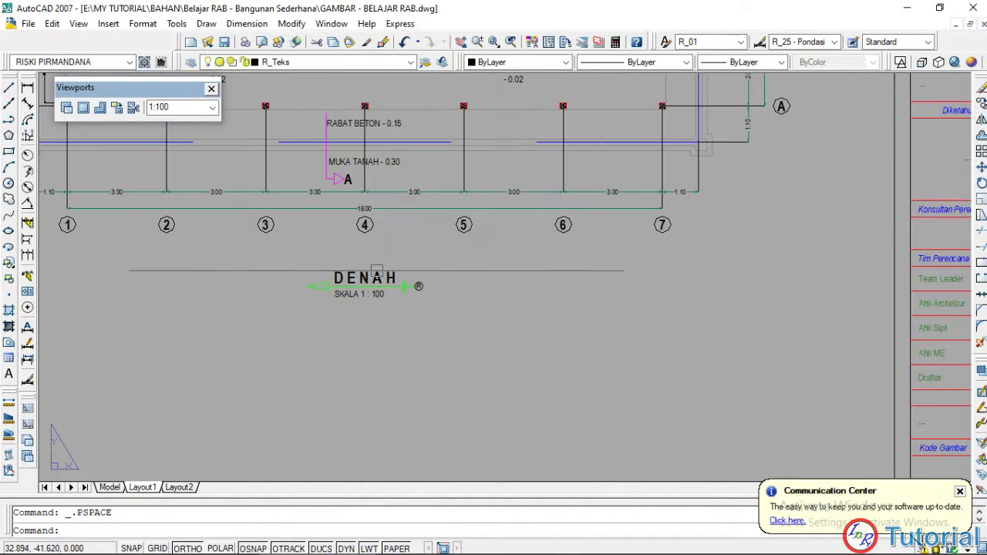
{"action": "middle_click_drag", "start_coordinate": [366, 327], "coordinate": [383, 348]}
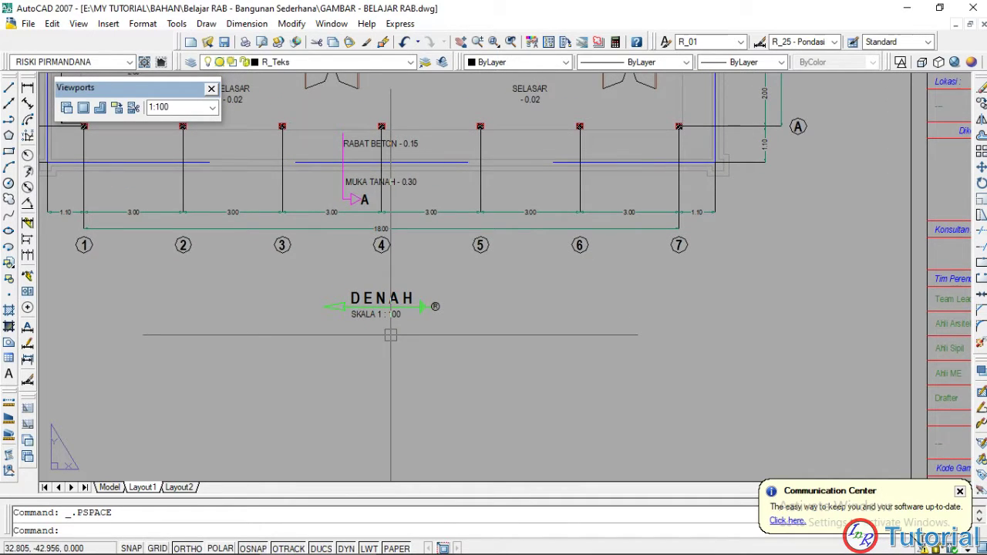
{"action": "scroll", "coordinate": [390, 335], "scroll_direction": "down", "scroll_amount": 3}
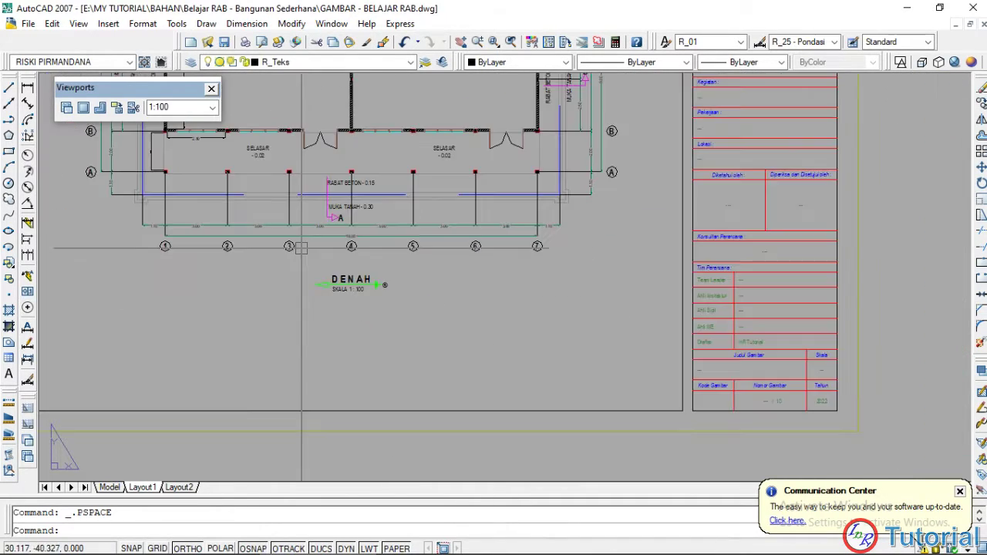
- Activate the viewport, shift the DENAH plan slightly lower inside it, and return to paper space
{"action": "scroll", "coordinate": [491, 285], "scroll_direction": "down", "scroll_amount": 2}
{"action": "middle_click_drag", "start_coordinate": [490, 285], "coordinate": [495, 345]}
{"action": "double_click", "coordinate": [465, 363]}
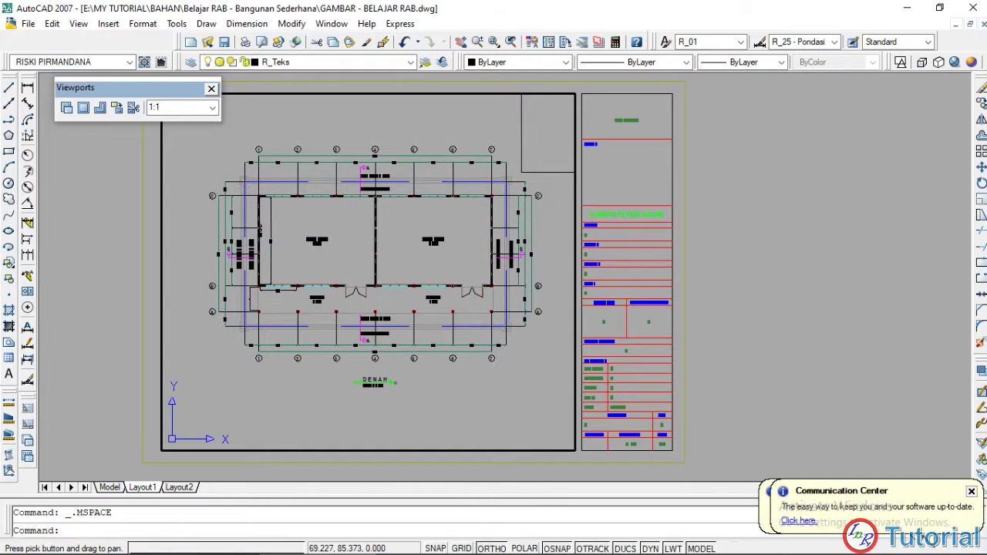
{"action": "mouse_move", "coordinate": [409, 222]}
{"action": "middle_mouse_down"}
{"action": "mouse_move", "coordinate": [436, 220]}
{"action": "mouse_move", "coordinate": [359, 243]}
{"action": "mouse_move", "coordinate": [418, 214]}
{"action": "mouse_move", "coordinate": [402, 241]}
{"action": "mouse_move", "coordinate": [409, 234]}
{"action": "middle_mouse_up"}
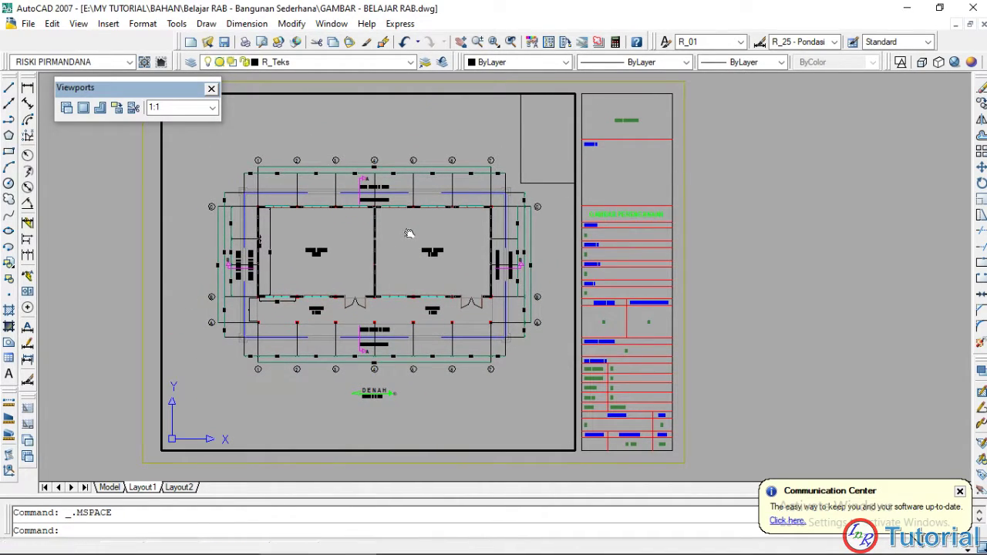
{"action": "double_click", "coordinate": [737, 228]}
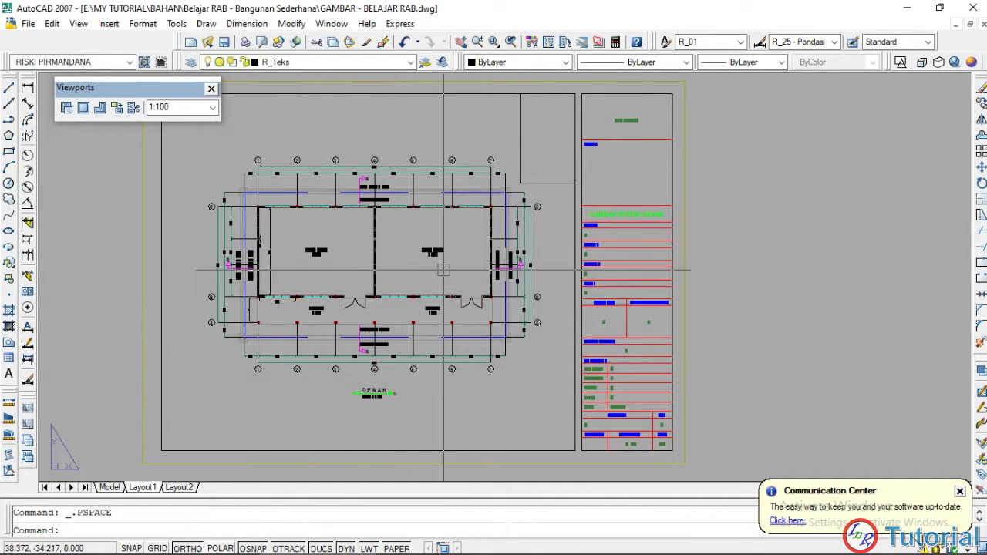
- Pan to the neighbouring drawings inside the viewport, bring the DENAH plan back to the middle, and return to paper space
{"action": "double_click", "coordinate": [573, 287]}
{"action": "mouse_move", "coordinate": [469, 253]}
{"action": "middle_mouse_down"}
{"action": "mouse_move", "coordinate": [411, 314]}
{"action": "mouse_move", "coordinate": [348, 355]}
{"action": "mouse_move", "coordinate": [345, 380]}
{"action": "middle_mouse_up"}
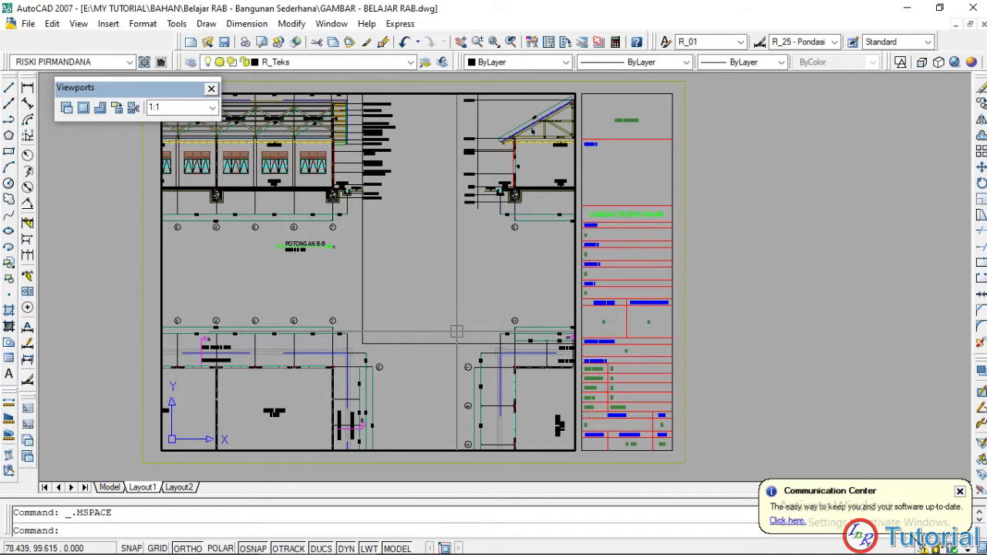
{"action": "middle_click_drag", "start_coordinate": [449, 306], "coordinate": [527, 211]}
{"action": "mouse_move", "coordinate": [352, 332]}
{"action": "middle_mouse_down"}
{"action": "mouse_move", "coordinate": [401, 317]}
{"action": "mouse_move", "coordinate": [439, 324]}
{"action": "mouse_move", "coordinate": [425, 268]}
{"action": "middle_mouse_up"}
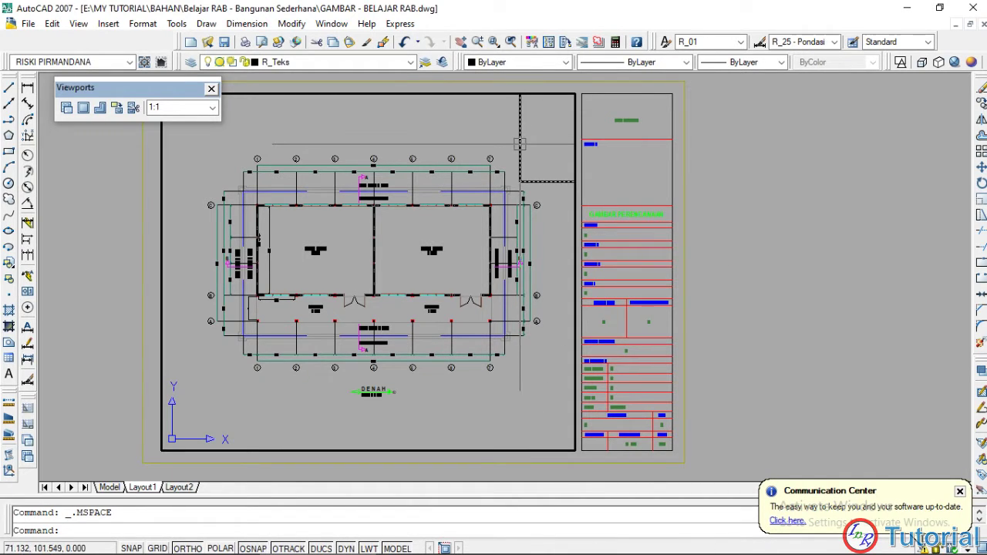
{"action": "double_click", "coordinate": [760, 261]}
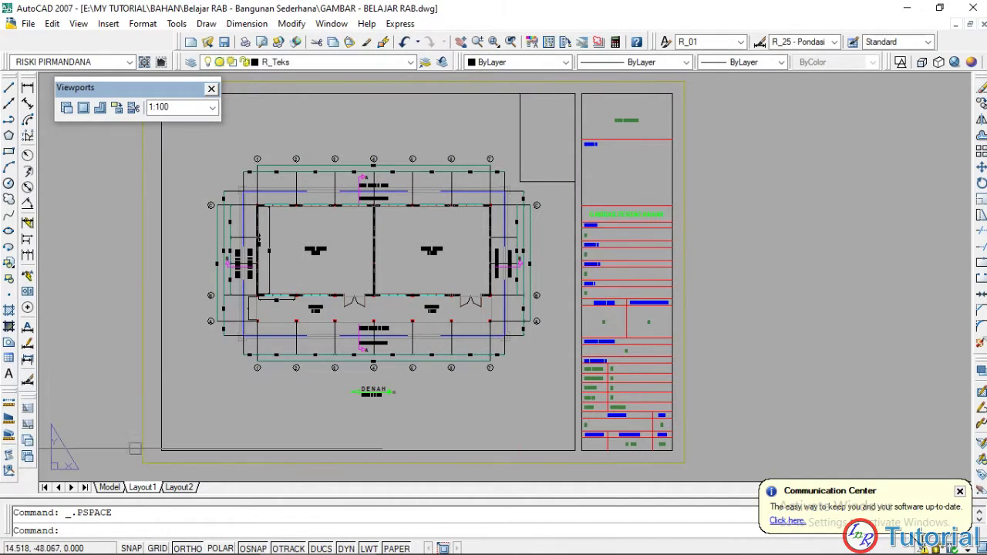
- Examine the plans, sections and elevations arranged in model space, and return to Layout1
{"action": "left_click", "coordinate": [109, 488]}
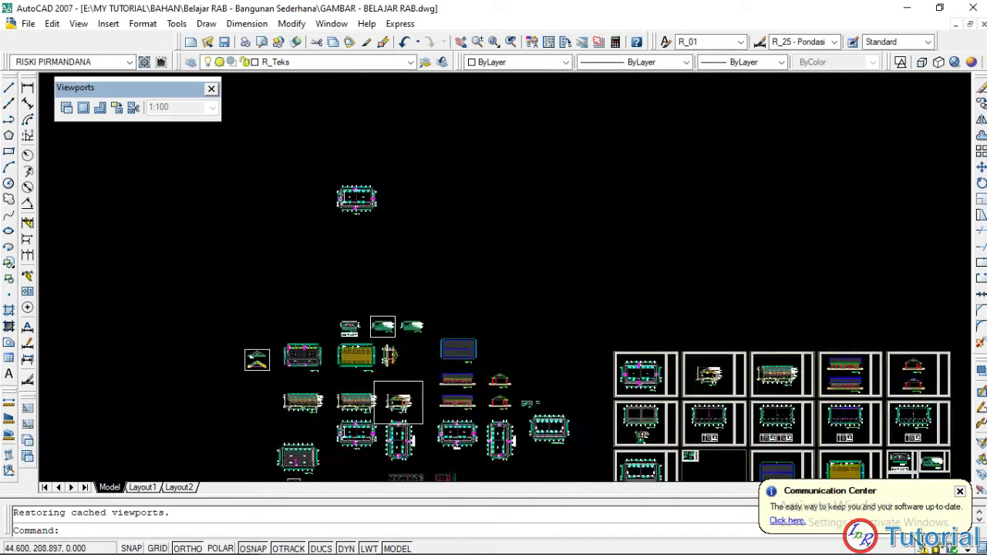
{"action": "middle_click_drag", "start_coordinate": [374, 460], "coordinate": [388, 413]}
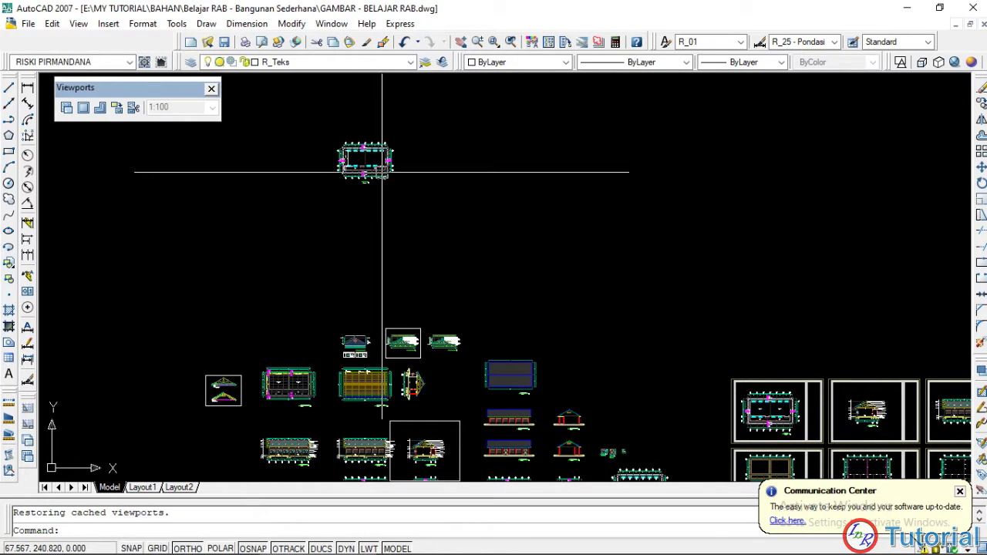
{"action": "middle_click_drag", "start_coordinate": [445, 204], "coordinate": [426, 206]}
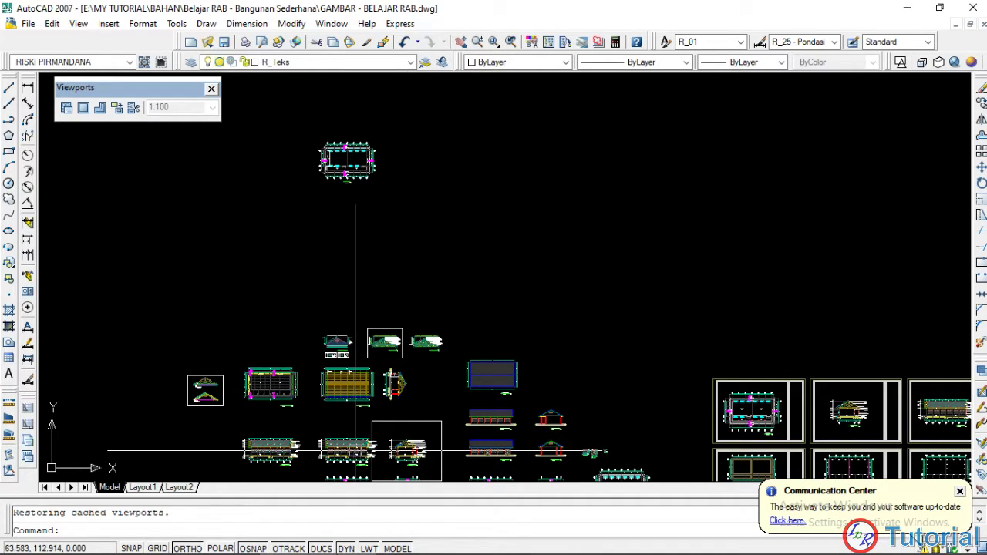
{"action": "mouse_move", "coordinate": [356, 552]}
{"action": "scroll", "coordinate": [417, 362], "scroll_direction": "up", "scroll_amount": 5}
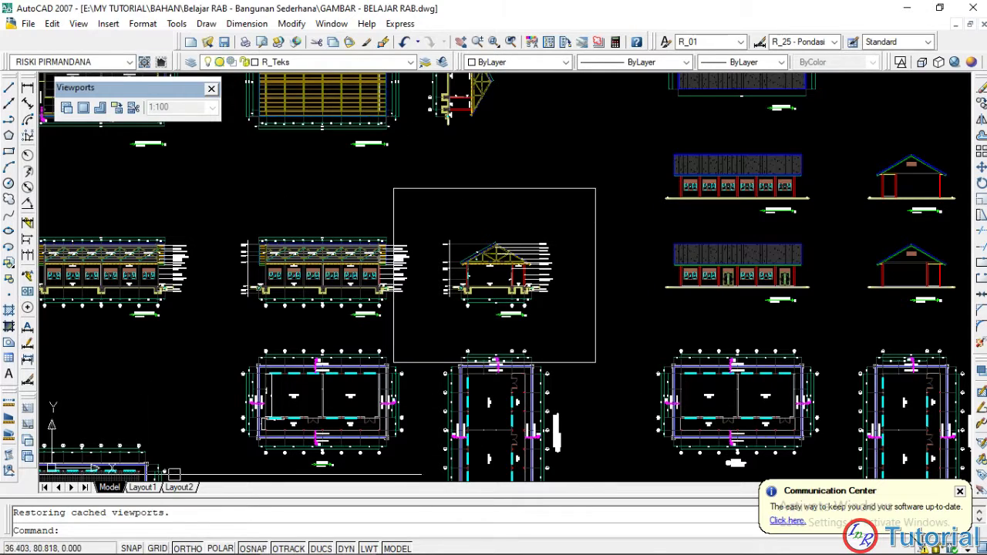
{"action": "left_click", "coordinate": [141, 488]}
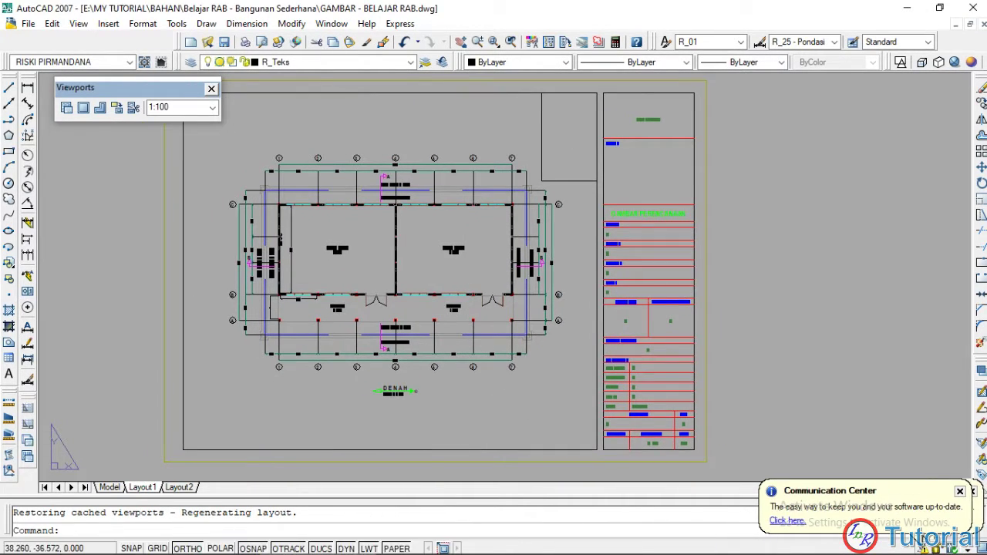
- Reapply the 1:1 scale to the active DENAH viewport, centre the plan in it, and return to paper space
{"action": "double_click", "coordinate": [442, 299]}
{"action": "scroll", "coordinate": [462, 324], "scroll_direction": "down", "scroll_amount": 8}
{"action": "scroll", "coordinate": [466, 331], "scroll_direction": "up", "scroll_amount": 10}
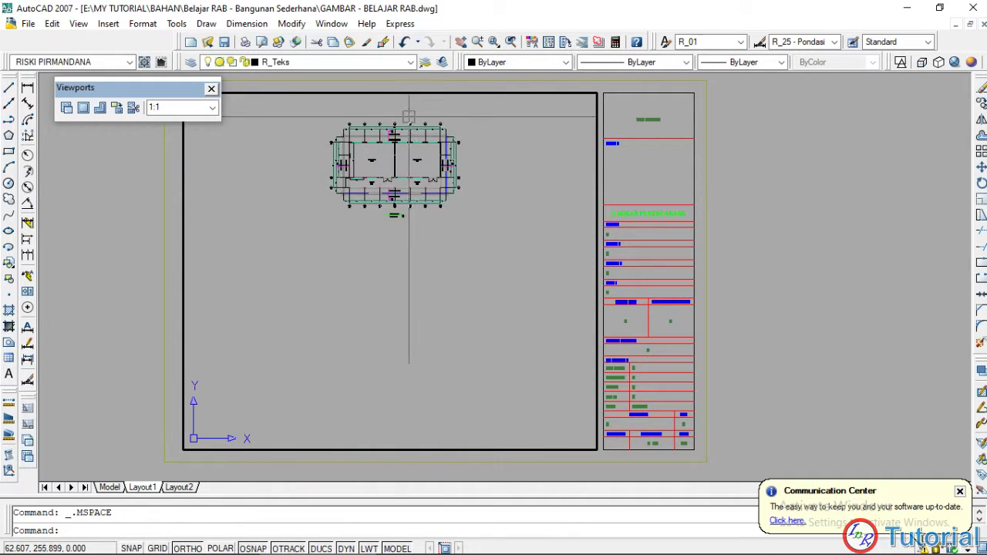
{"action": "scroll", "coordinate": [447, 224], "scroll_direction": "down", "scroll_amount": 2}
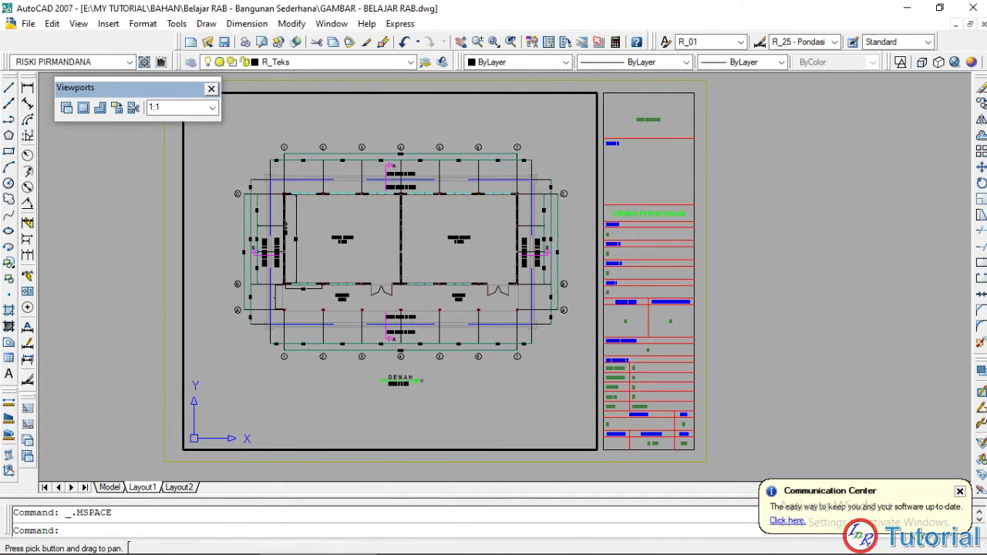
{"action": "left_click", "coordinate": [212, 110]}
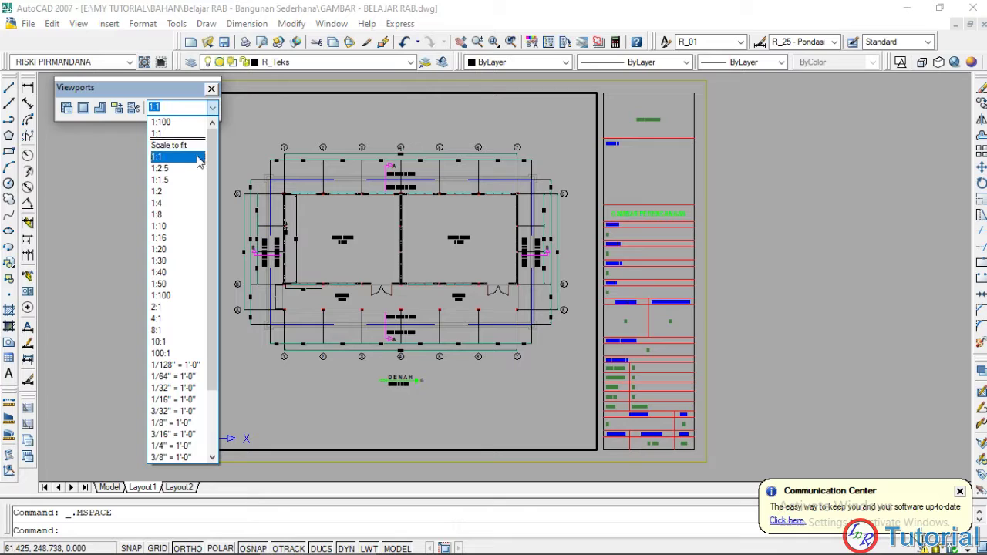
{"action": "left_click", "coordinate": [197, 157]}
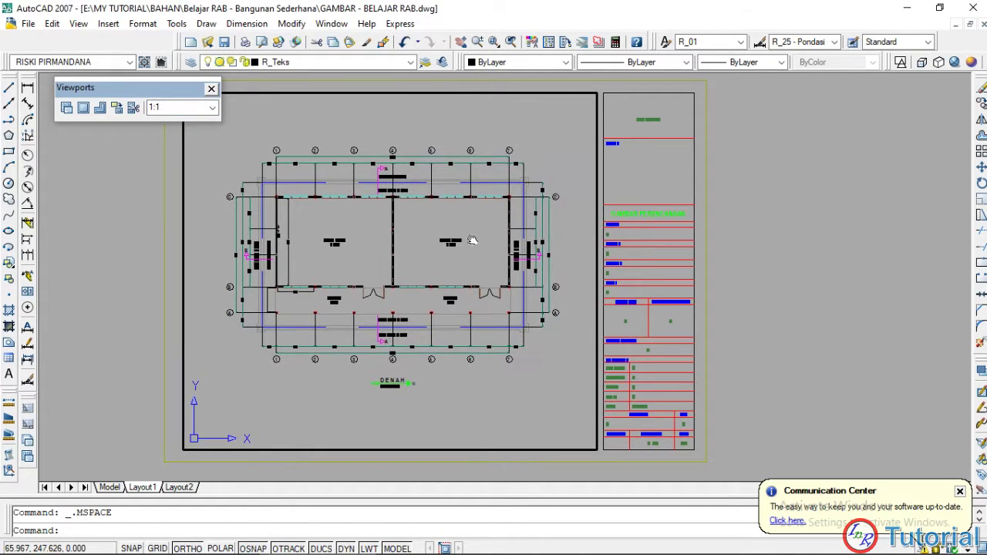
{"action": "double_click", "coordinate": [751, 228]}
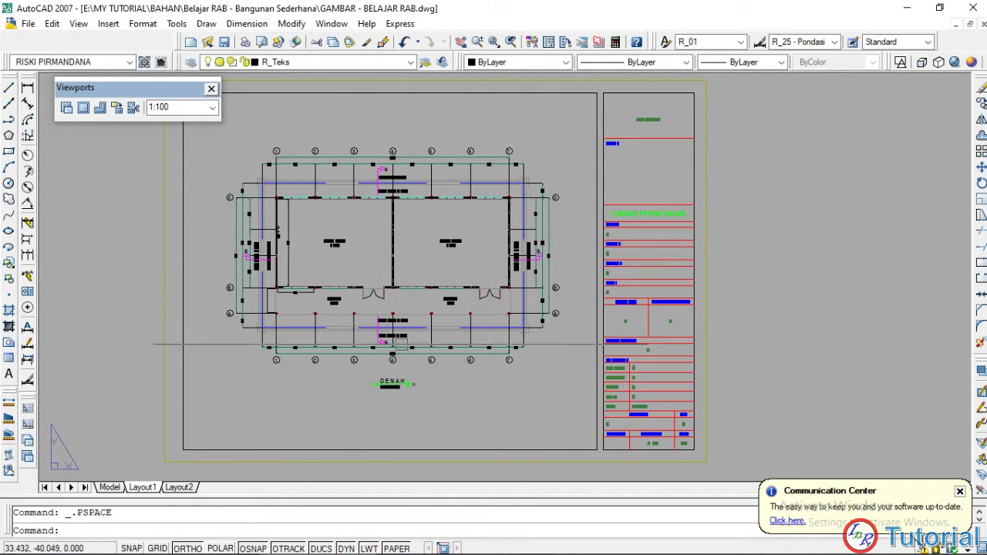
- Copy the DENAH viewport with its frame and title block about 45 units horizontally to the right of the original sheet
{"action": "scroll", "coordinate": [409, 393], "scroll_direction": "up", "scroll_amount": 5}
{"action": "scroll", "coordinate": [372, 364], "scroll_direction": "down", "scroll_amount": 8}
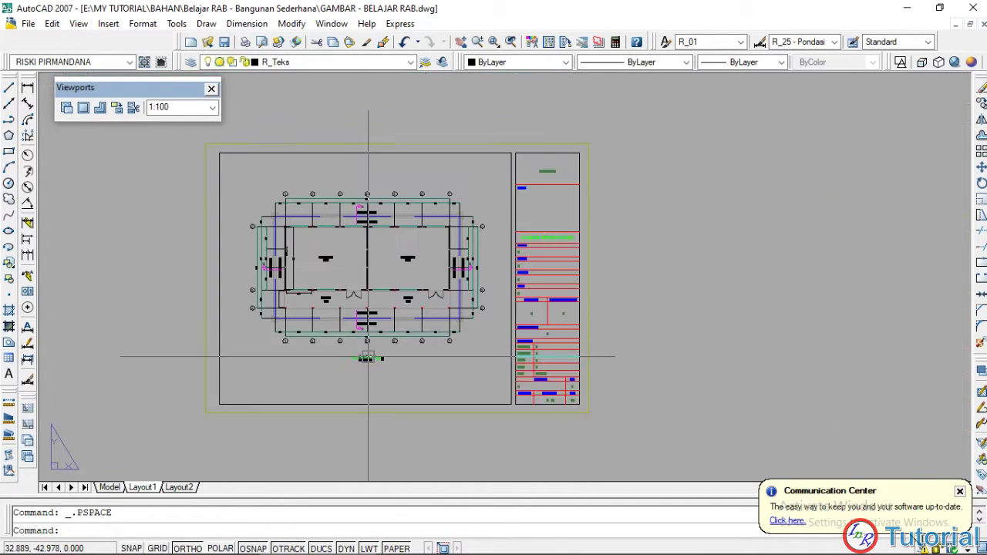
{"action": "scroll", "coordinate": [462, 324], "scroll_direction": "up", "scroll_amount": 5}
{"action": "scroll", "coordinate": [542, 316], "scroll_direction": "down", "scroll_amount": 1}
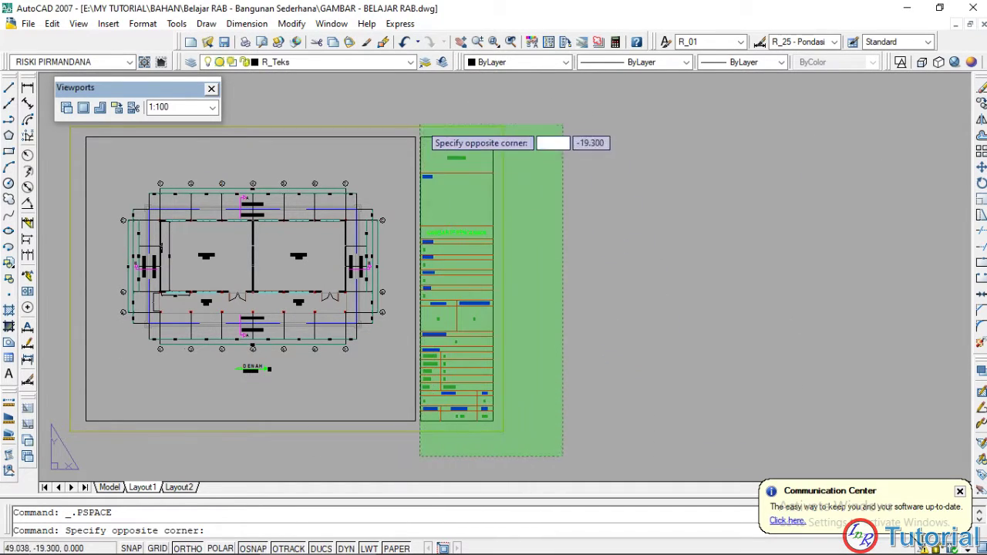
{"action": "left_click", "coordinate": [403, 114]}
{"action": "type", "text": "co"}
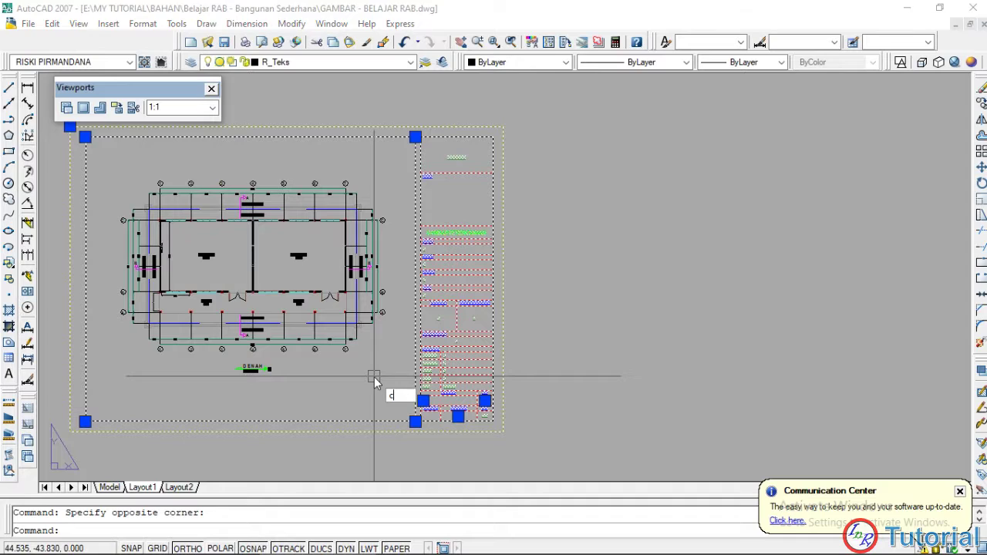
{"action": "key", "text": "Return"}
{"action": "scroll", "coordinate": [373, 378], "scroll_direction": "down", "scroll_amount": 2}
{"action": "left_click", "coordinate": [185, 411]}
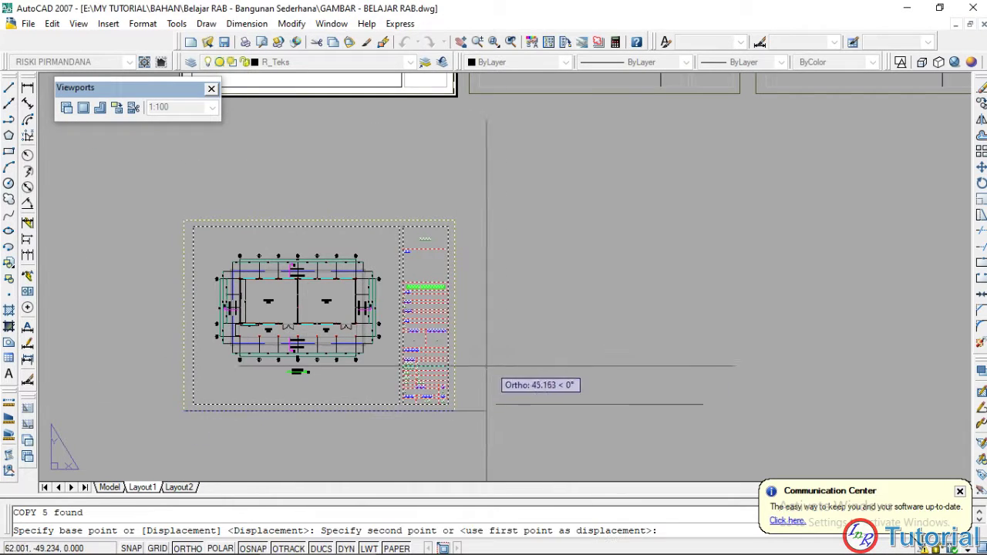
{"action": "left_click", "coordinate": [464, 411]}
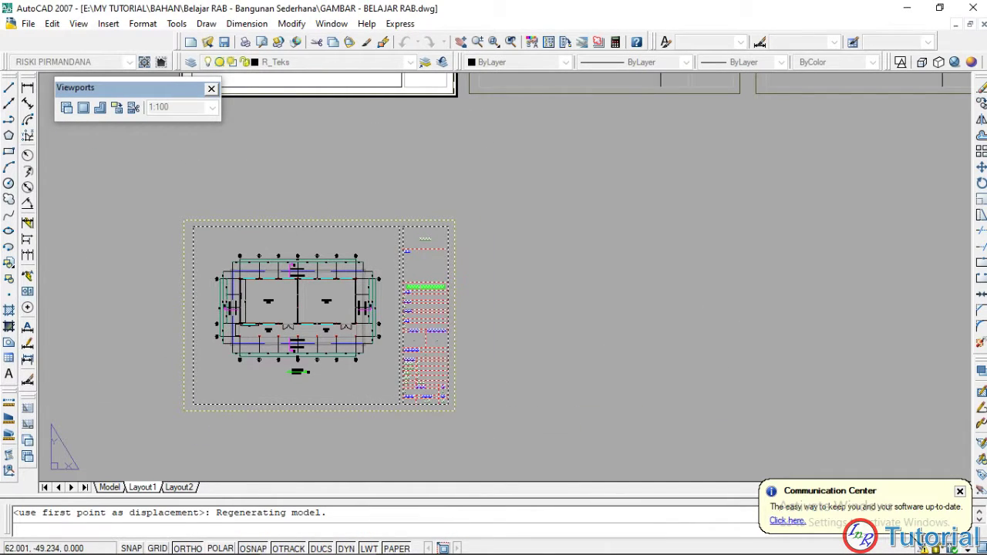
{"action": "key", "text": "Escape"}
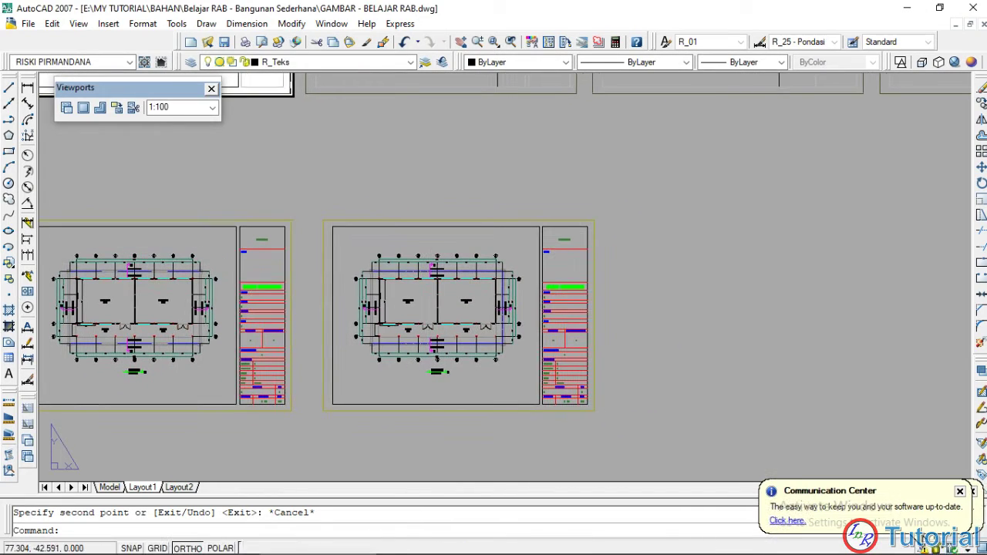
- Activate the copied sheet's viewport and bring the TAMPAK BELAKANG and TAMPAK DEPAN elevations into view inside it
{"action": "middle_click_drag", "start_coordinate": [480, 374], "coordinate": [432, 363]}
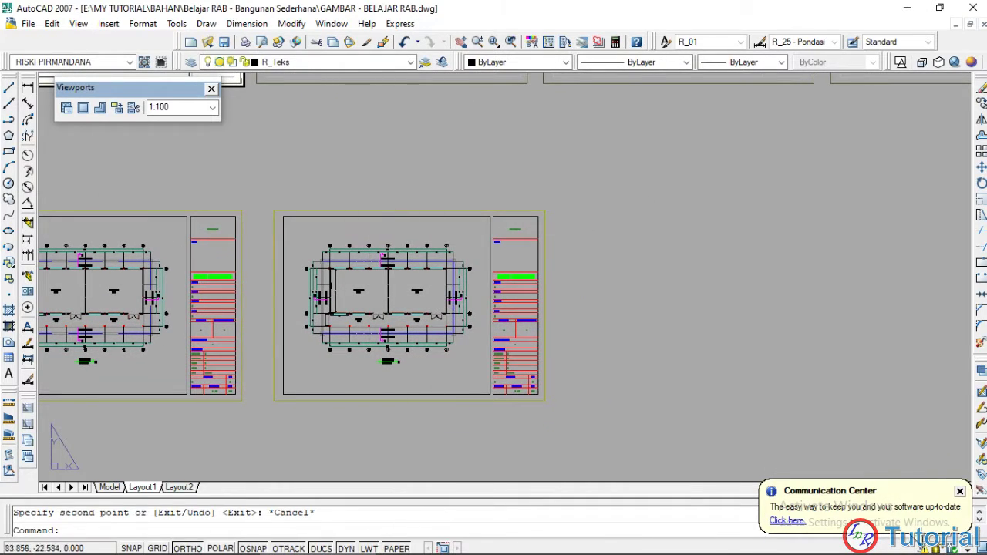
{"action": "scroll", "coordinate": [455, 358], "scroll_direction": "up", "scroll_amount": 2}
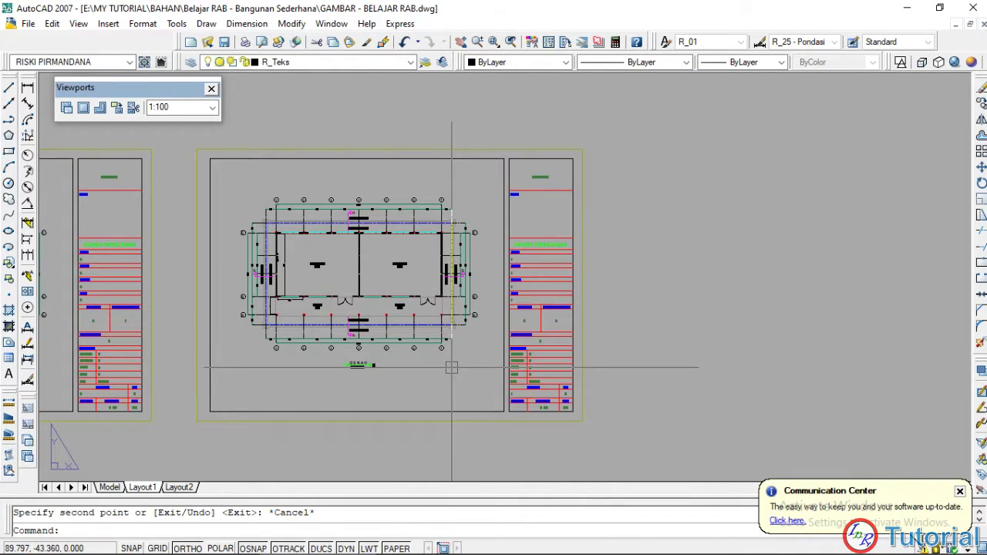
{"action": "double_click", "coordinate": [451, 368]}
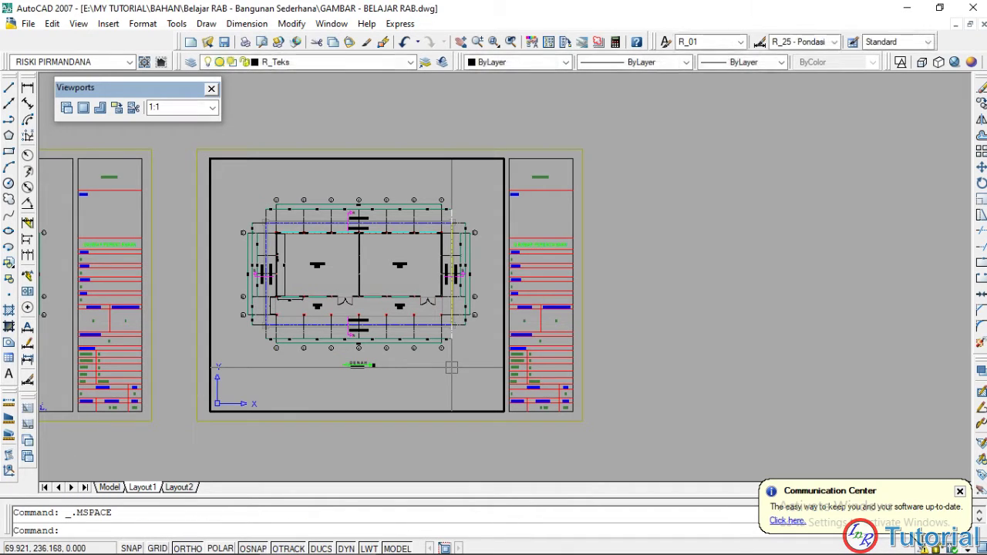
{"action": "scroll", "coordinate": [298, 339], "scroll_direction": "down", "scroll_amount": 10}
{"action": "scroll", "coordinate": [302, 336], "scroll_direction": "down", "scroll_amount": 2}
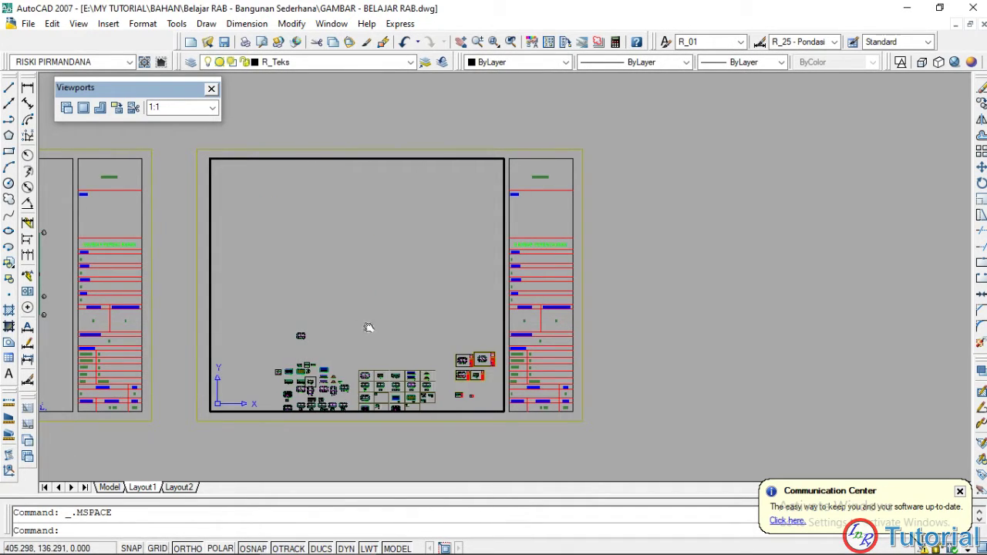
{"action": "middle_click_drag", "start_coordinate": [368, 326], "coordinate": [310, 277]}
{"action": "scroll", "coordinate": [357, 306], "scroll_direction": "up", "scroll_amount": 6}
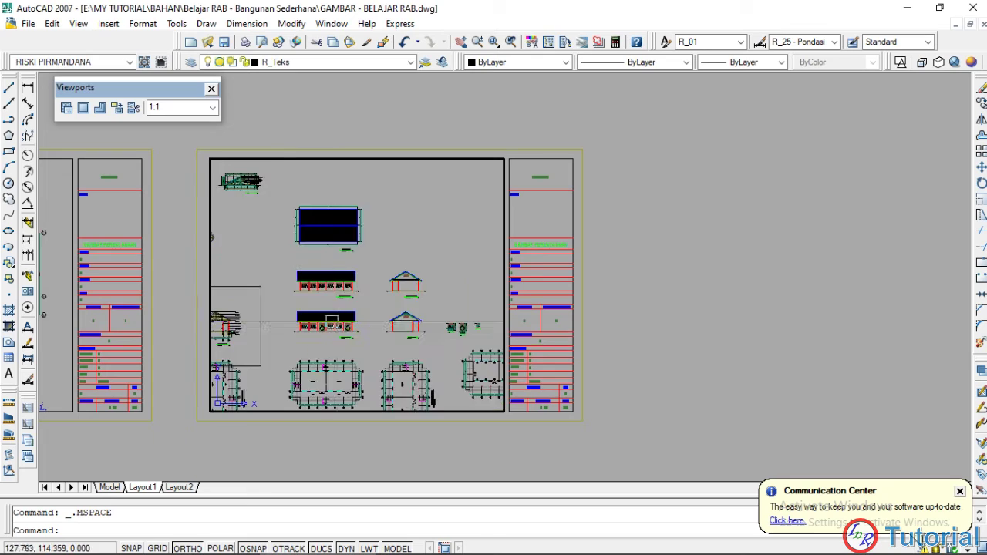
{"action": "mouse_move", "coordinate": [358, 307]}
{"action": "middle_mouse_down"}
{"action": "mouse_move", "coordinate": [469, 308]}
{"action": "mouse_move", "coordinate": [425, 314]}
{"action": "mouse_move", "coordinate": [406, 351]}
{"action": "middle_mouse_up"}
{"action": "scroll", "coordinate": [416, 378], "scroll_direction": "up", "scroll_amount": 2}
{"action": "scroll", "coordinate": [376, 318], "scroll_direction": "down", "scroll_amount": 4}
{"action": "scroll", "coordinate": [360, 297], "scroll_direction": "up", "scroll_amount": 3}
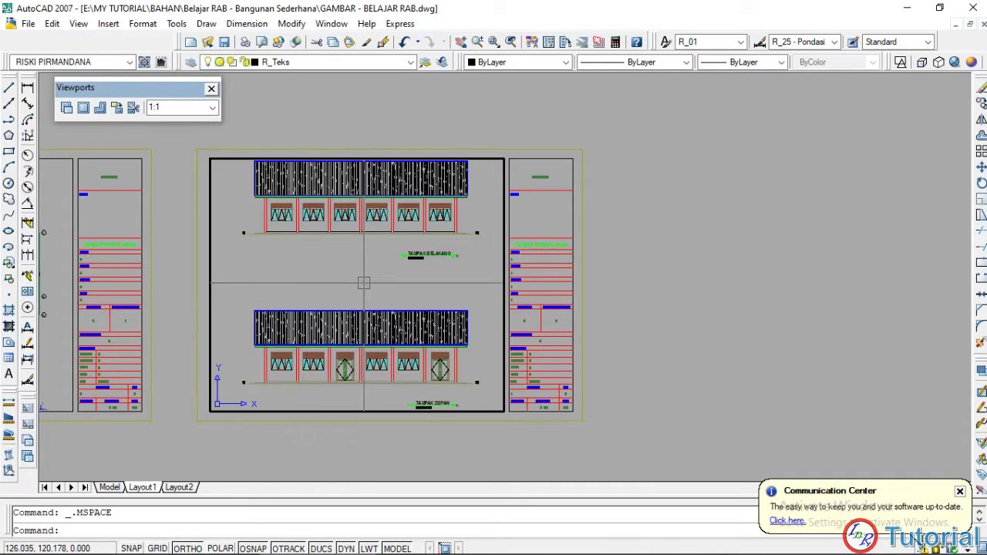
{"action": "mouse_move", "coordinate": [363, 283]}
{"action": "middle_mouse_down"}
{"action": "mouse_move", "coordinate": [378, 309]}
{"action": "mouse_move", "coordinate": [357, 292]}
{"action": "middle_mouse_up"}
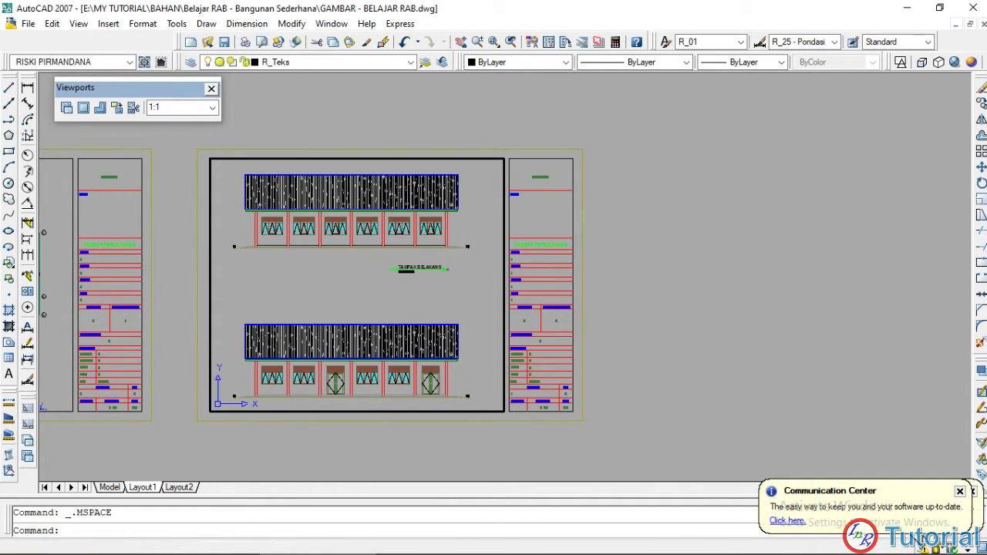
- Set the copied viewport's scale to 1:1, centre both elevations within its frame, and return to paper space
{"action": "left_click", "coordinate": [212, 109]}
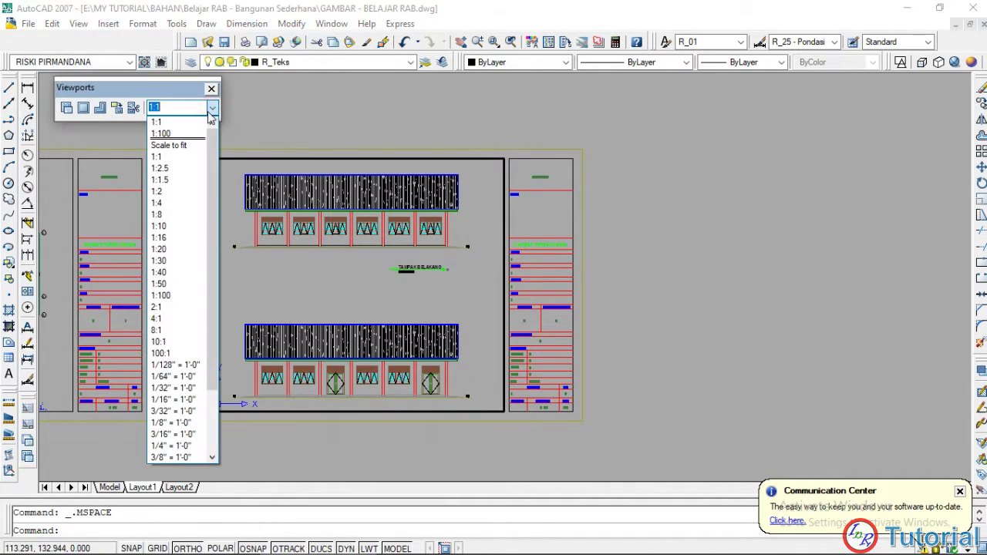
{"action": "left_click", "coordinate": [185, 158]}
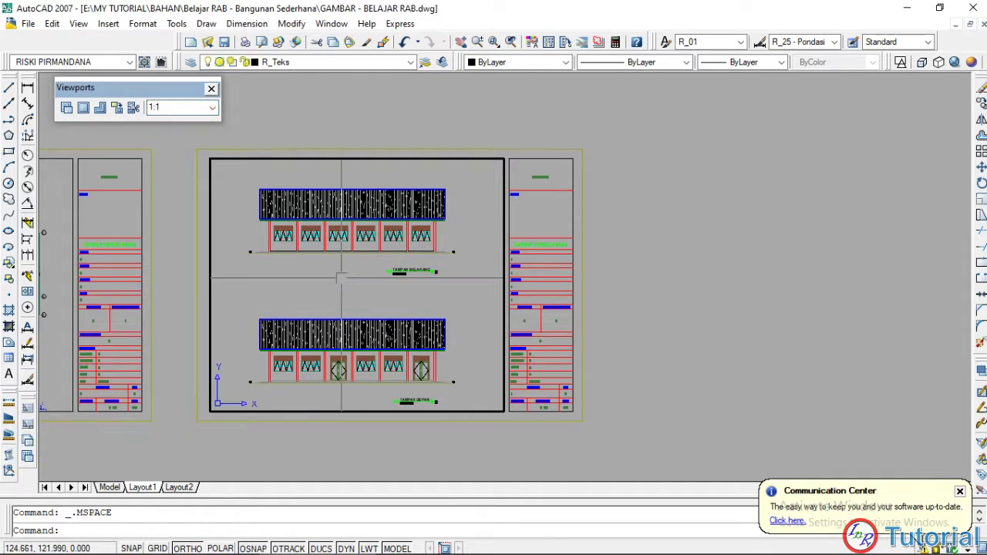
{"action": "mouse_move", "coordinate": [335, 277]}
{"action": "middle_mouse_down"}
{"action": "mouse_move", "coordinate": [394, 287]}
{"action": "mouse_move", "coordinate": [271, 306]}
{"action": "mouse_move", "coordinate": [396, 306]}
{"action": "mouse_move", "coordinate": [430, 364]}
{"action": "mouse_move", "coordinate": [471, 397]}
{"action": "mouse_move", "coordinate": [447, 291]}
{"action": "mouse_move", "coordinate": [300, 300]}
{"action": "mouse_move", "coordinate": [436, 299]}
{"action": "mouse_move", "coordinate": [429, 311]}
{"action": "mouse_move", "coordinate": [302, 323]}
{"action": "mouse_move", "coordinate": [434, 302]}
{"action": "mouse_move", "coordinate": [429, 289]}
{"action": "mouse_move", "coordinate": [431, 298]}
{"action": "middle_mouse_up"}
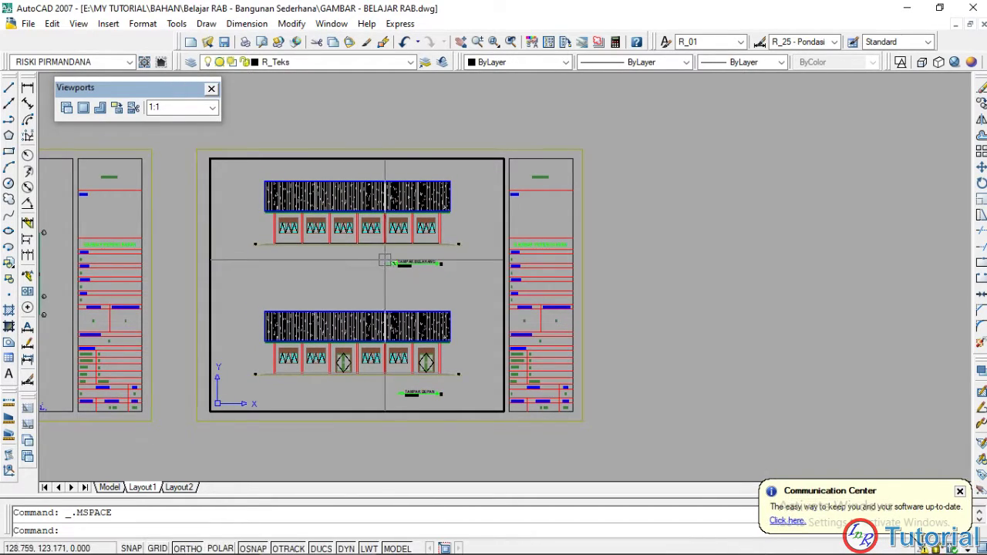
{"action": "double_click", "coordinate": [659, 286]}
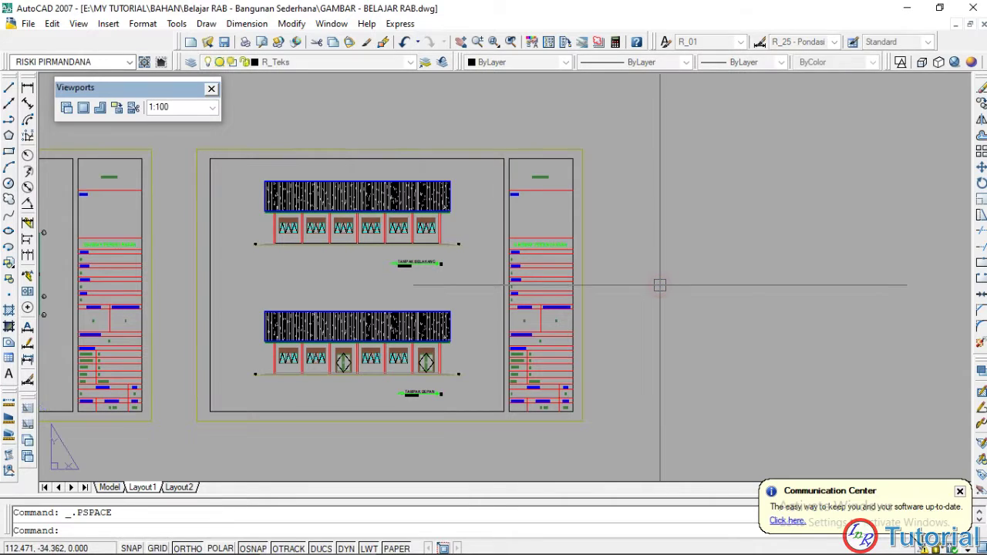
{"action": "scroll", "coordinate": [655, 285], "scroll_direction": "down", "scroll_amount": 5}
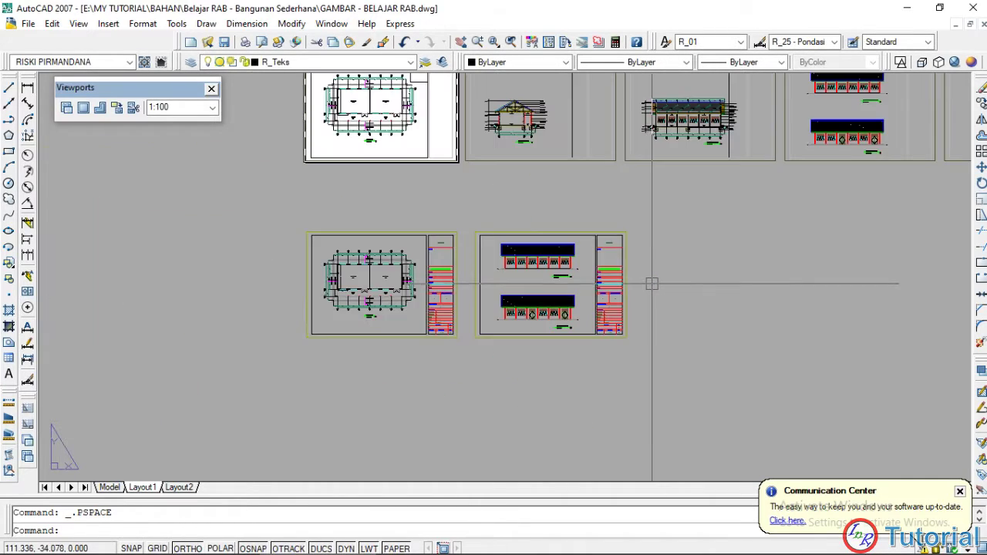
{"action": "middle_click_drag", "start_coordinate": [679, 293], "coordinate": [563, 344]}
{"action": "scroll", "coordinate": [557, 324], "scroll_direction": "up", "scroll_amount": 4}
{"action": "scroll", "coordinate": [557, 324], "scroll_direction": "down", "scroll_amount": 3}
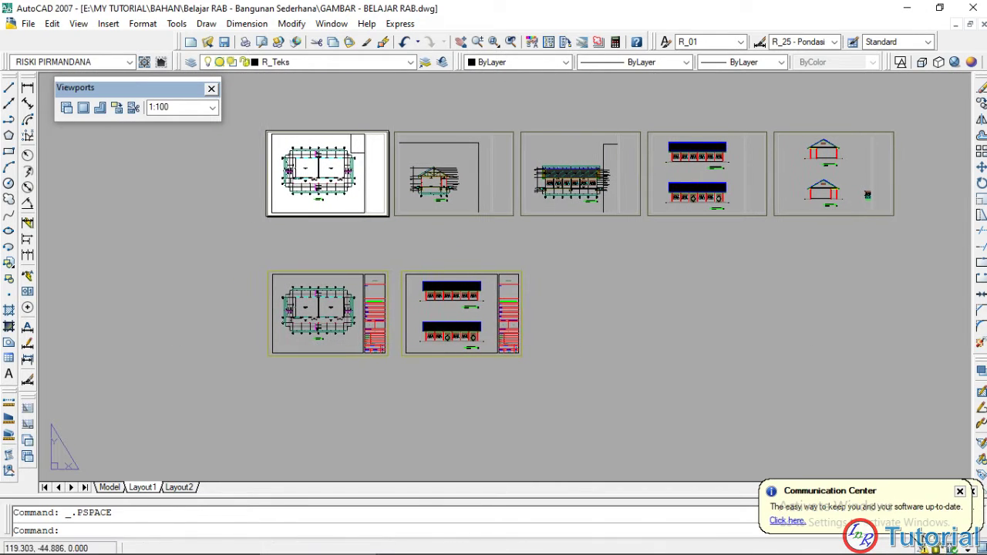
- Copy the DENAH sheet with its viewport, frame and title block straight down, directly below the original sheet
{"action": "scroll", "coordinate": [385, 384], "scroll_direction": "up", "scroll_amount": 3}
{"action": "left_click", "coordinate": [393, 380]}
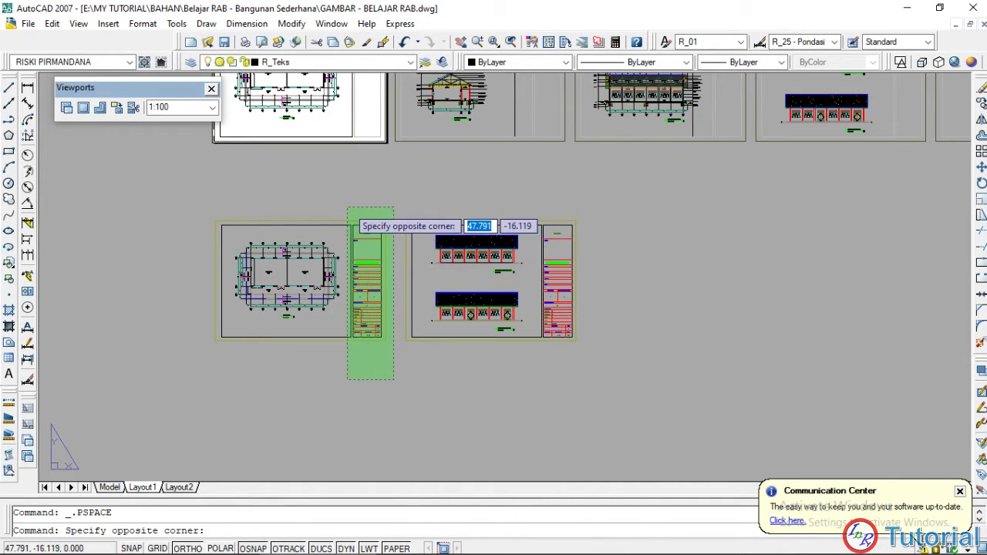
{"action": "left_click", "coordinate": [343, 210]}
{"action": "type", "text": "copy"}
{"action": "key", "text": "Return"}
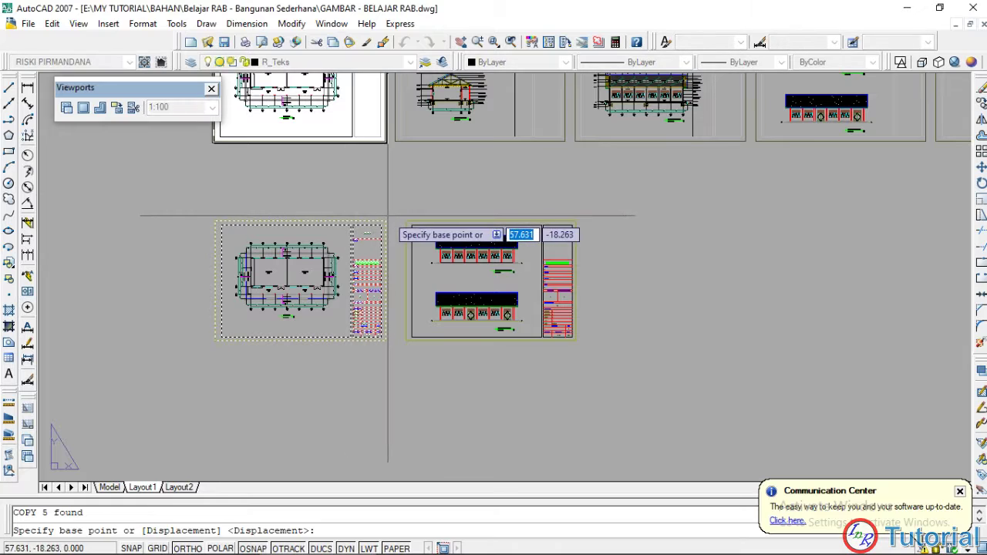
{"action": "left_click", "coordinate": [385, 218]}
{"action": "key", "text": "Return"}
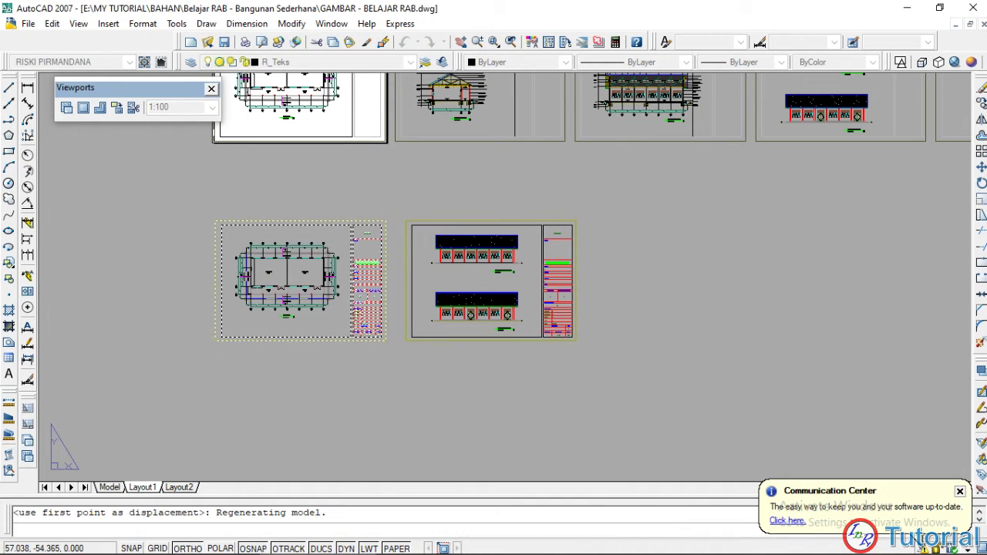
{"action": "key", "text": "Escape"}
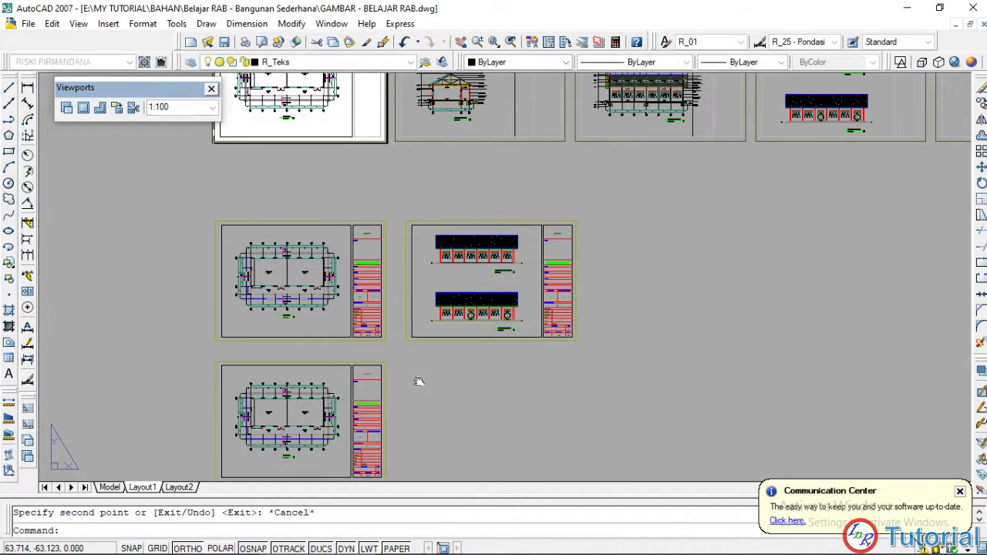
- Copy the lower DENAH sheet horizontally so the duplicate sits directly below the TAMPAK BELAKANG and TAMPAK DEPAN elevation sheet
{"action": "middle_click_drag", "start_coordinate": [419, 380], "coordinate": [424, 298]}
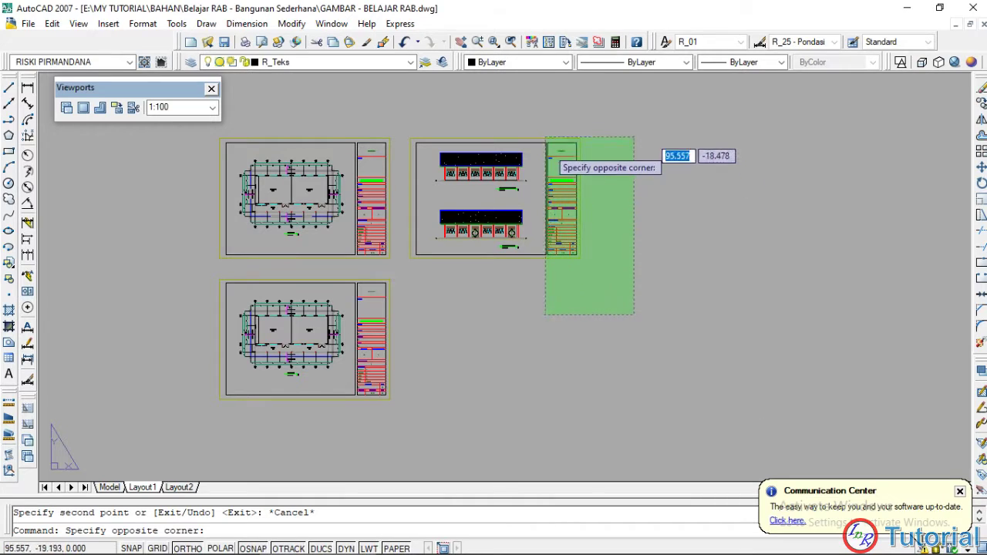
{"action": "left_click", "coordinate": [544, 143]}
{"action": "left_click", "coordinate": [407, 436]}
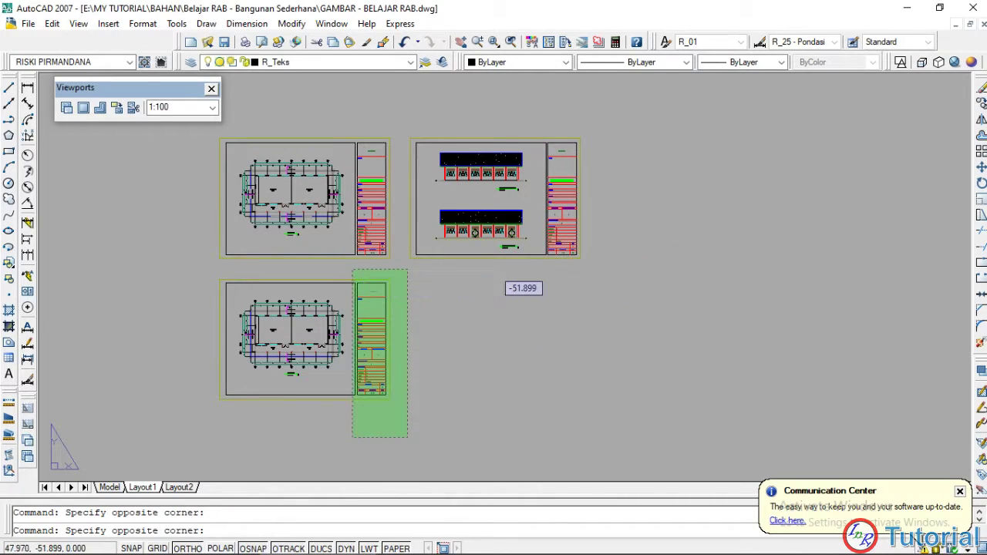
{"action": "left_click", "coordinate": [352, 271]}
{"action": "type", "text": "co"}
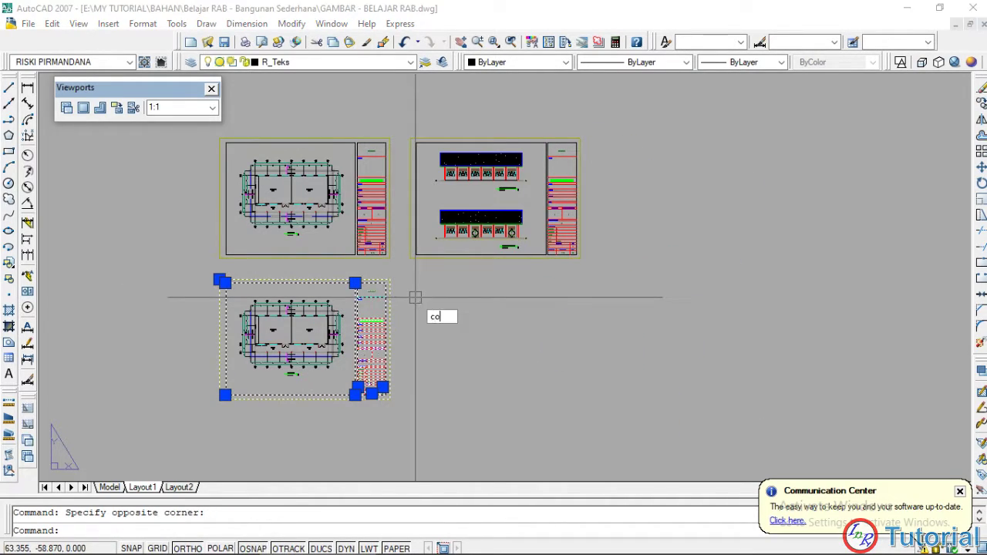
{"action": "key", "text": "Return"}
{"action": "left_click", "coordinate": [219, 259]}
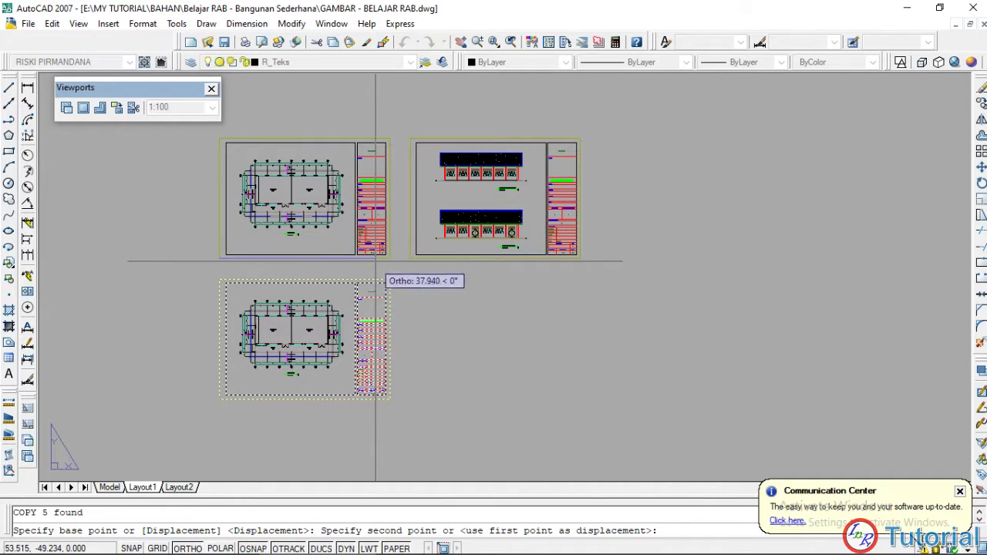
{"action": "left_click", "coordinate": [583, 259]}
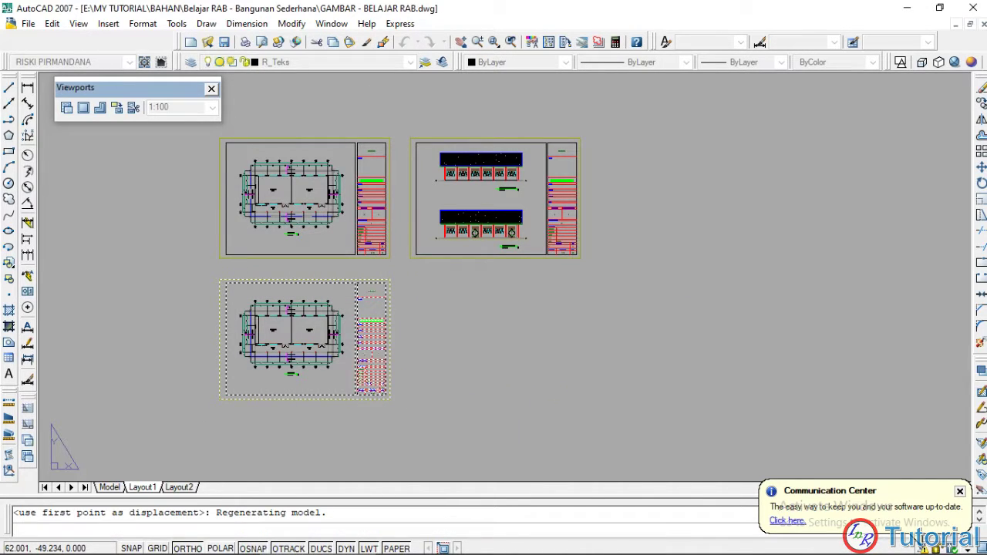
{"action": "key", "text": "Escape"}
- Activate the viewport of the DENAH sheet below the original, set its scale to 1:1.25, and return to paper space
{"action": "scroll", "coordinate": [443, 370], "scroll_direction": "up", "scroll_amount": 5}
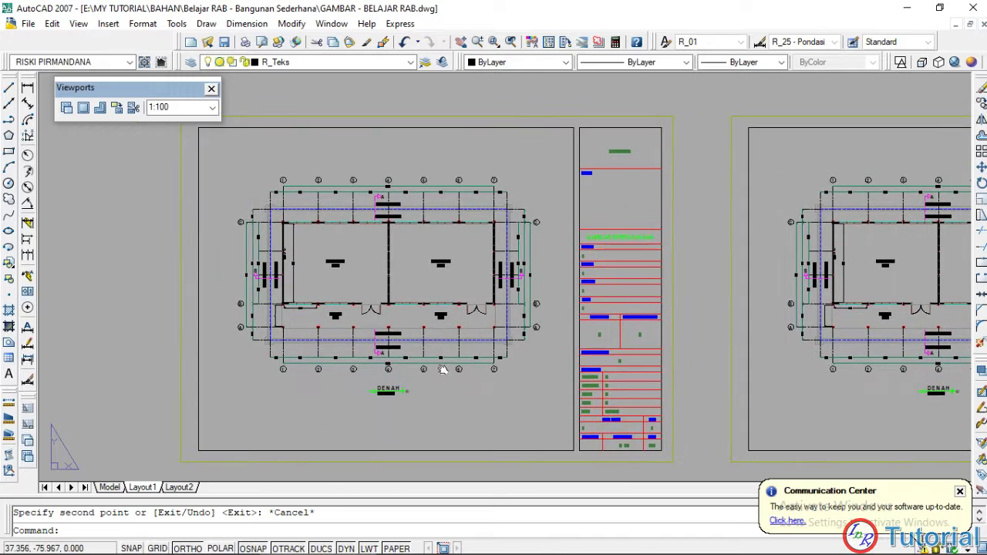
{"action": "scroll", "coordinate": [374, 401], "scroll_direction": "up", "scroll_amount": 8}
{"action": "scroll", "coordinate": [382, 362], "scroll_direction": "down", "scroll_amount": 2}
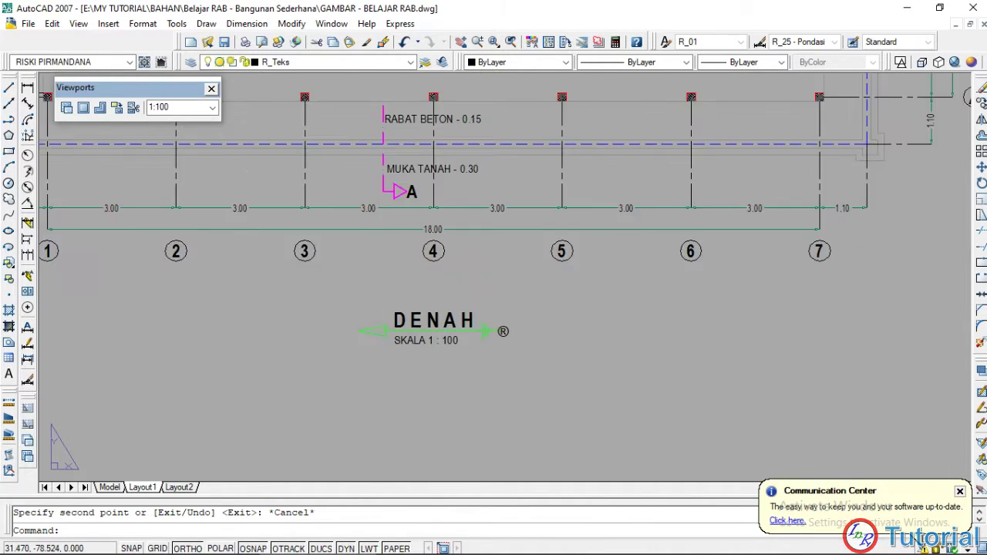
{"action": "scroll", "coordinate": [386, 324], "scroll_direction": "down", "scroll_amount": 6}
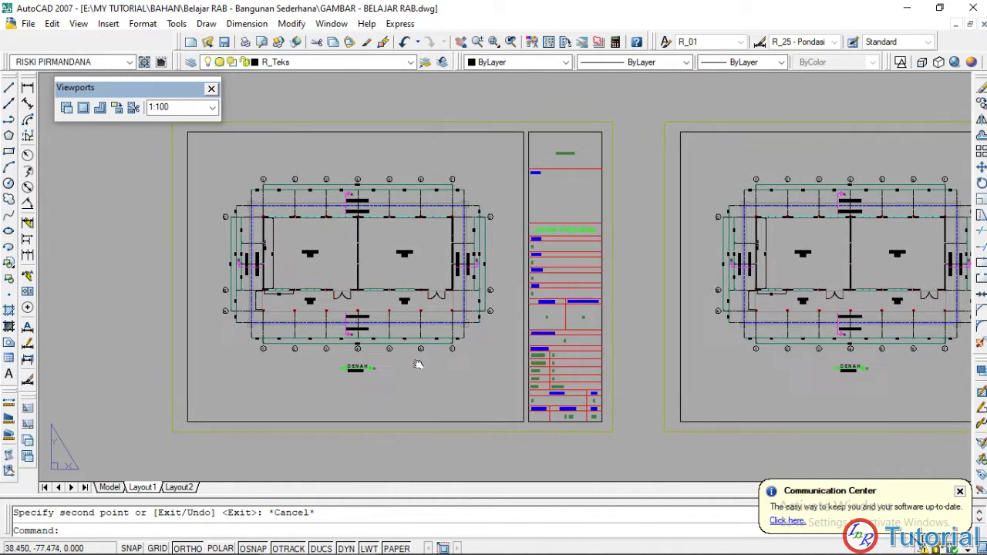
{"action": "middle_click_drag", "start_coordinate": [417, 365], "coordinate": [412, 374]}
{"action": "double_click", "coordinate": [416, 377]}
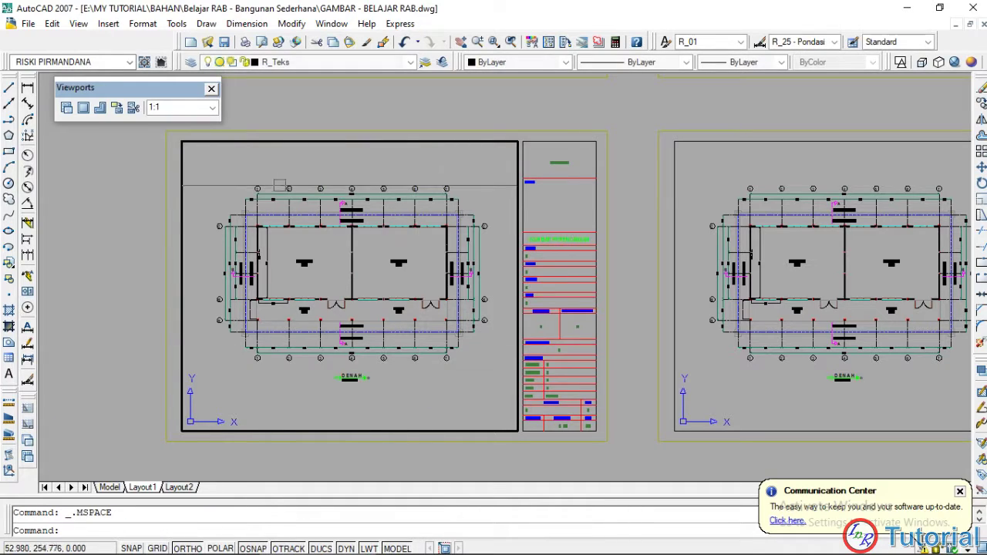
{"action": "left_click", "coordinate": [213, 109]}
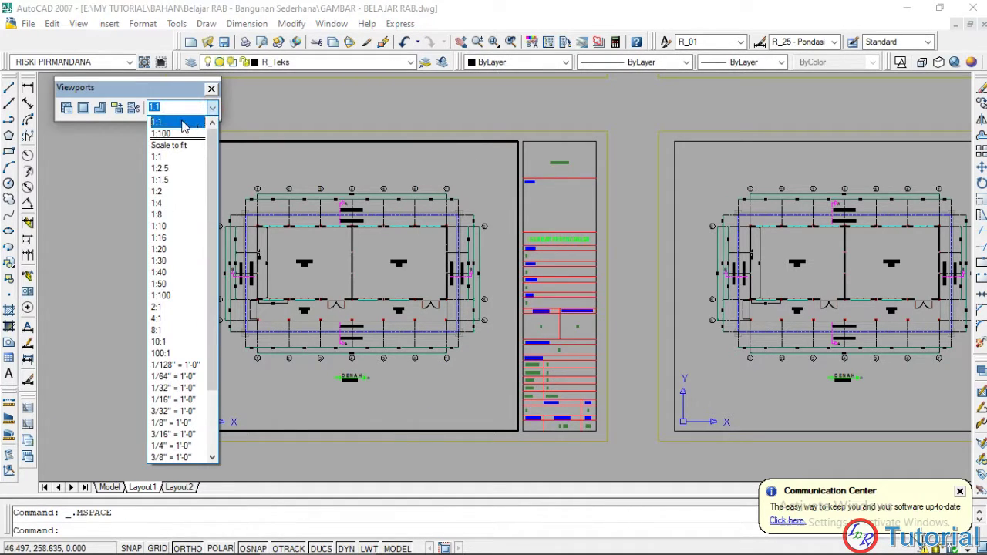
{"action": "left_click", "coordinate": [177, 121]}
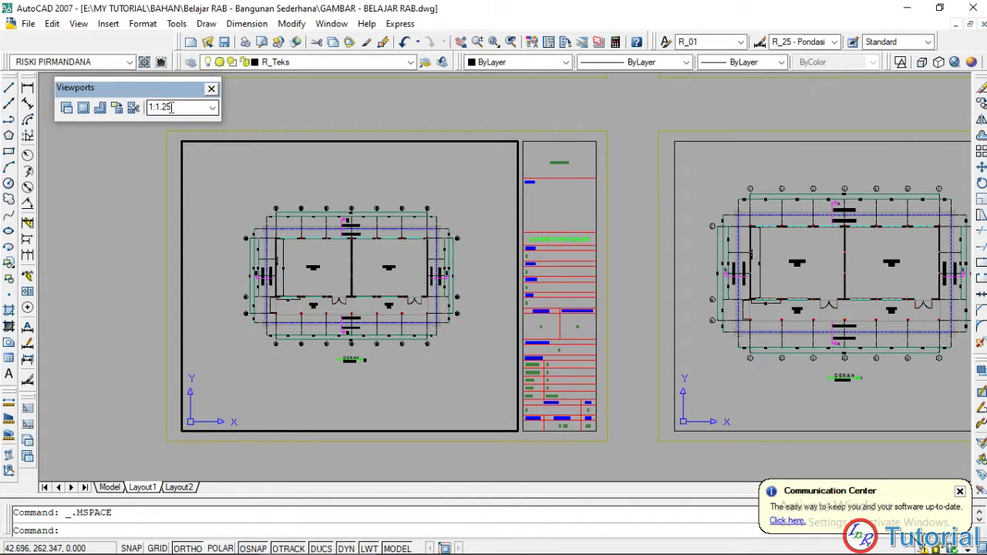
{"action": "double_click", "coordinate": [116, 225]}
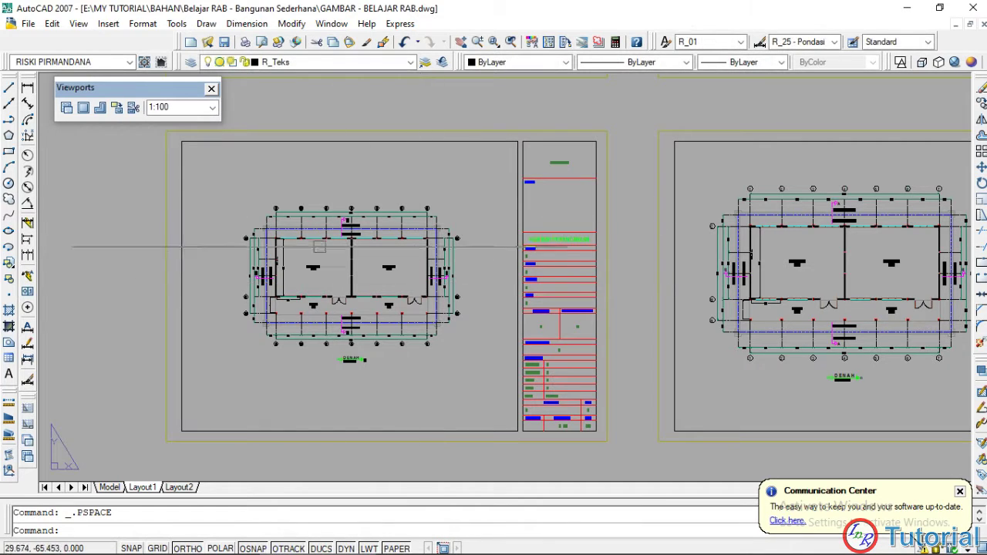
- Inspect the DENAH title and its scale label on the rescaled sheet and compare the plan's size with the neighbouring sheet
{"action": "scroll", "coordinate": [362, 270], "scroll_direction": "up", "scroll_amount": 1}
{"action": "scroll", "coordinate": [354, 308], "scroll_direction": "down", "scroll_amount": 2}
{"action": "scroll", "coordinate": [348, 343], "scroll_direction": "up", "scroll_amount": 7}
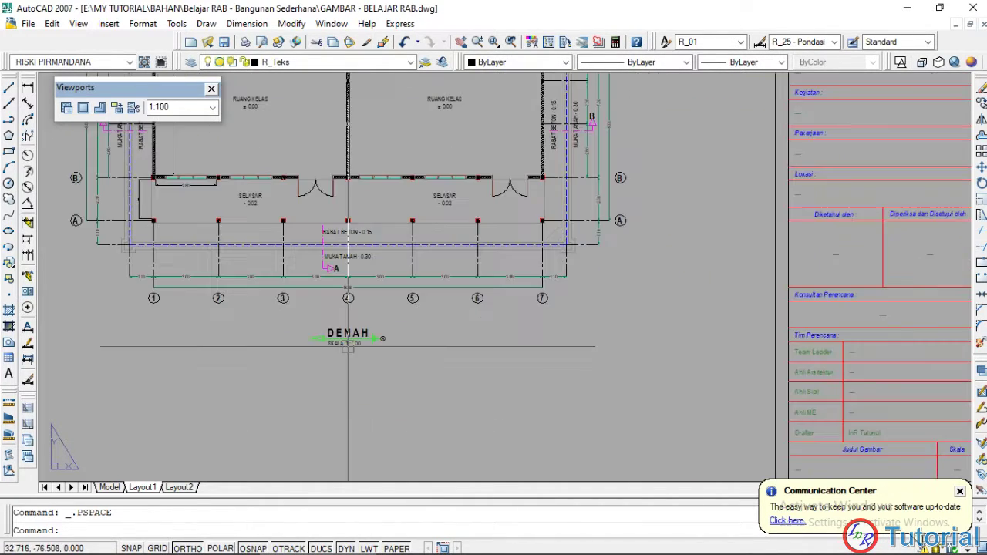
{"action": "scroll", "coordinate": [348, 342], "scroll_direction": "down", "scroll_amount": 5}
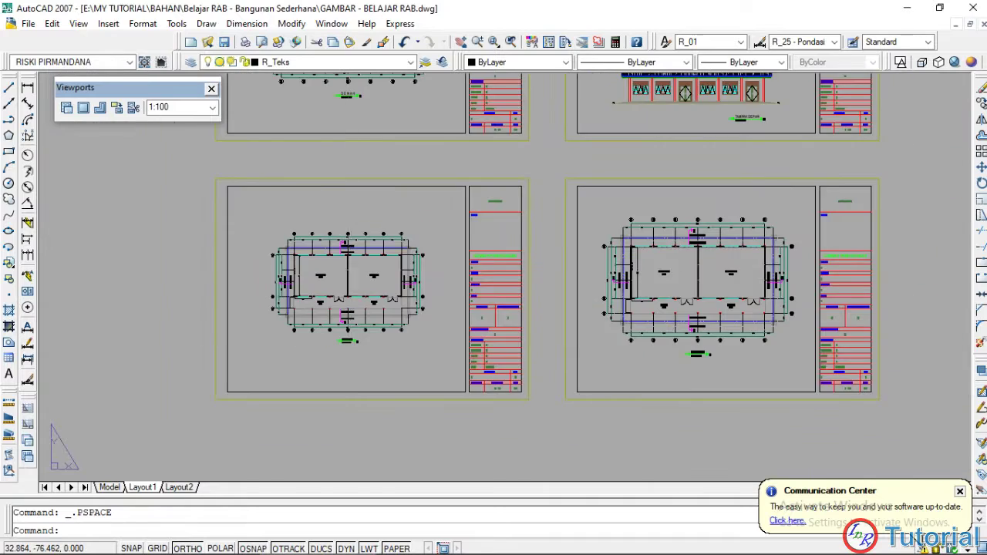
{"action": "scroll", "coordinate": [330, 314], "scroll_direction": "up", "scroll_amount": 6}
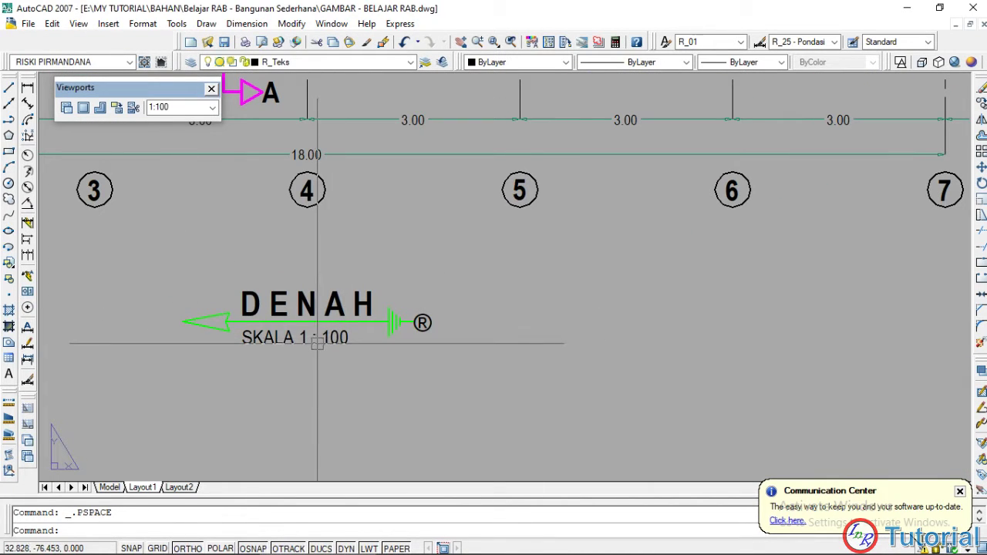
{"action": "scroll", "coordinate": [339, 342], "scroll_direction": "down", "scroll_amount": 8}
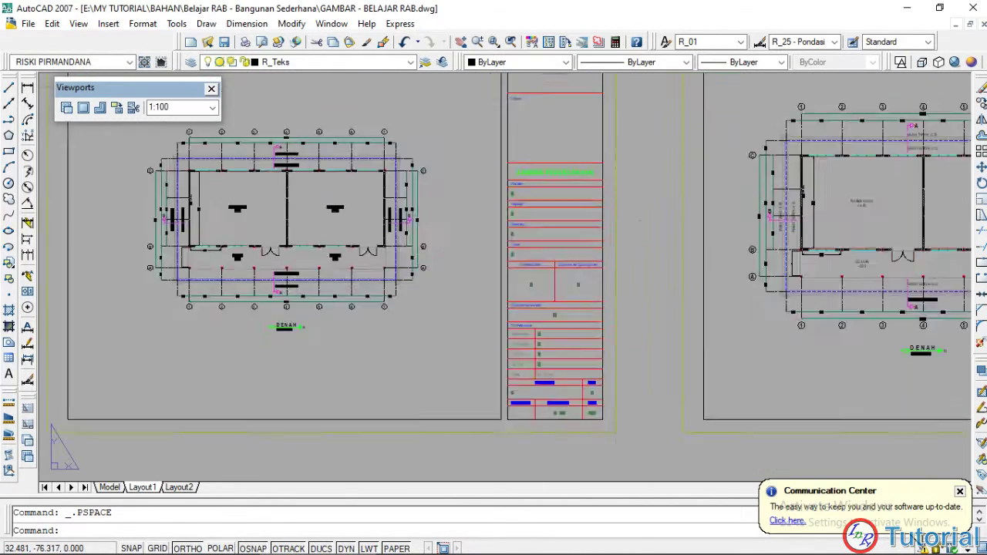
- Activate the DENAH viewport below the elevation sheet, set its scale to 1:1.5, and return to paper space
{"action": "middle_click_drag", "start_coordinate": [639, 292], "coordinate": [404, 287]}
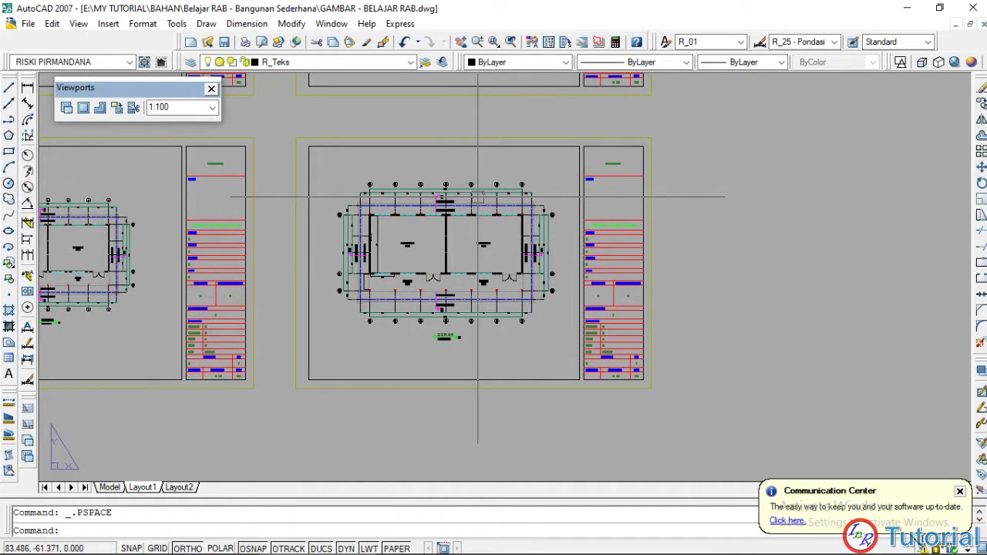
{"action": "scroll", "coordinate": [478, 196], "scroll_direction": "down", "scroll_amount": 4}
{"action": "scroll", "coordinate": [586, 285], "scroll_direction": "up", "scroll_amount": 3}
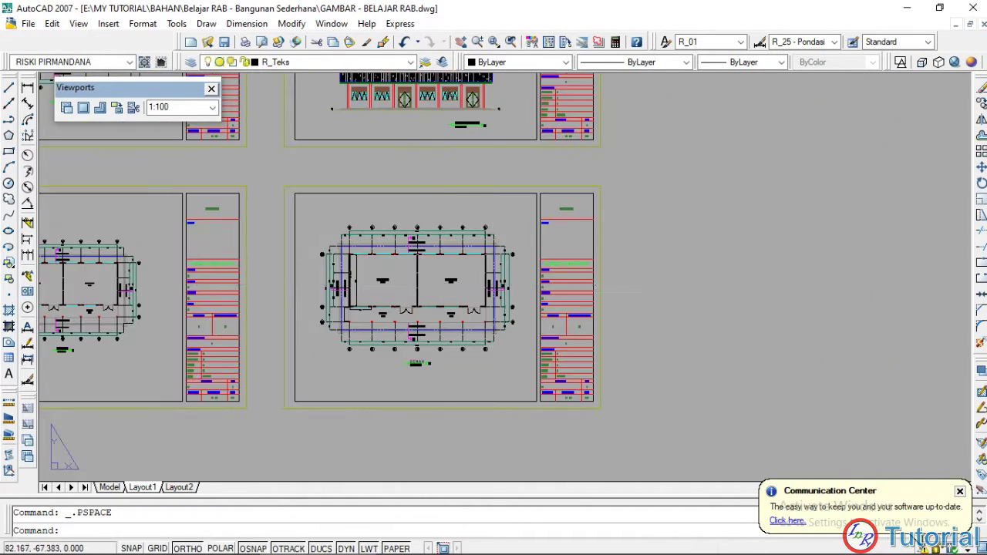
{"action": "scroll", "coordinate": [426, 286], "scroll_direction": "up", "scroll_amount": 2}
{"action": "double_click", "coordinate": [431, 286]}
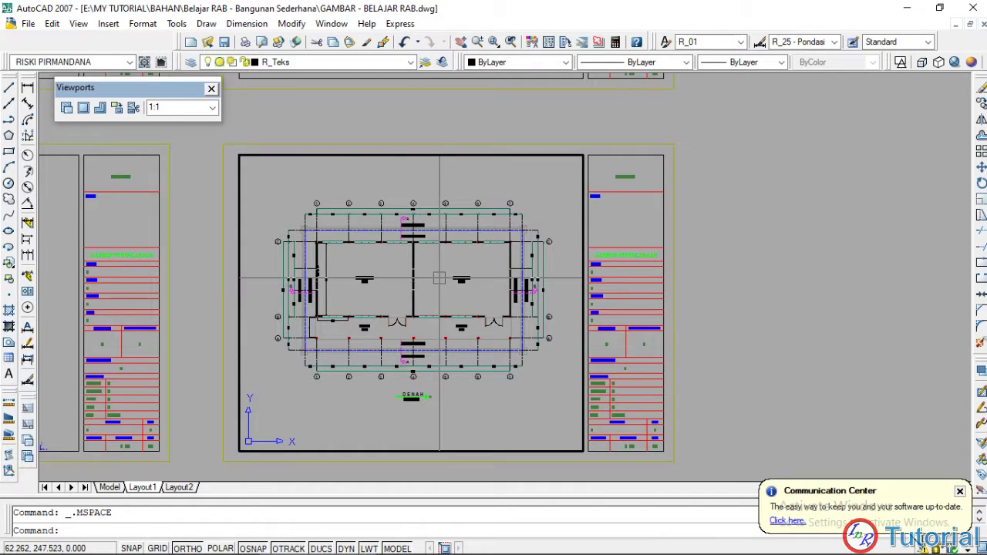
{"action": "left_click", "coordinate": [158, 107]}
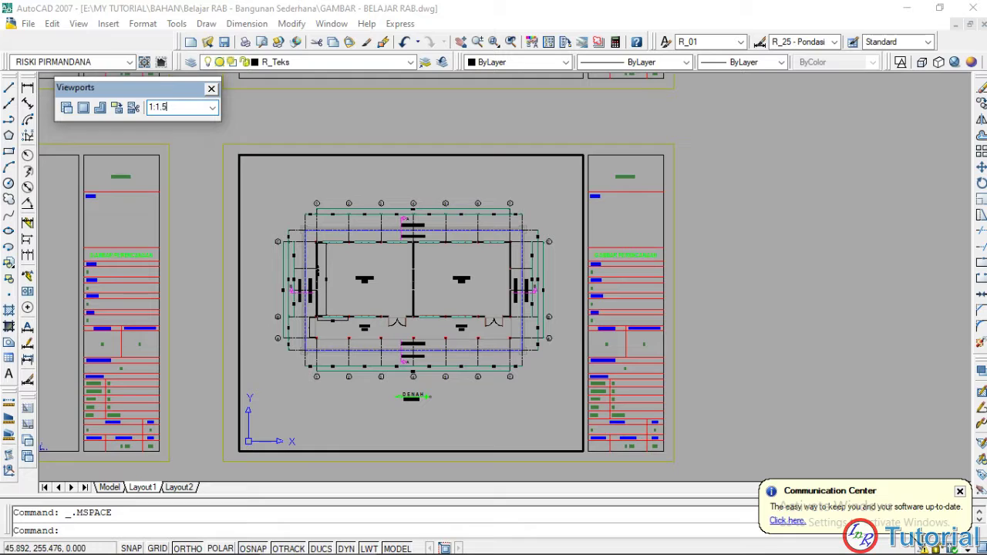
{"action": "type", "text": "1:1.5"}
{"action": "key", "text": "Return"}
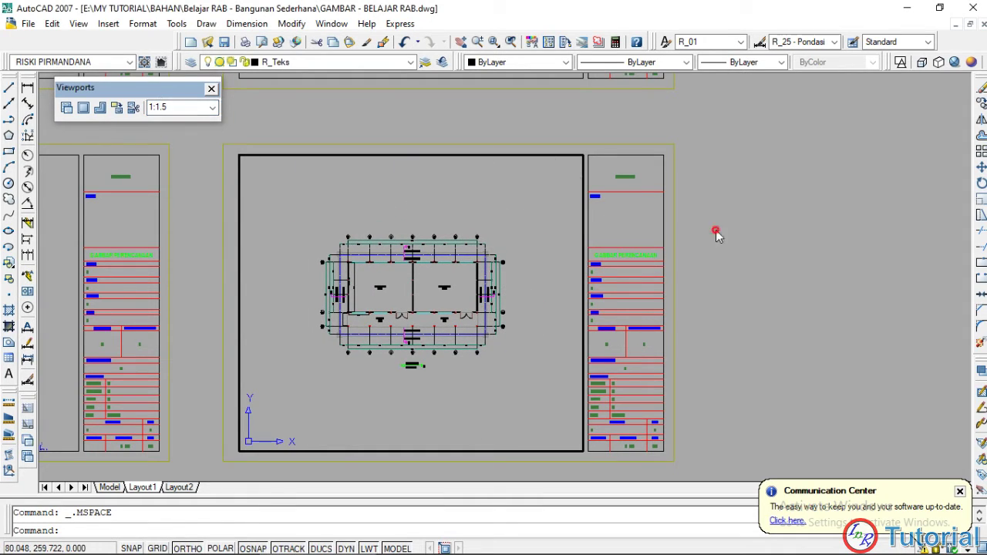
{"action": "double_click", "coordinate": [716, 230]}
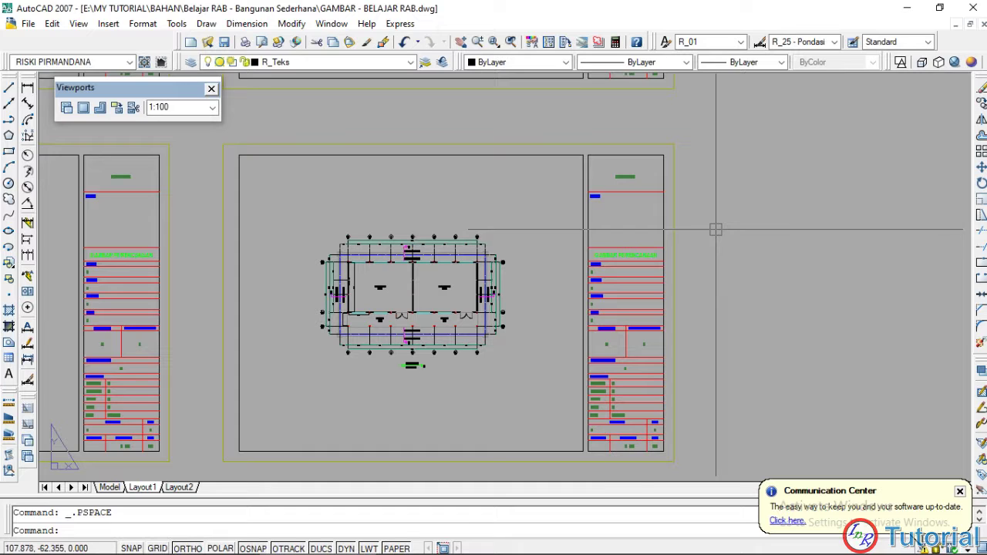
{"action": "scroll", "coordinate": [717, 230], "scroll_direction": "down", "scroll_amount": 2}
{"action": "key", "text": "Escape"}
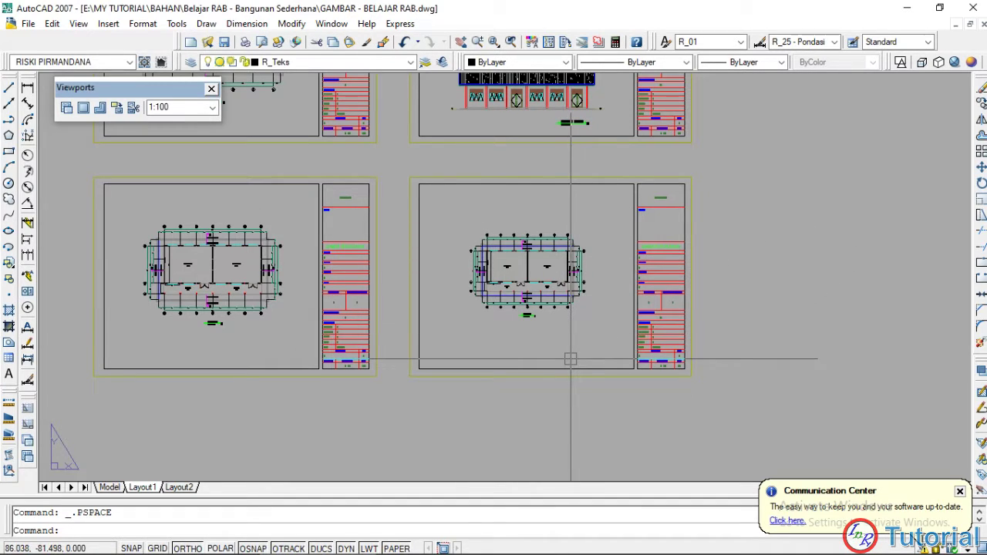
- Review the available viewport scales in paper space, entering 1:1.25 and 1:1 as examples with no viewport active
{"action": "scroll", "coordinate": [551, 359], "scroll_direction": "down", "scroll_amount": 4}
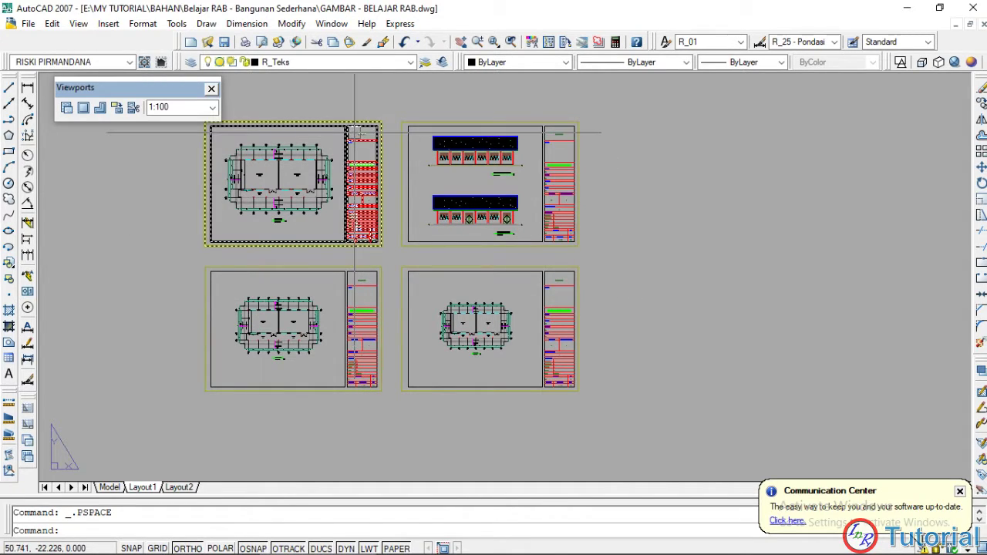
{"action": "middle_click_drag", "start_coordinate": [518, 335], "coordinate": [495, 327]}
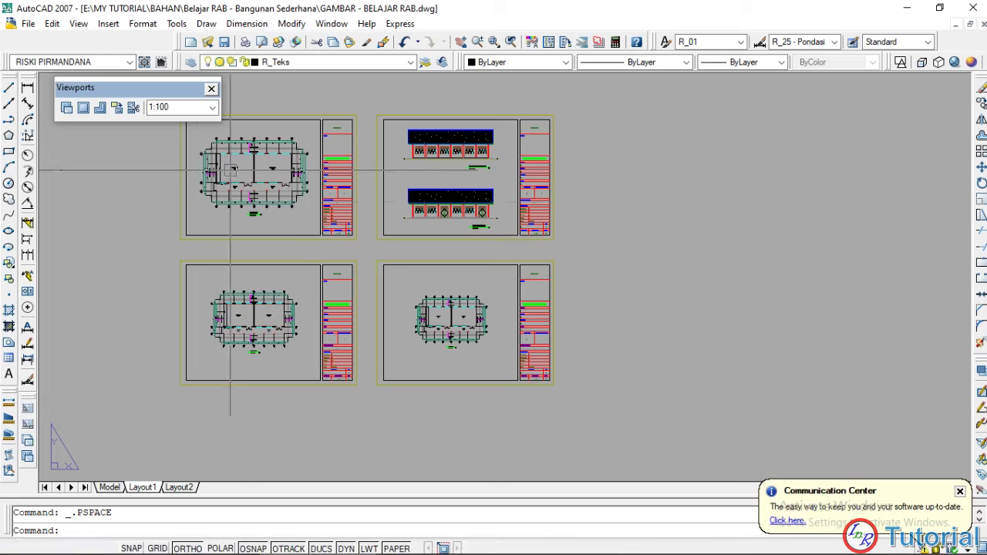
{"action": "left_click", "coordinate": [213, 109]}
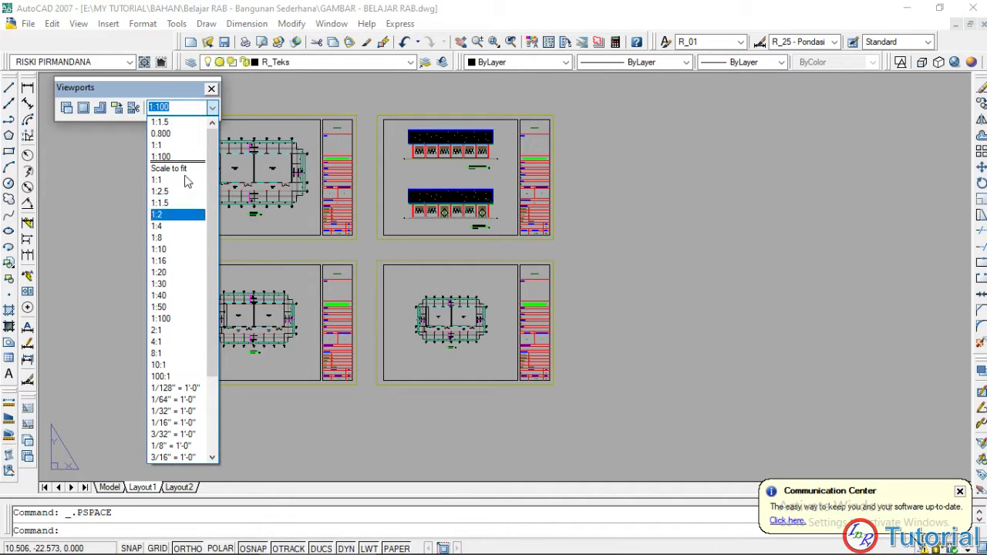
{"action": "left_click", "coordinate": [214, 109]}
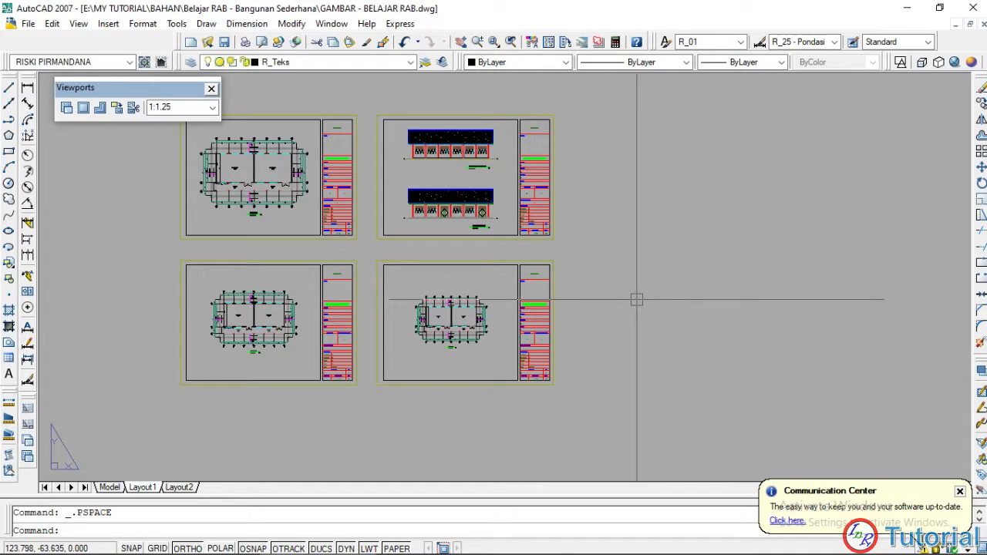
{"action": "left_click", "coordinate": [212, 107]}
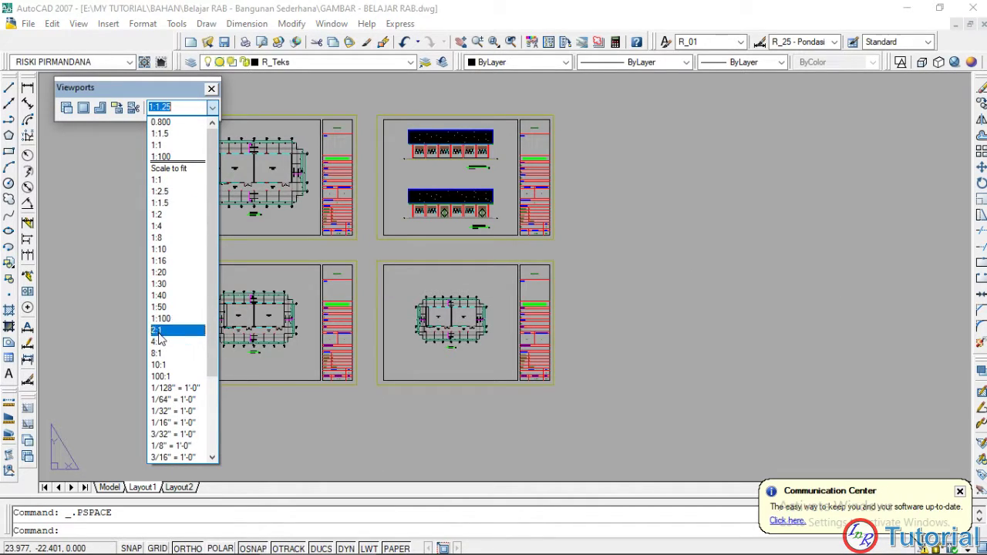
{"action": "left_click", "coordinate": [213, 108]}
- Copy the 1:1.25 and 1:1.5 DENAH sheets with their viewports and title blocks to form another row directly below them
{"action": "middle_click_drag", "start_coordinate": [616, 320], "coordinate": [640, 284]}
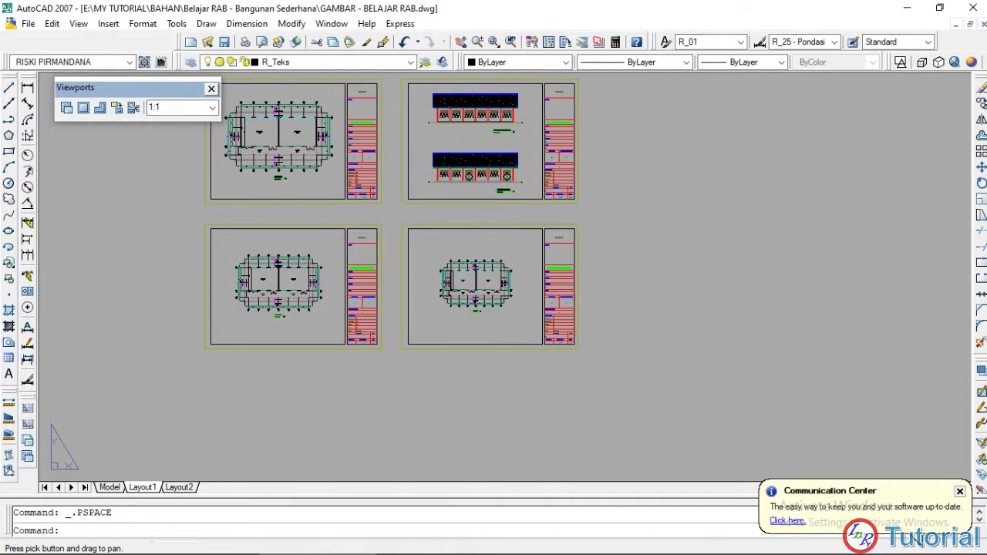
{"action": "left_click", "coordinate": [625, 367]}
{"action": "left_click", "coordinate": [209, 214]}
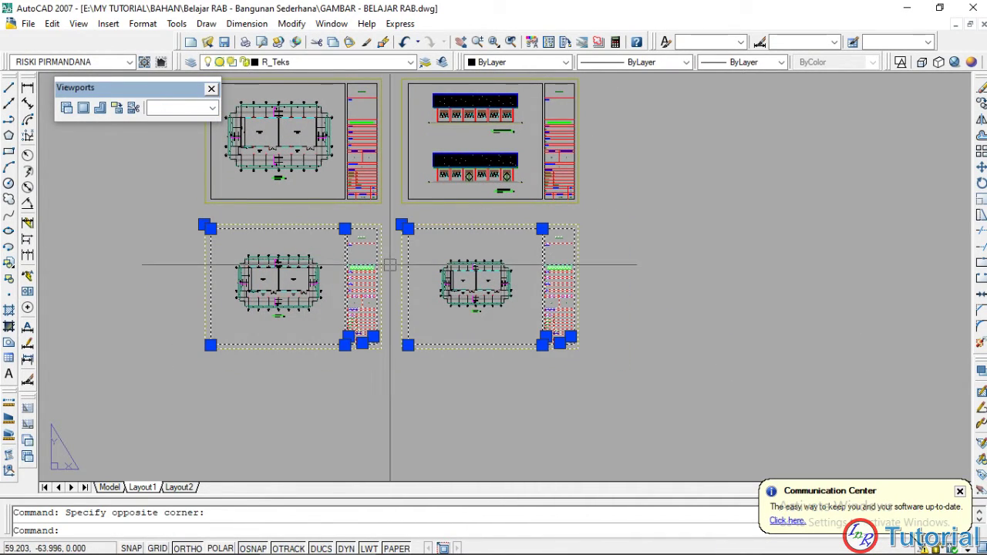
{"action": "type", "text": "co"}
{"action": "key", "text": "Return"}
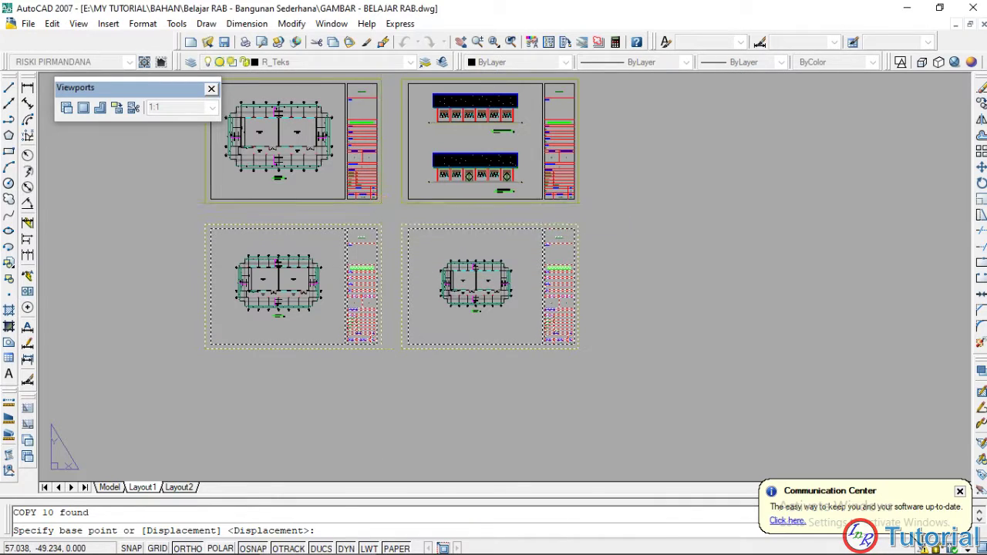
{"action": "left_click", "coordinate": [381, 204]}
{"action": "left_click", "coordinate": [381, 349]}
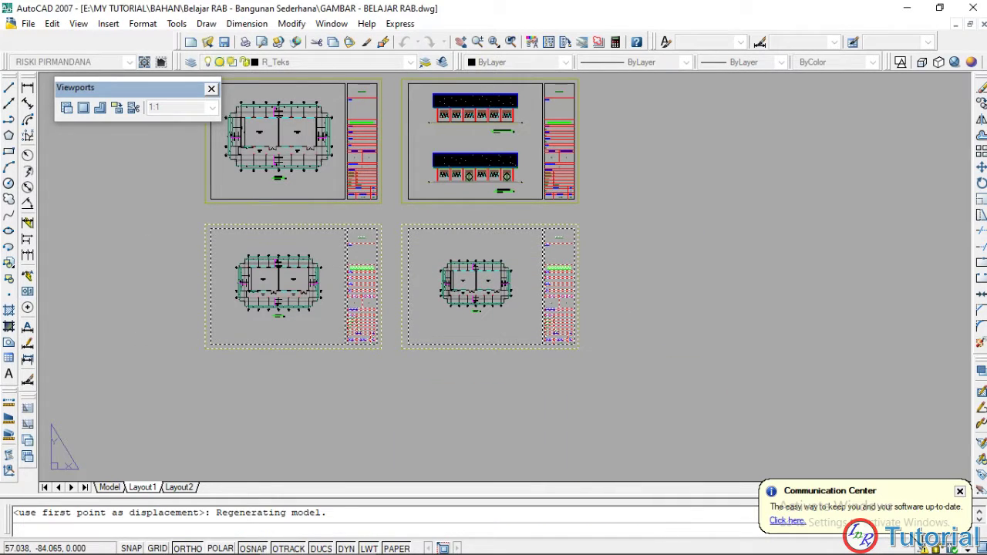
{"action": "key", "text": "Escape"}
{"action": "middle_click_drag", "start_coordinate": [317, 417], "coordinate": [428, 287]}
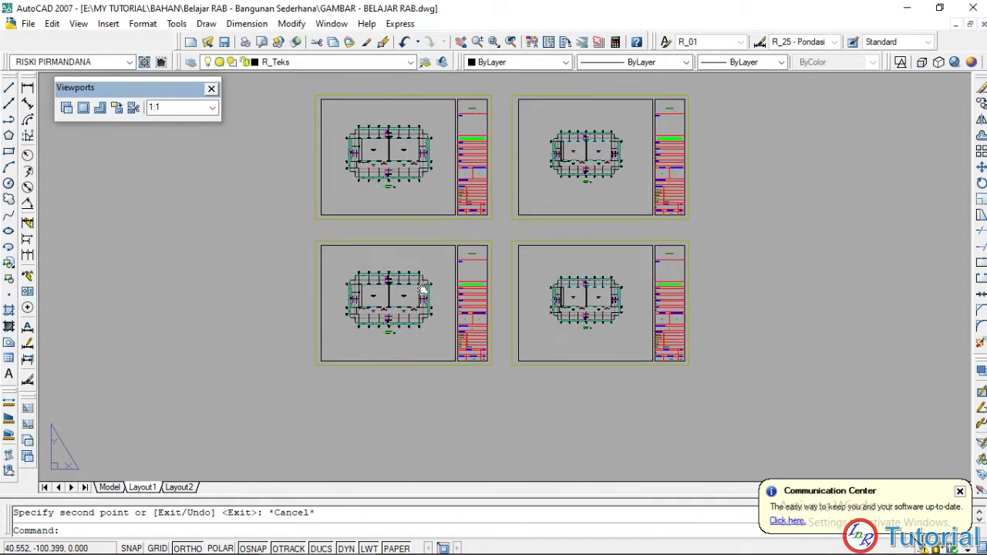
- Activate the viewport of the copied 1:1.25 sheet and frame the DETAIL KUDA-KUDA KD1 drawing in it
{"action": "double_click", "coordinate": [416, 330]}
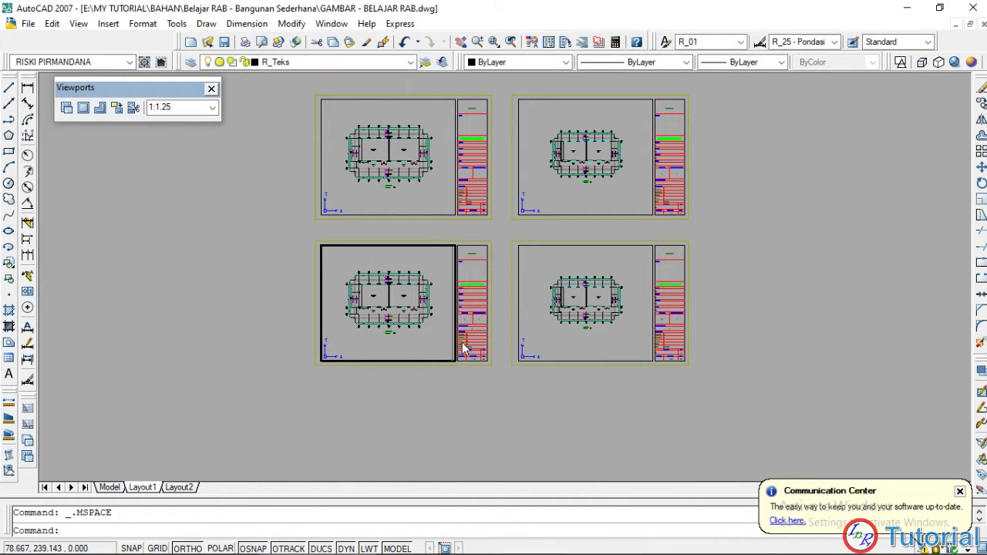
{"action": "double_click", "coordinate": [469, 388]}
{"action": "scroll", "coordinate": [443, 301], "scroll_direction": "up", "scroll_amount": 5}
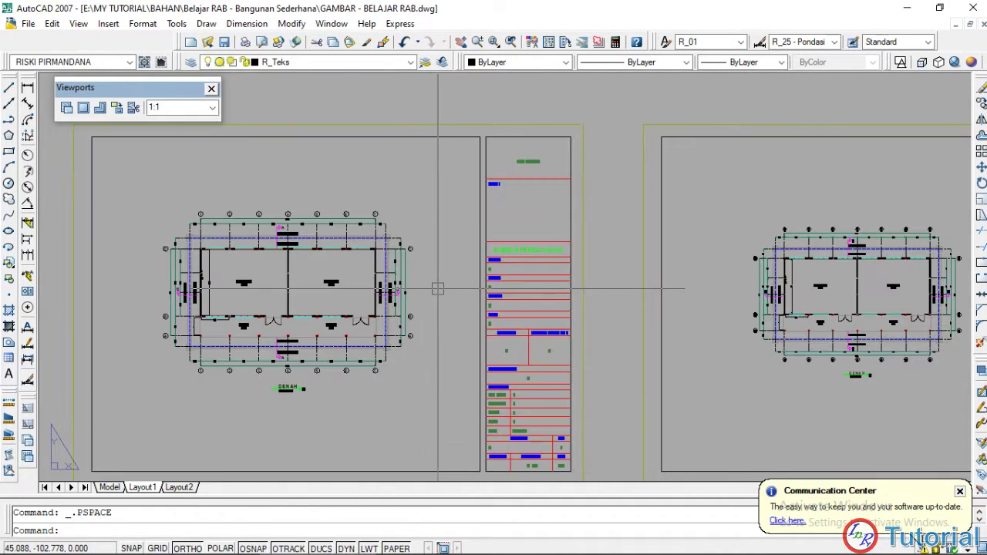
{"action": "middle_click_drag", "start_coordinate": [445, 296], "coordinate": [455, 264]}
{"action": "double_click", "coordinate": [455, 273]}
{"action": "left_click", "coordinate": [454, 275]}
{"action": "scroll", "coordinate": [364, 276], "scroll_direction": "down", "scroll_amount": 8}
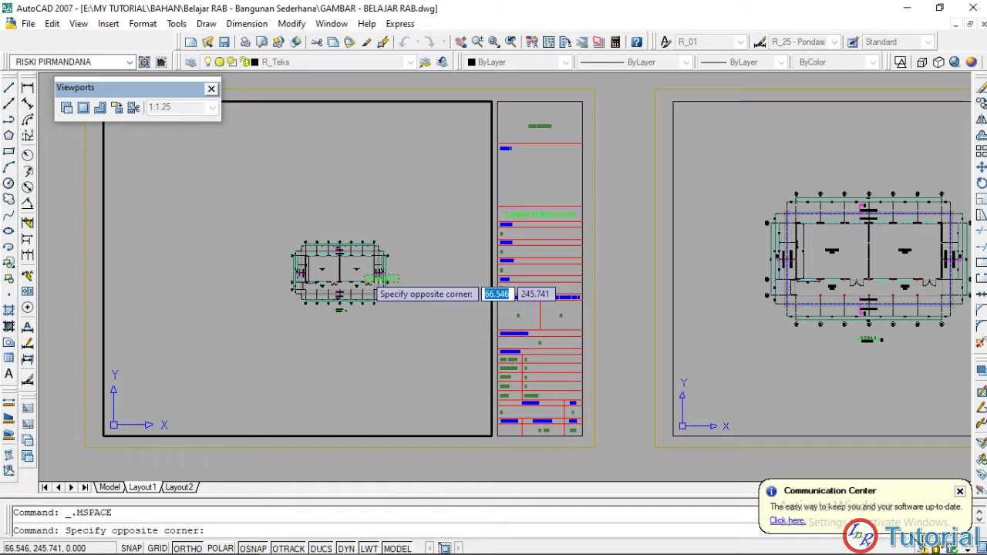
{"action": "key", "text": "Escape"}
{"action": "scroll", "coordinate": [369, 403], "scroll_direction": "up", "scroll_amount": 8}
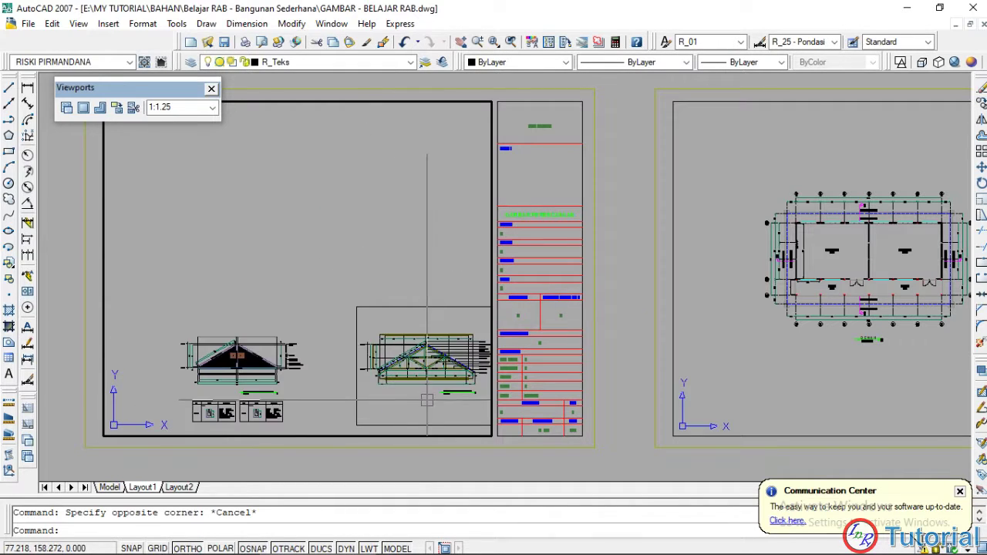
{"action": "mouse_move", "coordinate": [427, 394]}
{"action": "middle_mouse_down"}
{"action": "mouse_move", "coordinate": [260, 342]}
{"action": "mouse_move", "coordinate": [360, 309]}
{"action": "mouse_move", "coordinate": [348, 287]}
{"action": "middle_mouse_up"}
{"action": "scroll", "coordinate": [275, 319], "scroll_direction": "up", "scroll_amount": 5}
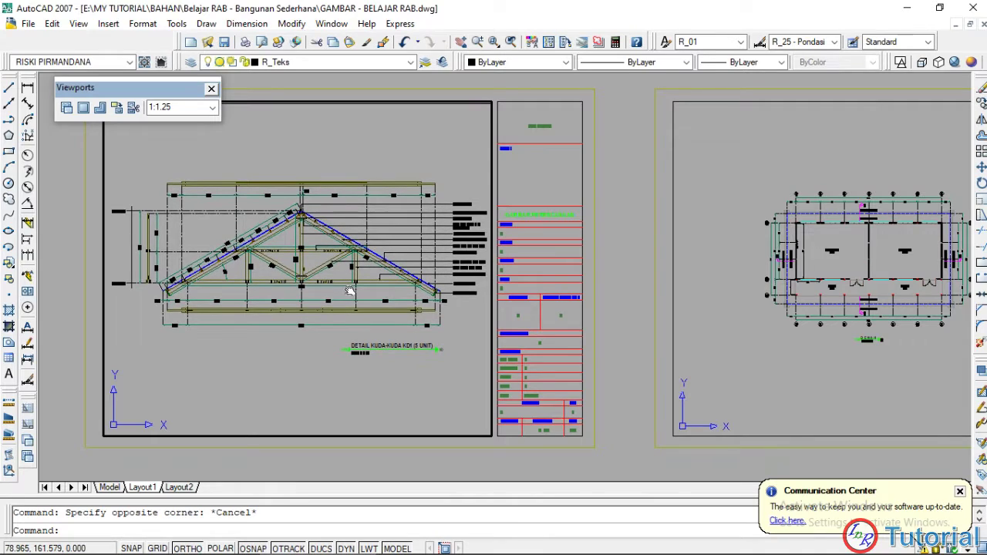
- Set the scale of the KUDA-KUDA detail viewport to 2:1 and return to paper space
{"action": "left_click", "coordinate": [212, 107]}
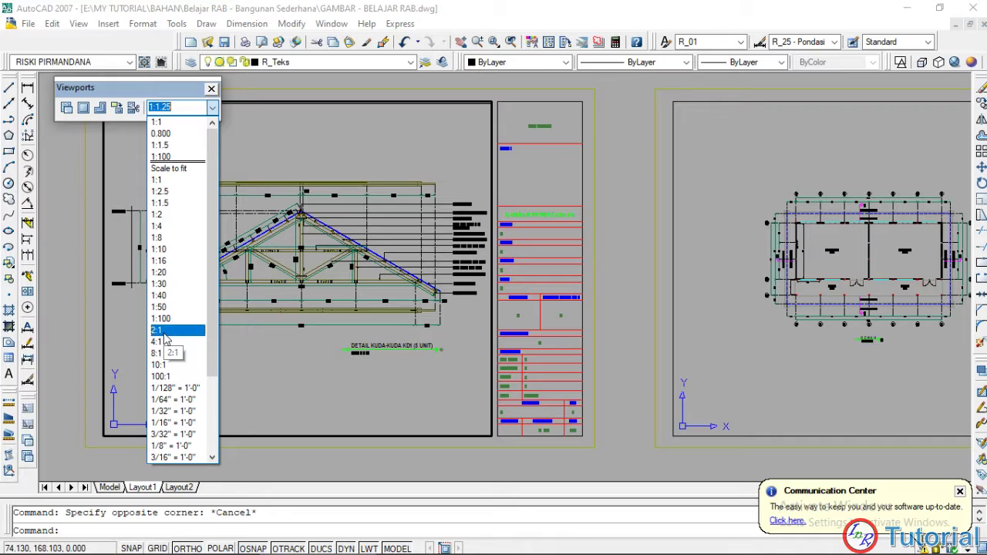
{"action": "left_click", "coordinate": [163, 332]}
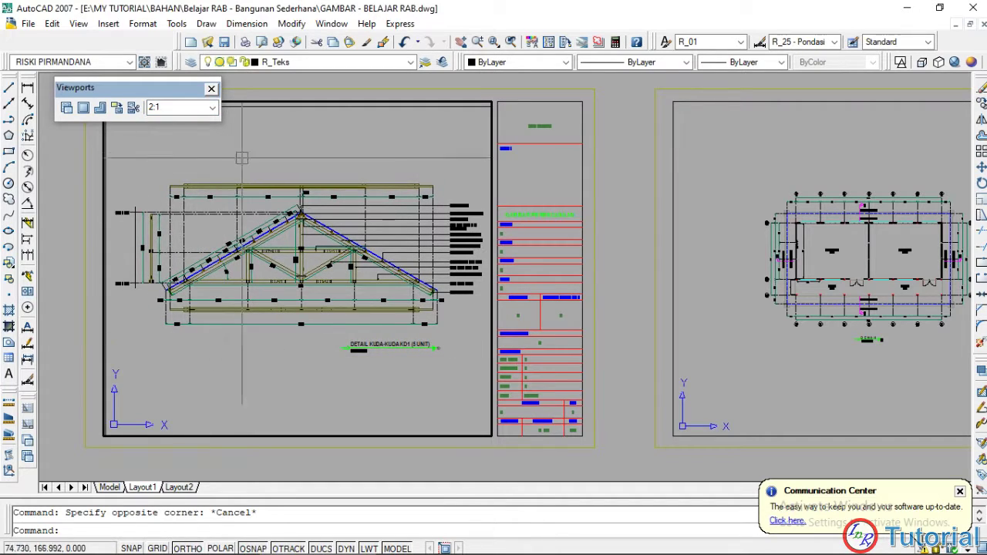
{"action": "double_click", "coordinate": [627, 242]}
- Activate the viewport of the copied 1:1.5 sheet and frame the DETAIL PONDASI BATU KALI drawing in it
{"action": "scroll", "coordinate": [292, 200], "scroll_direction": "down", "scroll_amount": 4}
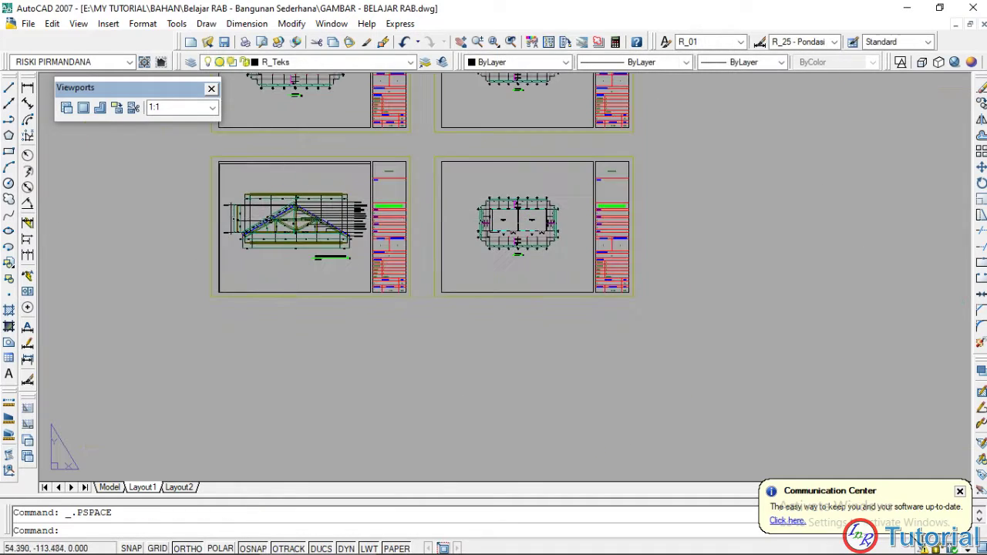
{"action": "scroll", "coordinate": [434, 215], "scroll_direction": "up", "scroll_amount": 3}
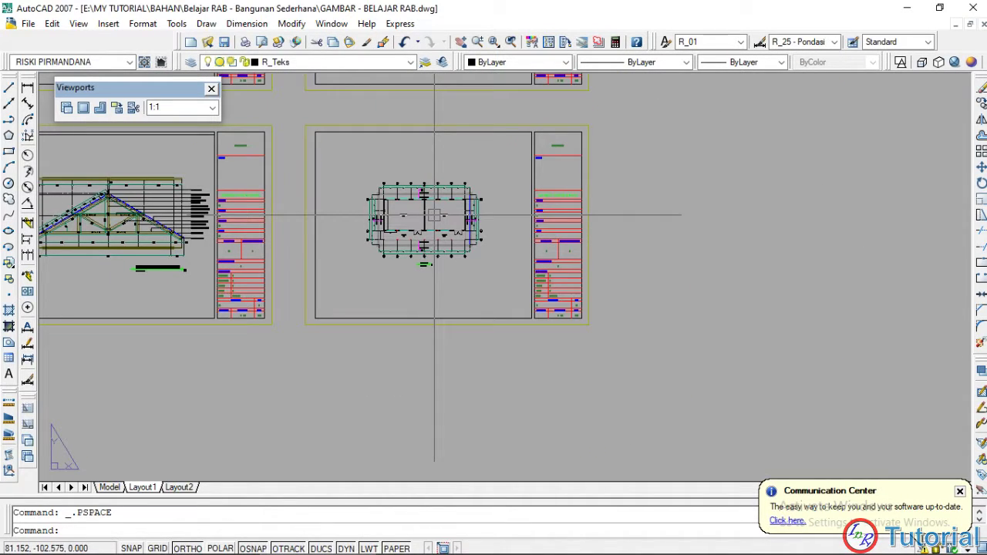
{"action": "scroll", "coordinate": [434, 215], "scroll_direction": "up", "scroll_amount": 4}
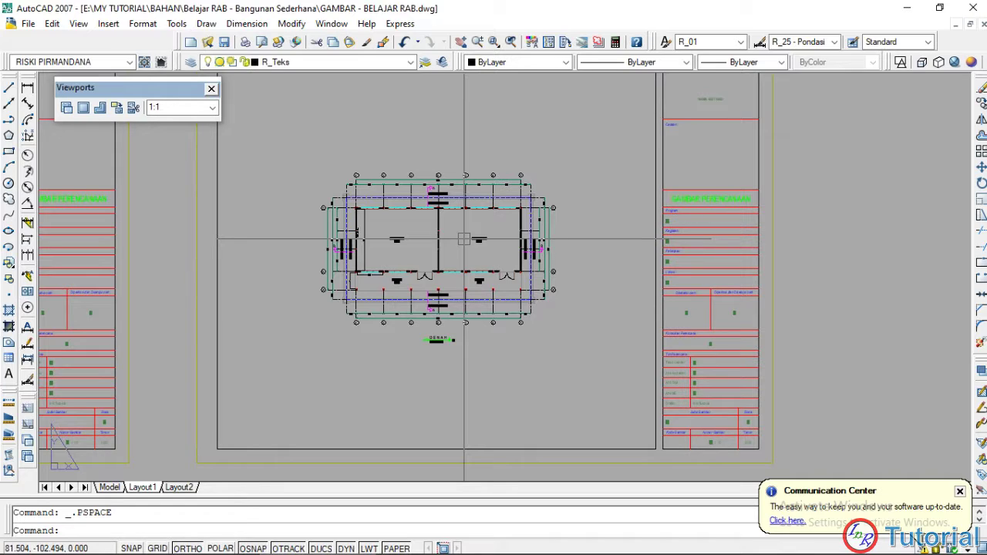
{"action": "scroll", "coordinate": [463, 239], "scroll_direction": "down", "scroll_amount": 3}
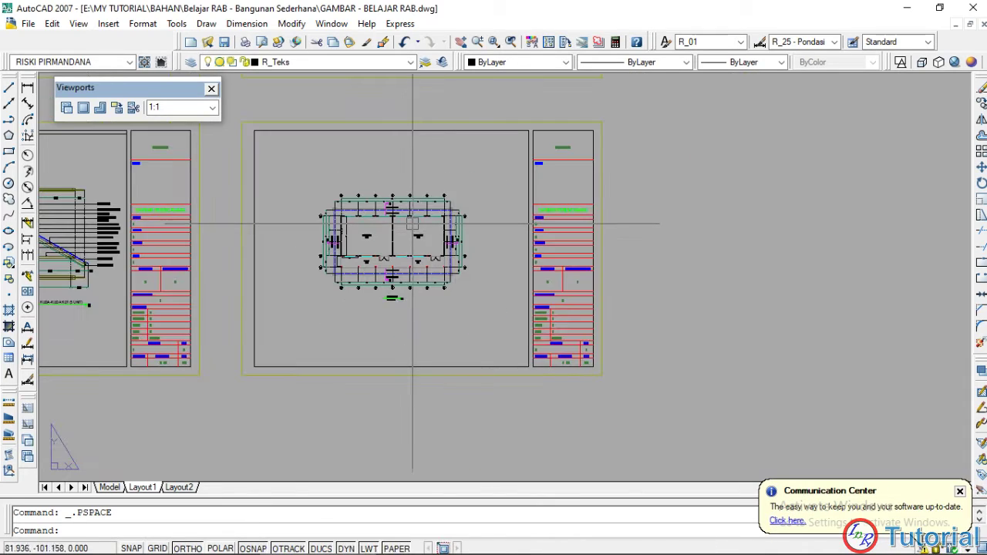
{"action": "double_click", "coordinate": [414, 223]}
{"action": "scroll", "coordinate": [423, 222], "scroll_direction": "down", "scroll_amount": 10}
{"action": "scroll", "coordinate": [421, 275], "scroll_direction": "up", "scroll_amount": 2}
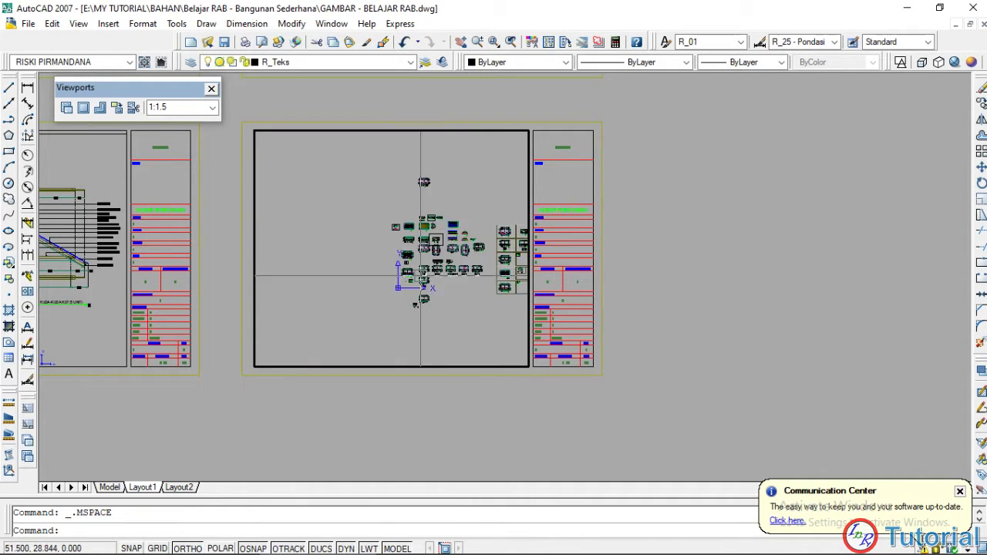
{"action": "scroll", "coordinate": [420, 276], "scroll_direction": "up", "scroll_amount": 12}
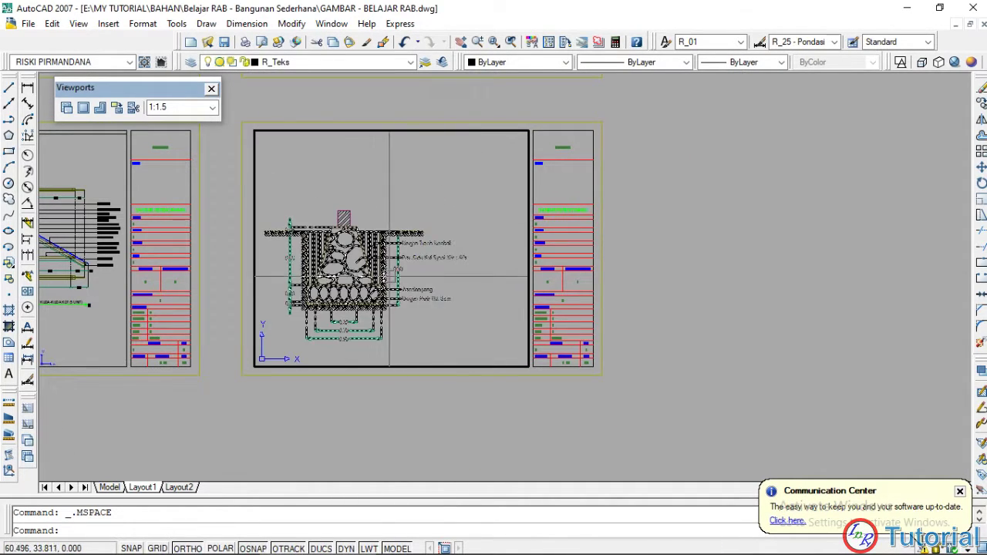
{"action": "middle_click_drag", "start_coordinate": [389, 276], "coordinate": [443, 208]}
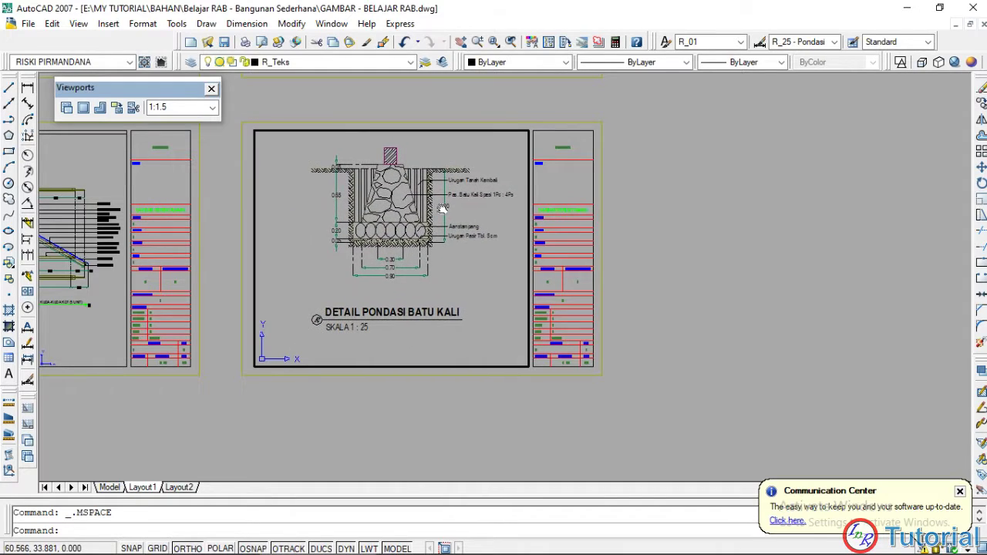
- Set the scale of the PONDASI BATU KALI detail viewport to 4:1 and reposition the detail within it
{"action": "left_click", "coordinate": [213, 108]}
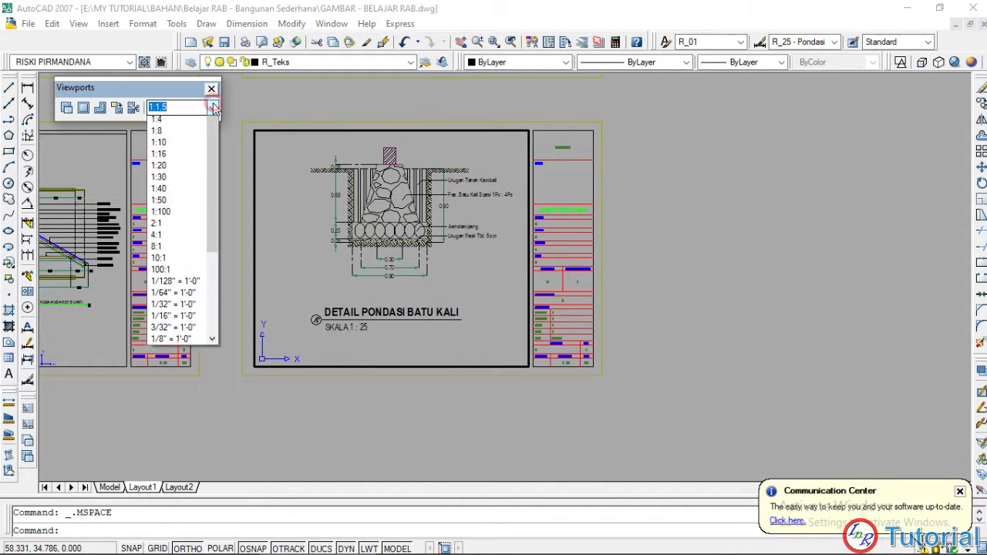
{"action": "left_click", "coordinate": [174, 353]}
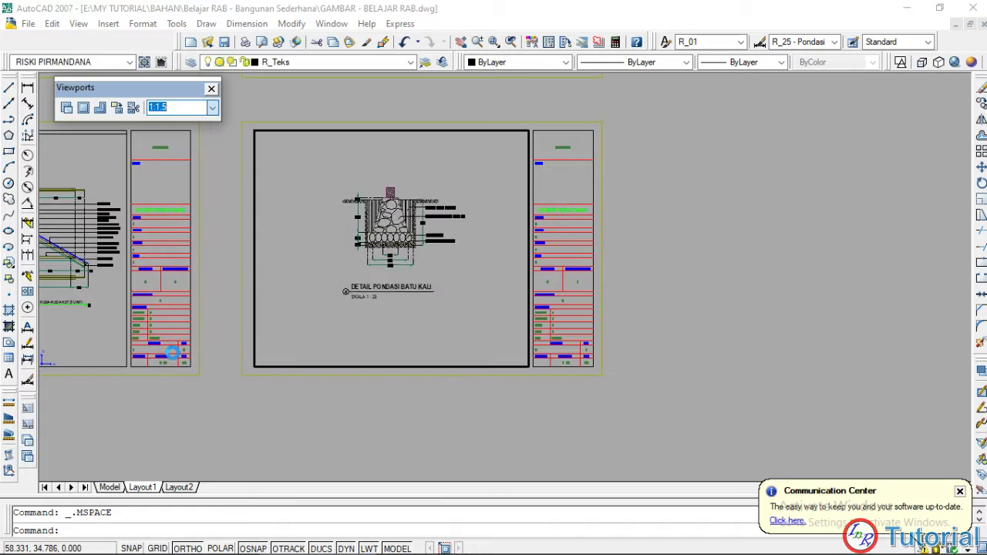
{"action": "middle_click_drag", "start_coordinate": [428, 264], "coordinate": [427, 281]}
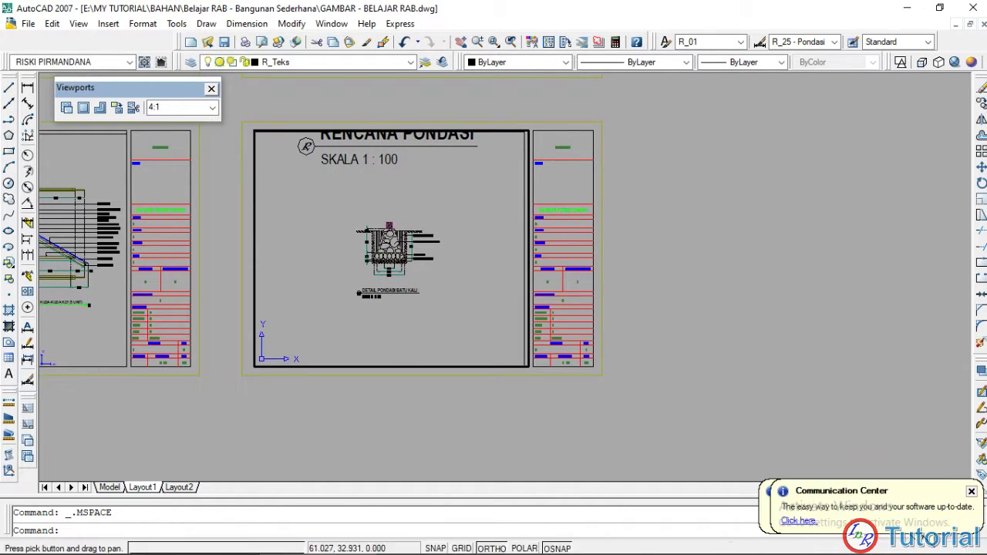
- Try a 1:8 scale on the PONDASI BATU KALI detail viewport
{"action": "left_click", "coordinate": [212, 108]}
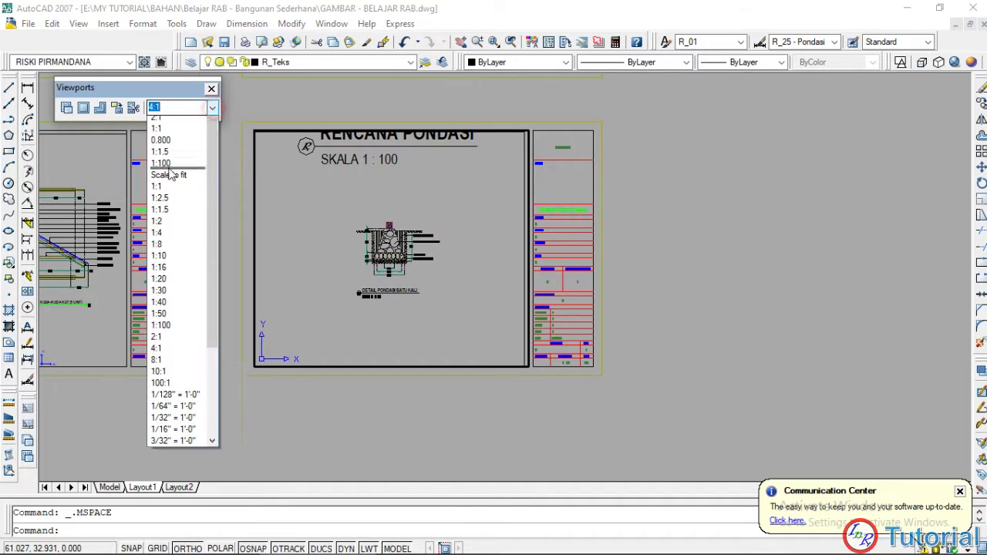
{"action": "left_click", "coordinate": [209, 112]}
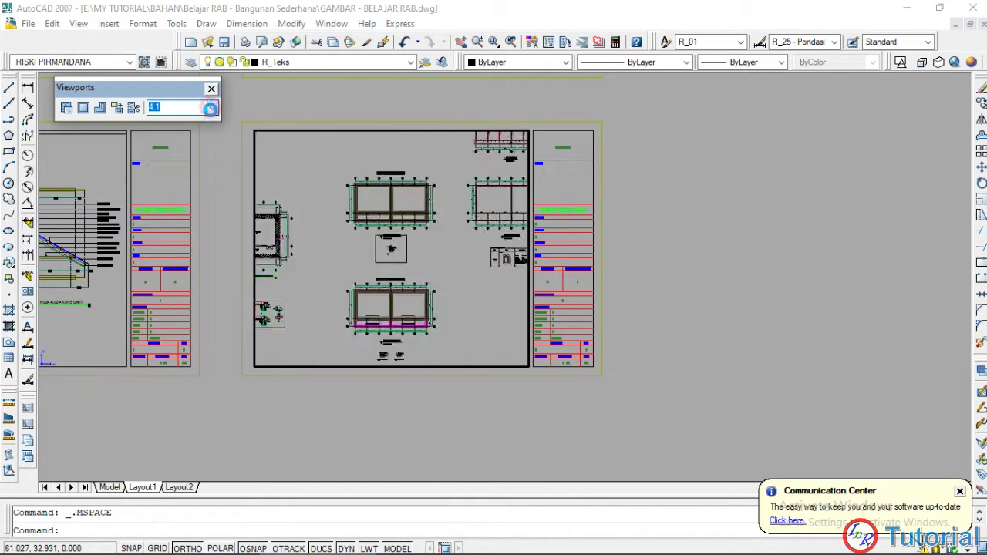
{"action": "type", "text": "1:8"}
{"action": "key", "text": "Return"}
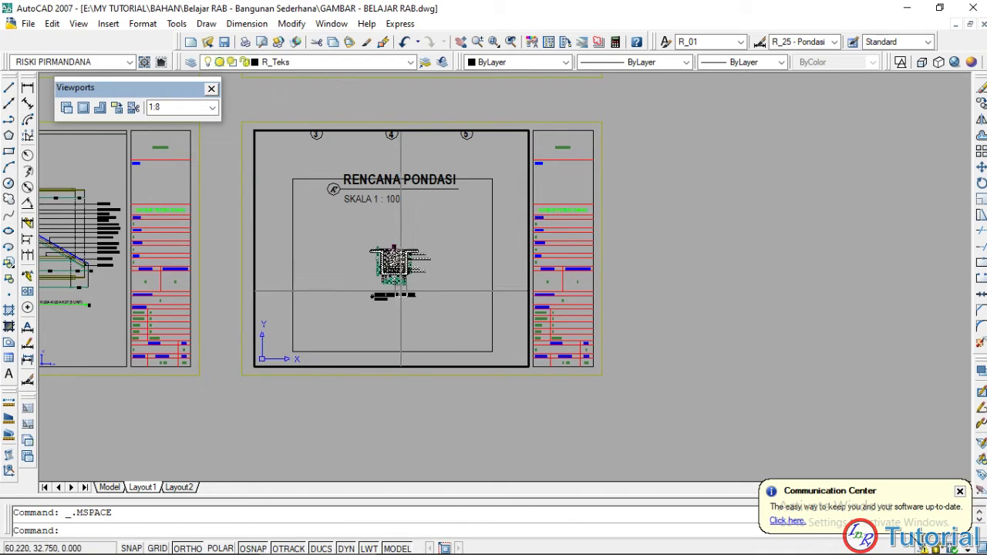
- Switch the PONDASI BATU KALI detail viewport back to 4:1 and test zooming inside it
{"action": "left_click", "coordinate": [164, 107]}
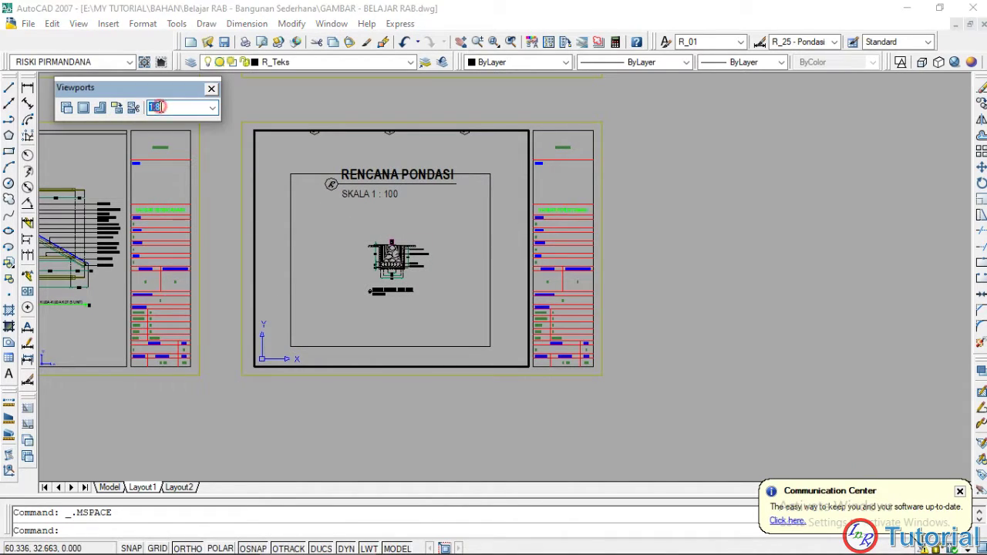
{"action": "type", "text": "4:1"}
{"action": "key", "text": "Return"}
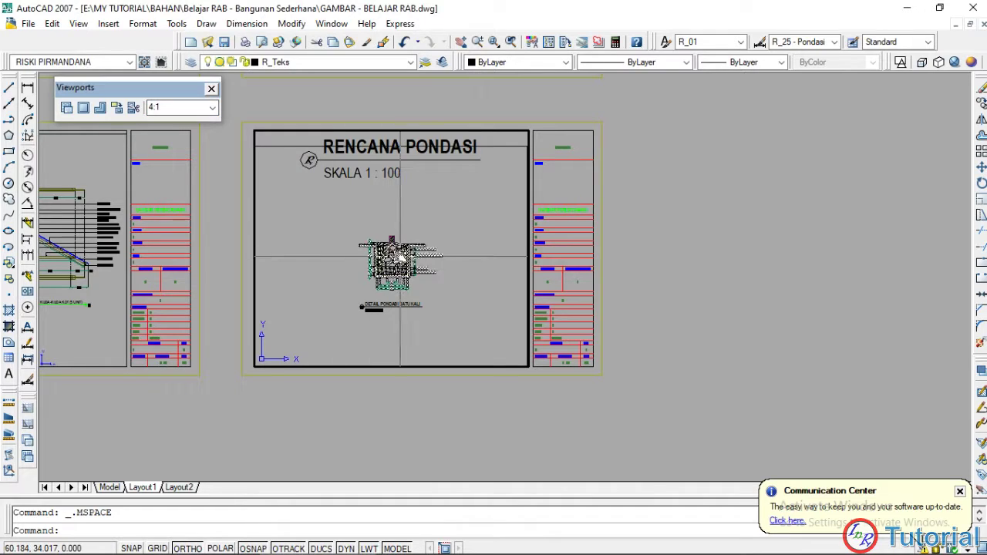
{"action": "middle_click_drag", "start_coordinate": [399, 255], "coordinate": [401, 237]}
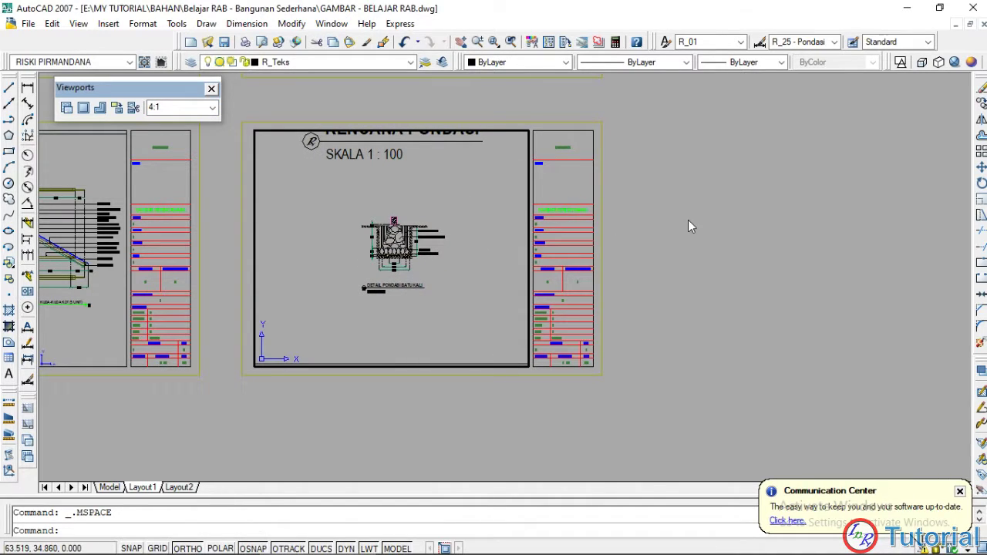
{"action": "scroll", "coordinate": [689, 219], "scroll_direction": "down", "scroll_amount": 1}
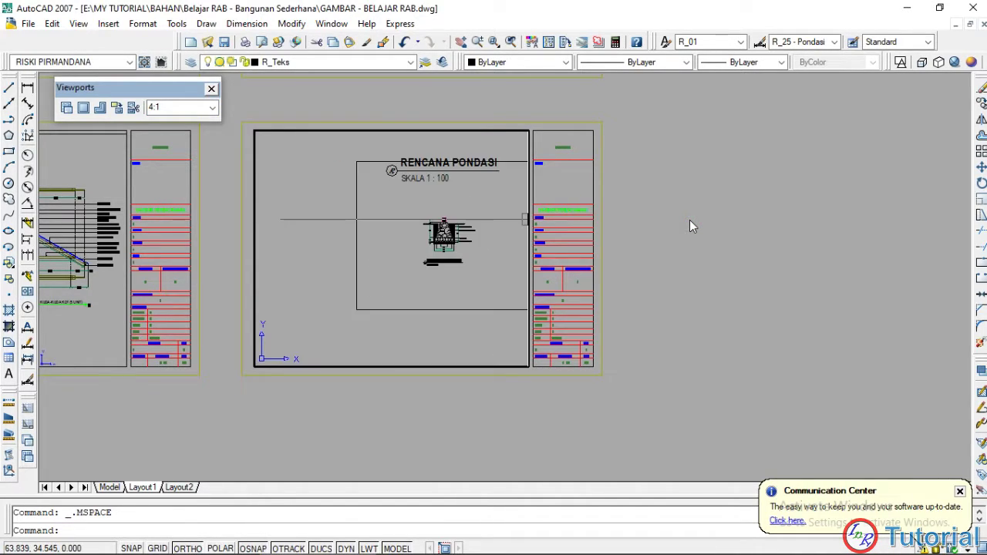
{"action": "scroll", "coordinate": [689, 219], "scroll_direction": "up", "scroll_amount": 2}
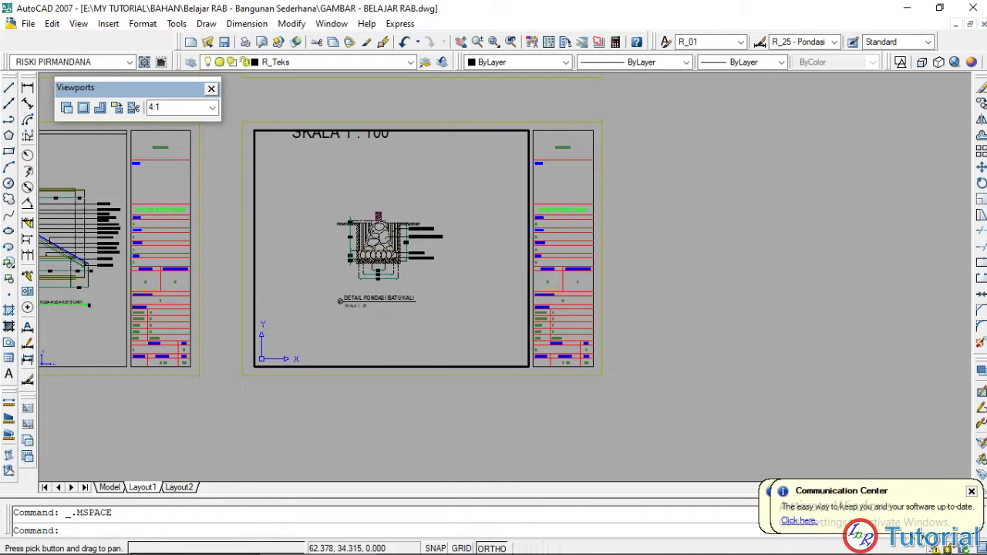
- Reapply the 4:1 scale to the PONDASI BATU KALI detail, centre it in its viewport, and return to paper space
{"action": "left_click", "coordinate": [213, 107]}
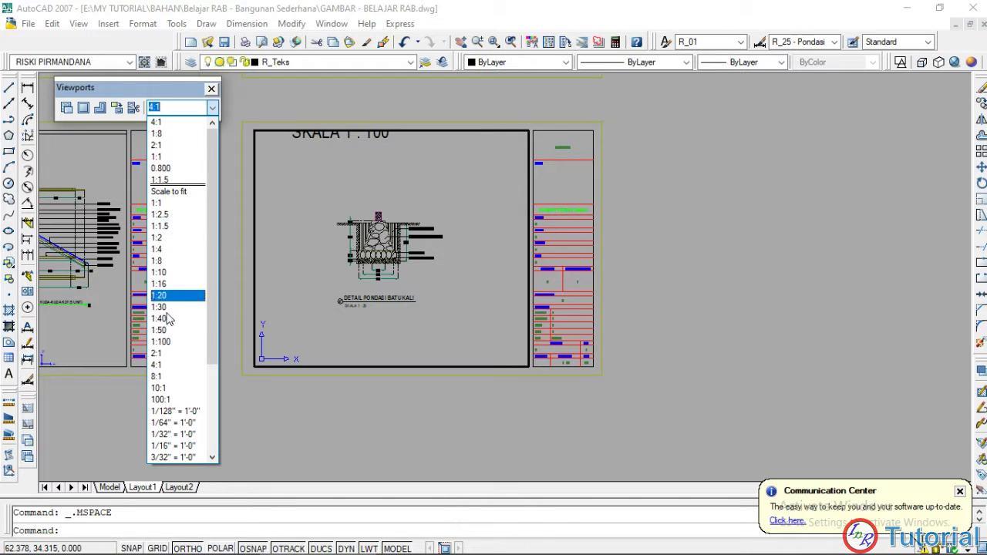
{"action": "left_click", "coordinate": [166, 363]}
{"action": "mouse_move", "coordinate": [417, 283]}
{"action": "middle_mouse_down"}
{"action": "mouse_move", "coordinate": [443, 282]}
{"action": "mouse_move", "coordinate": [431, 281]}
{"action": "middle_mouse_up"}
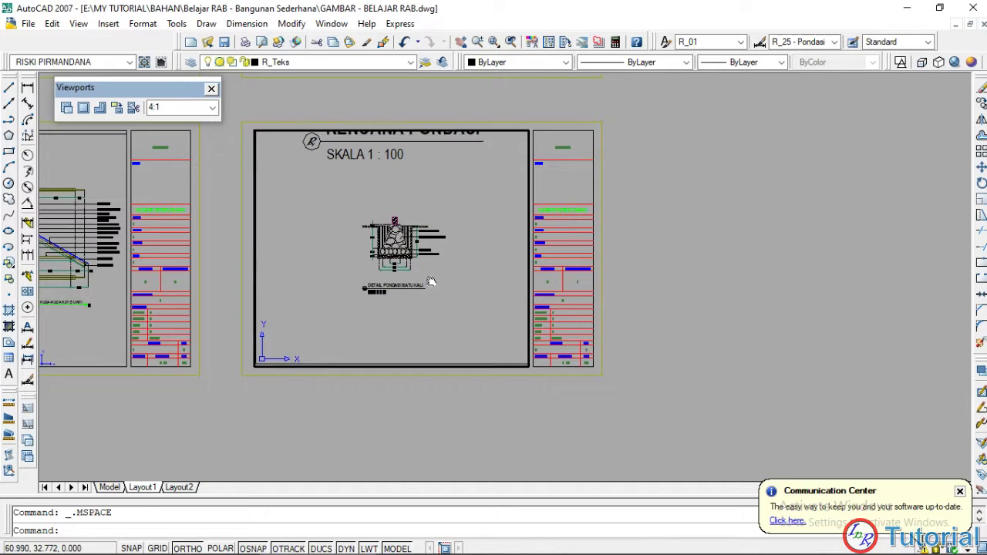
{"action": "double_click", "coordinate": [647, 266]}
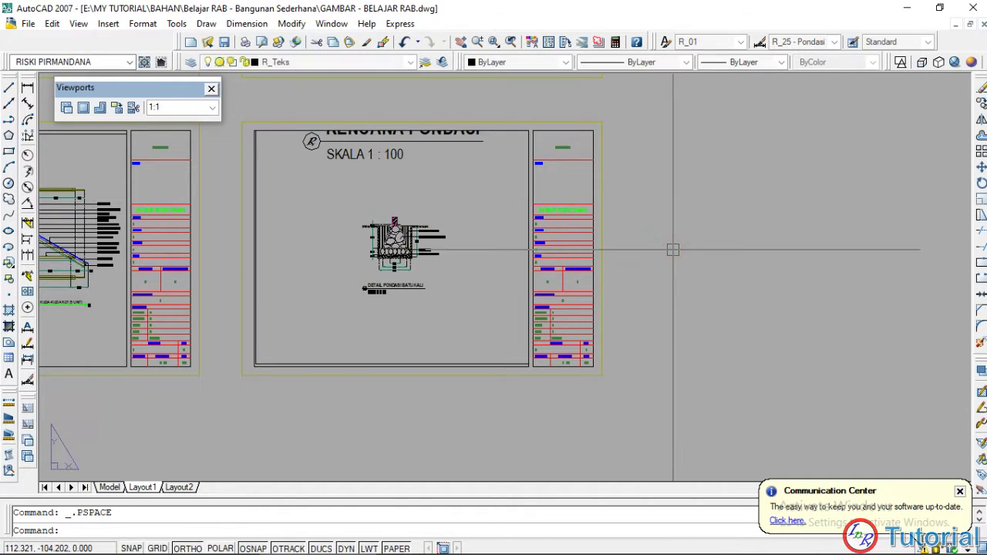
{"action": "scroll", "coordinate": [647, 266], "scroll_direction": "down", "scroll_amount": 2}
{"action": "middle_click_drag", "start_coordinate": [487, 374], "coordinate": [508, 378]}
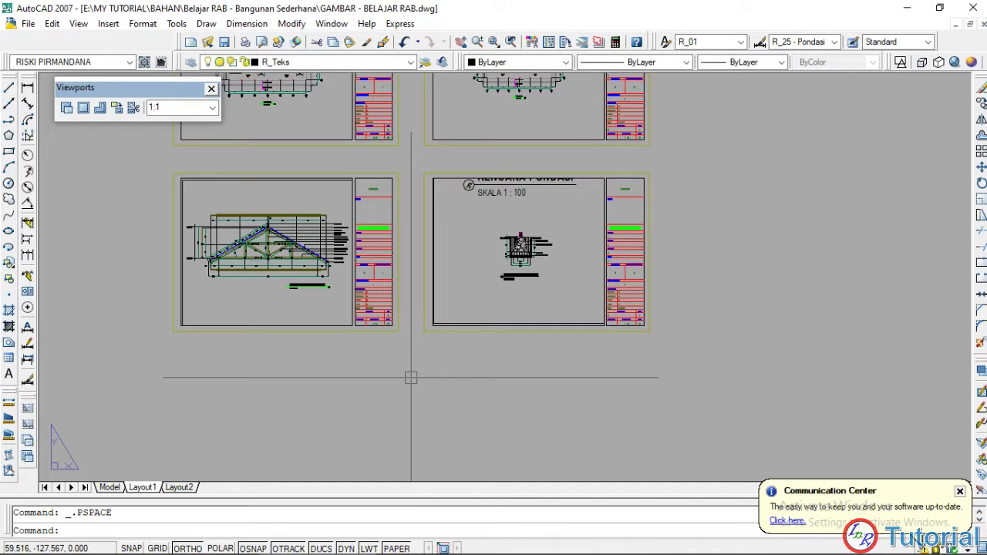
{"action": "scroll", "coordinate": [410, 378], "scroll_direction": "down", "scroll_amount": 2}
{"action": "middle_click_drag", "start_coordinate": [396, 419], "coordinate": [326, 345]}
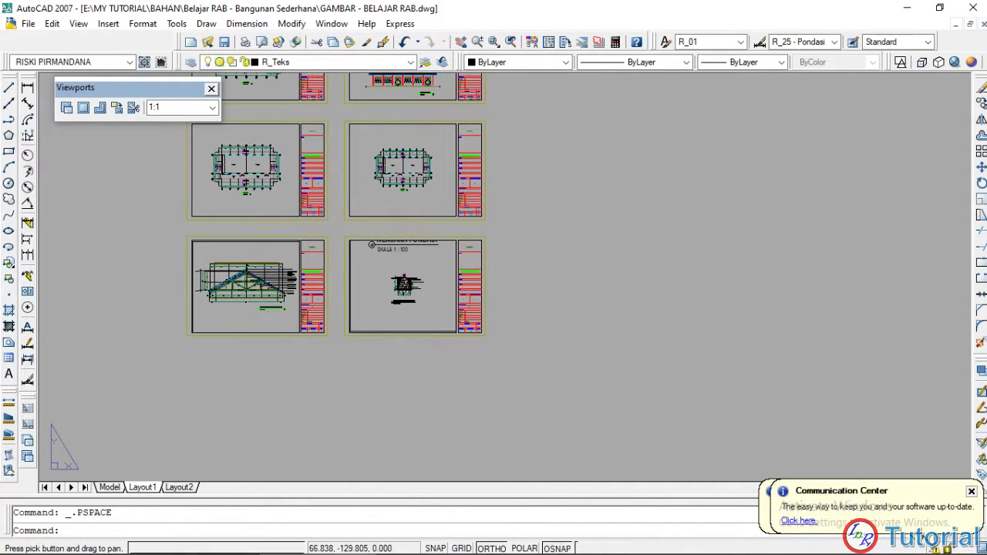